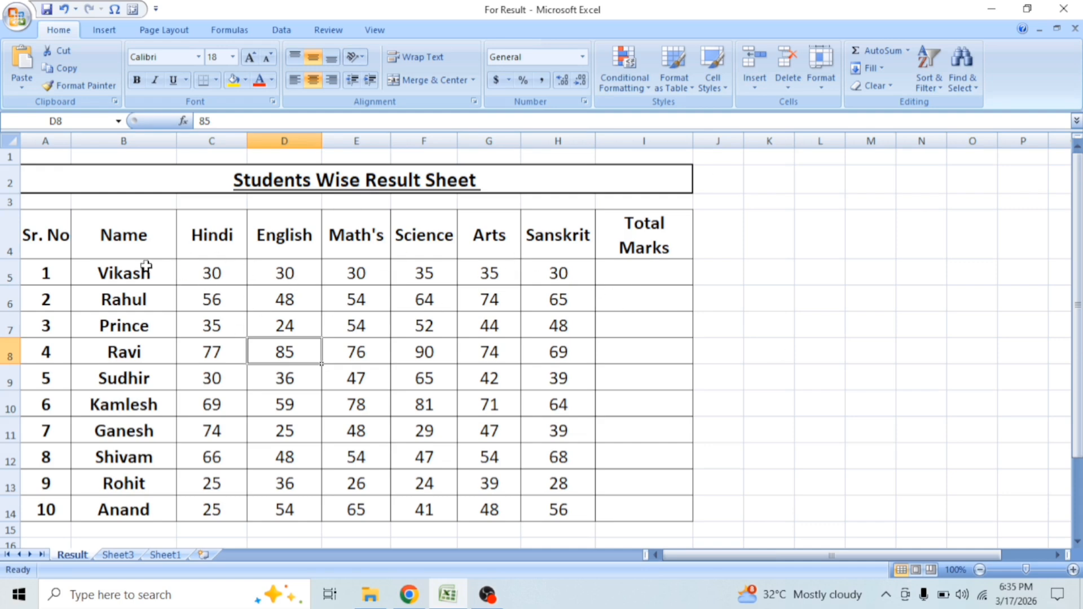
pyautogui.moveTo(134, 239); pyautogui.dragTo(121, 472)
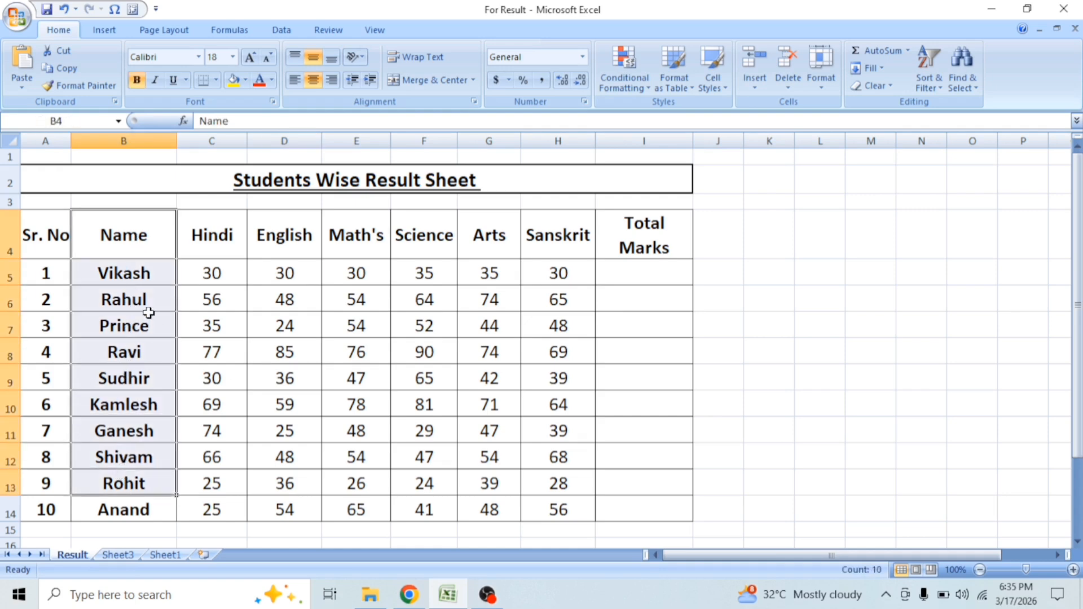
pyautogui.click(141, 269)
pyautogui.click(218, 272)
pyautogui.moveTo(217, 272); pyautogui.dragTo(549, 282)
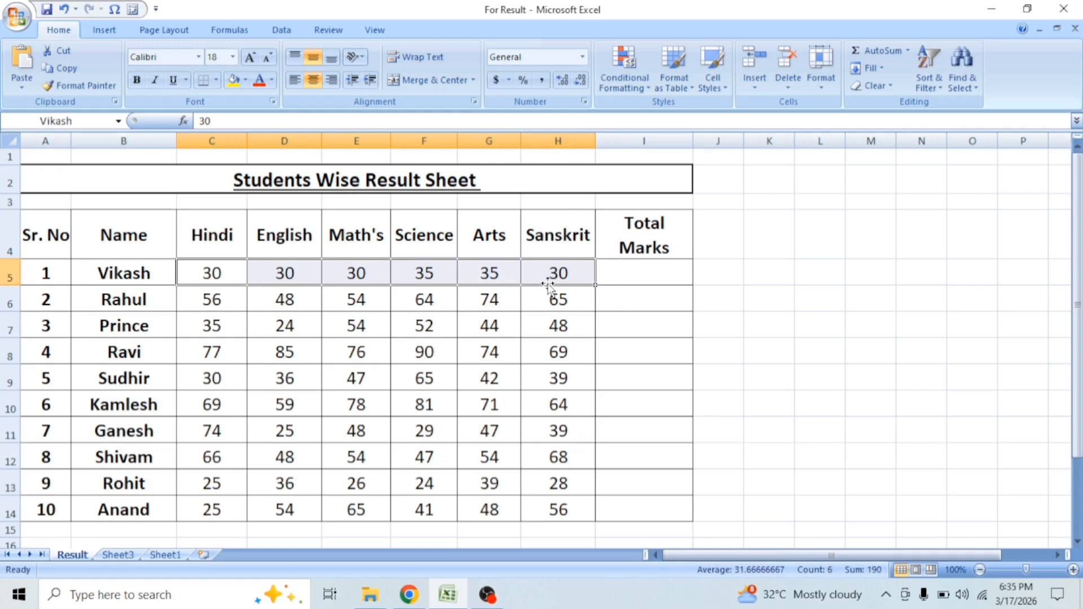
pyautogui.click(643, 234)
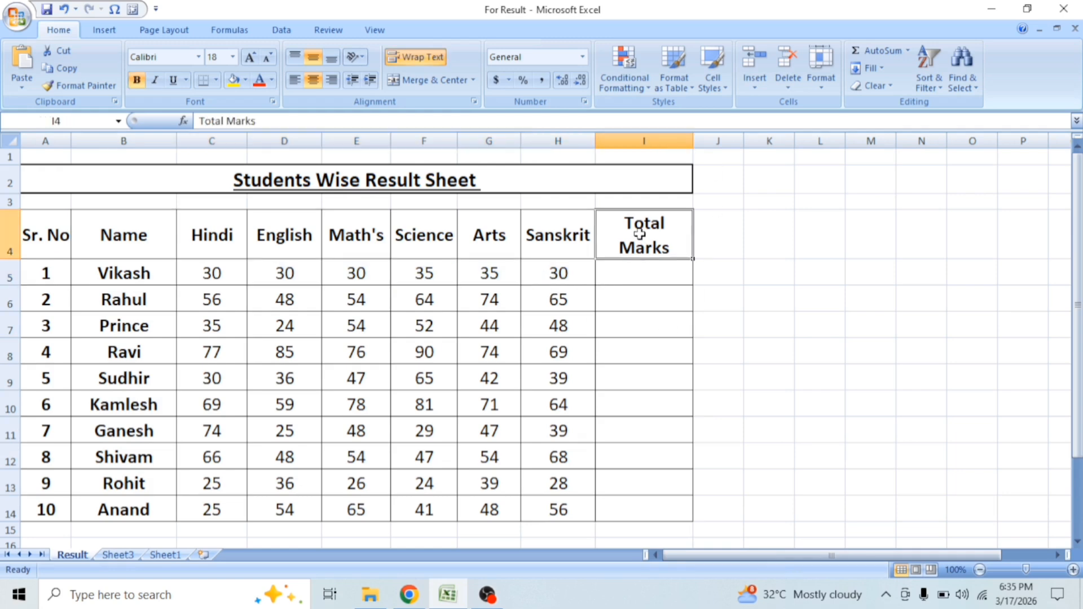
pyautogui.click(644, 265)
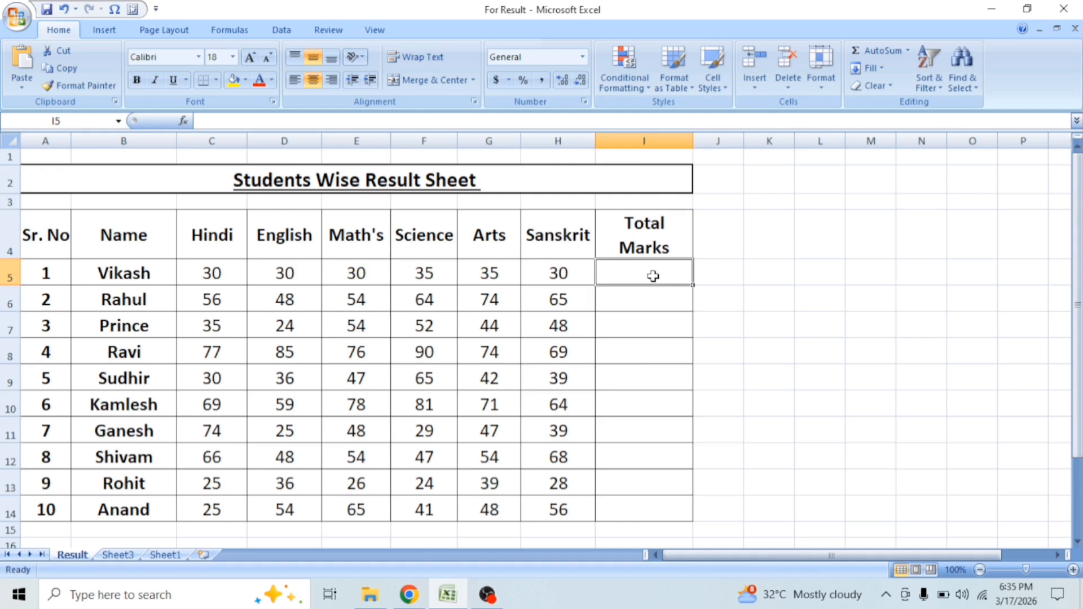
pyautogui.write('=')
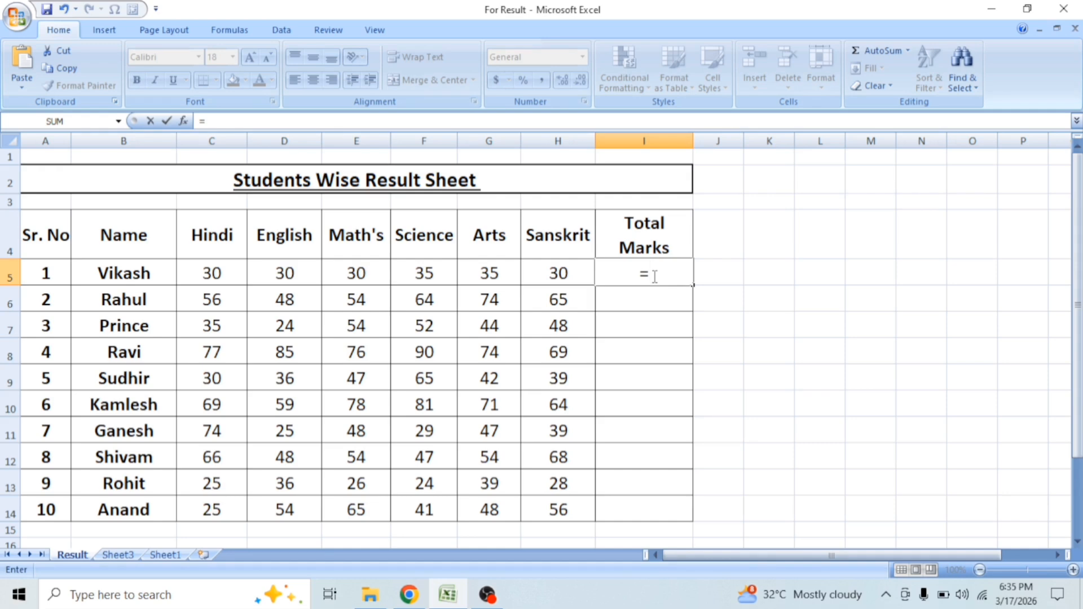
pyautogui.write('sum')
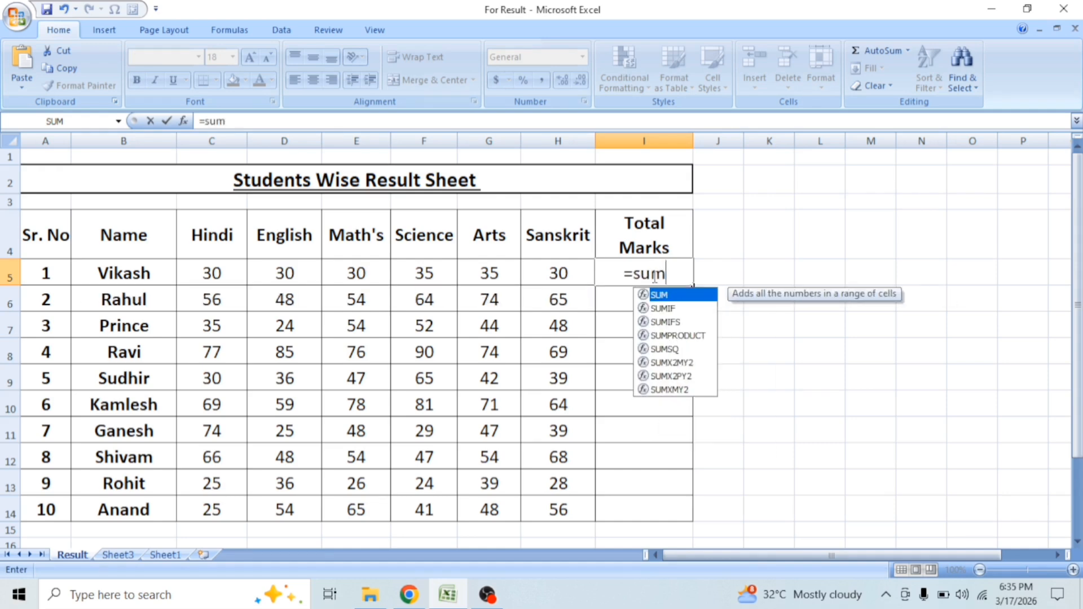
pyautogui.write('(')
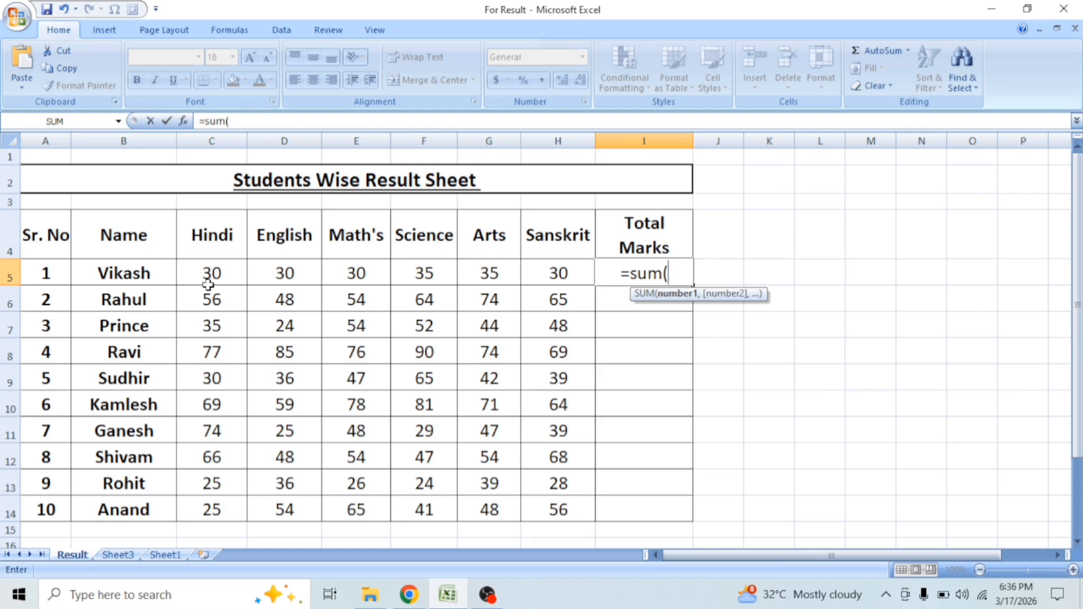
pyautogui.moveTo(212, 273); pyautogui.dragTo(536, 281)
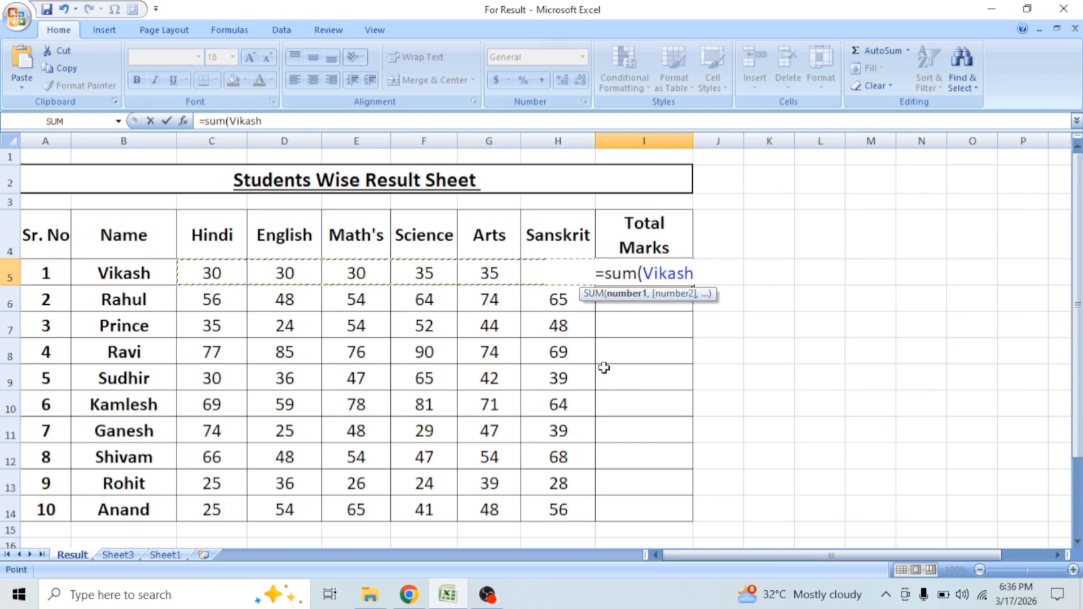
pyautogui.press('Escape')
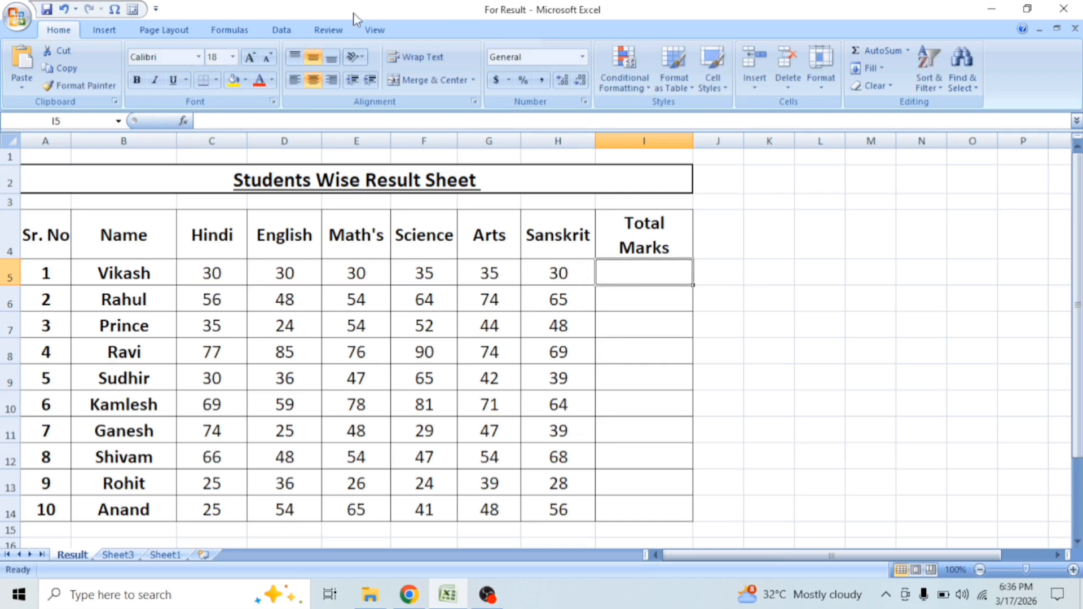
# Step: Delete all the defined names for the students' mark ranges from the workbook with the Name Manager
pyautogui.click(276, 30)
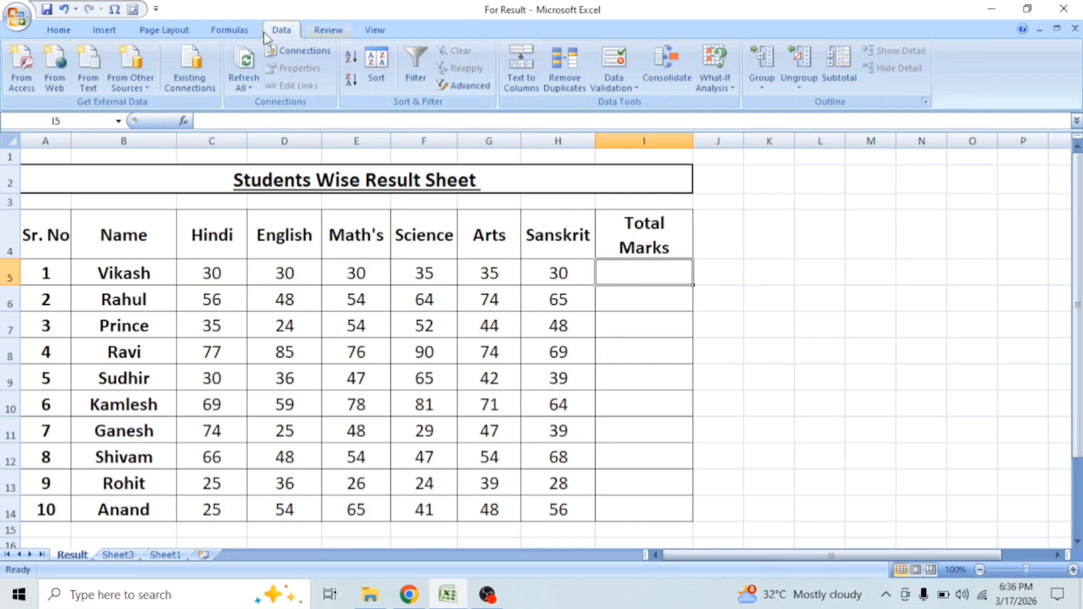
pyautogui.click(239, 29)
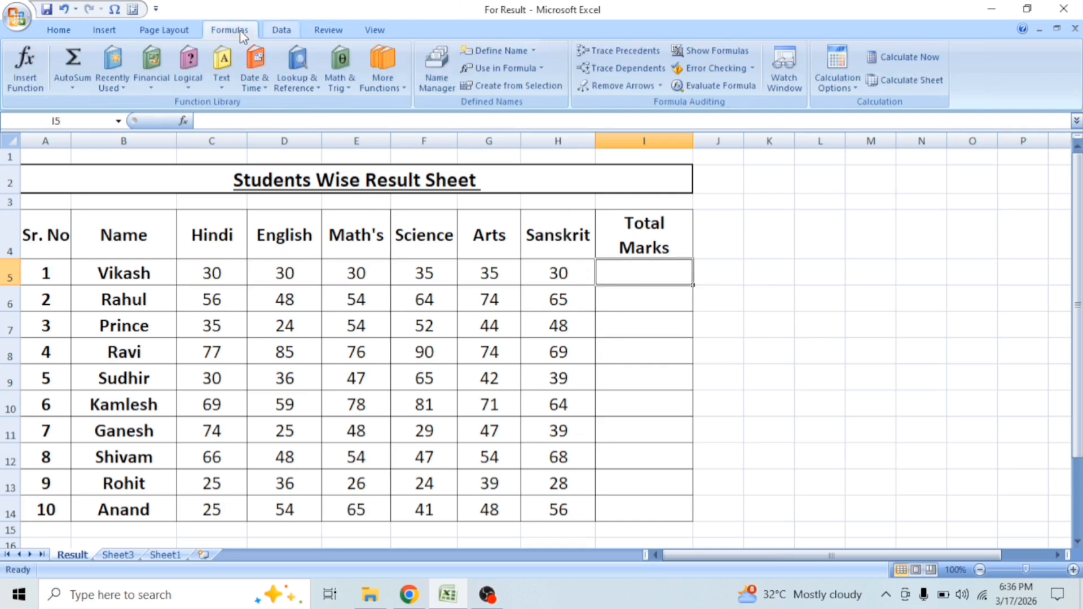
pyautogui.click(441, 82)
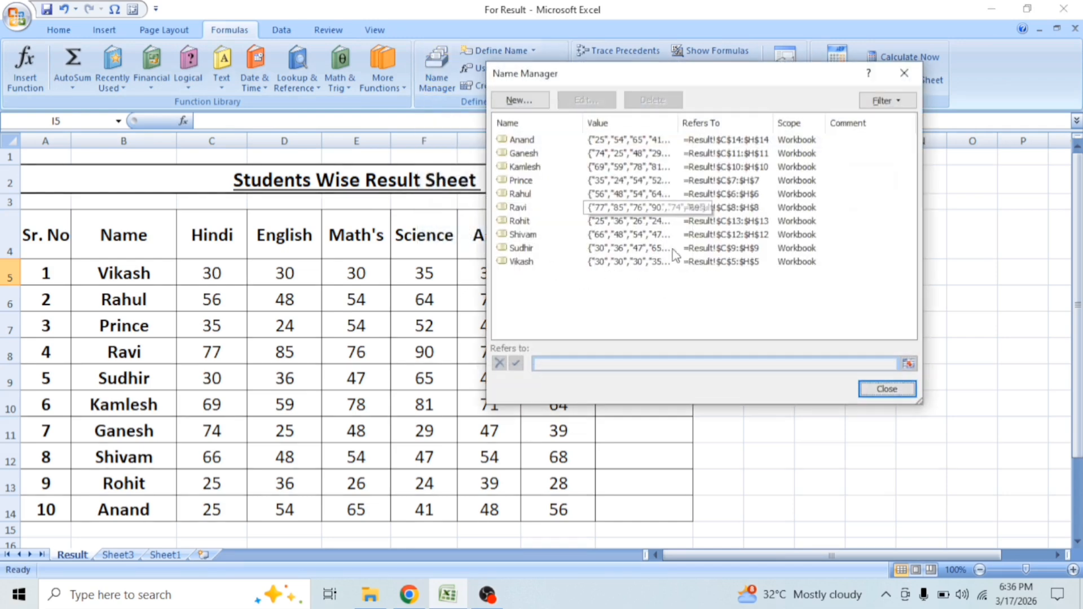
pyautogui.moveTo(709, 283); pyautogui.dragTo(540, 127)
pyautogui.press('Delete')
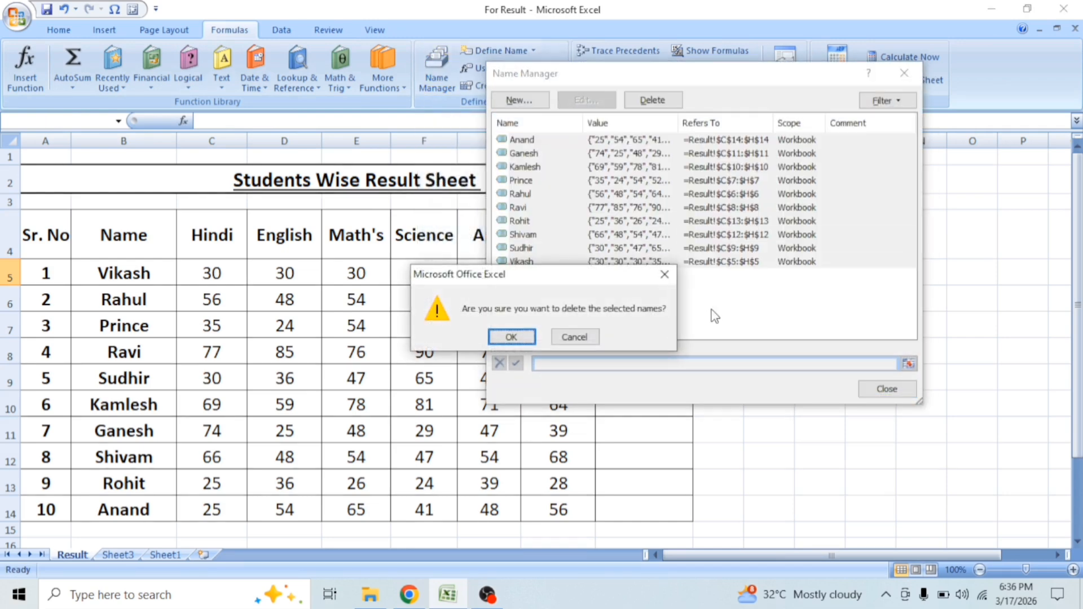
pyautogui.click(511, 333)
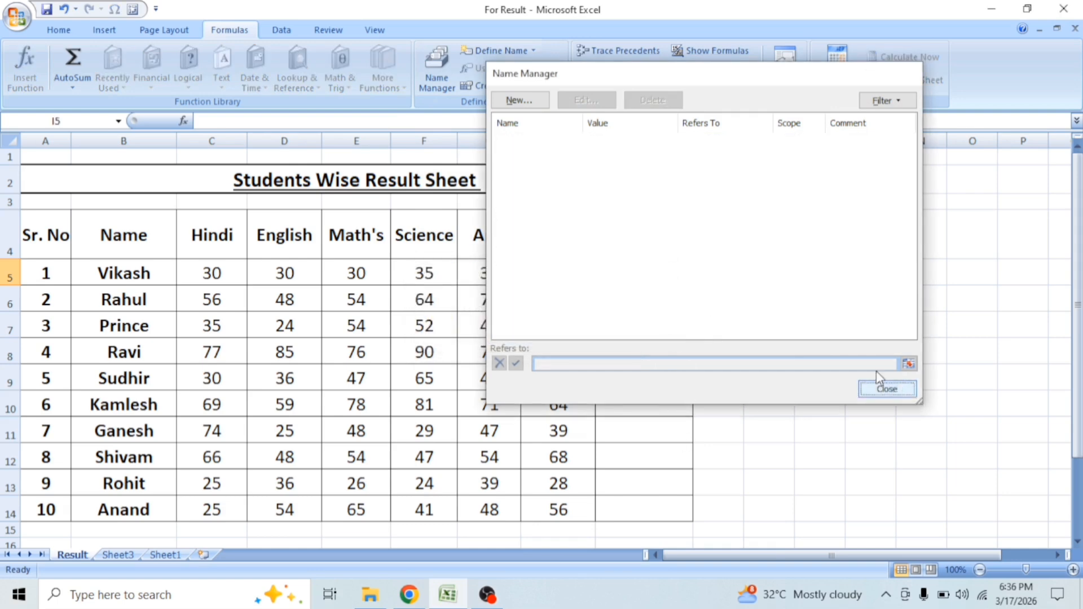
pyautogui.click(890, 389)
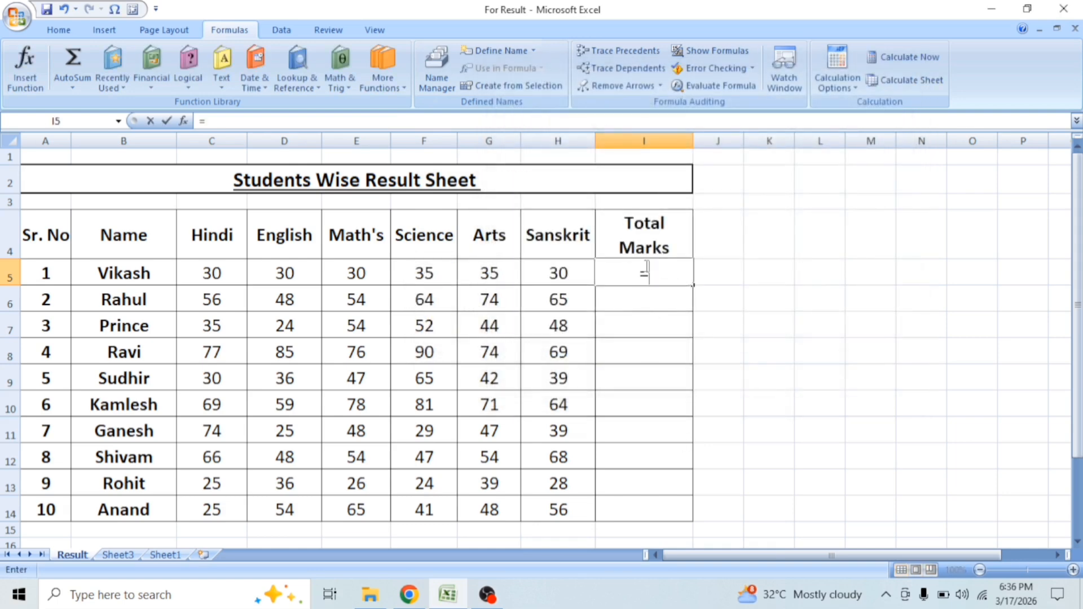
# Step: Total the first student's six subject marks in I5 with the formula =SUM(C5:H5)
pyautogui.write('=')
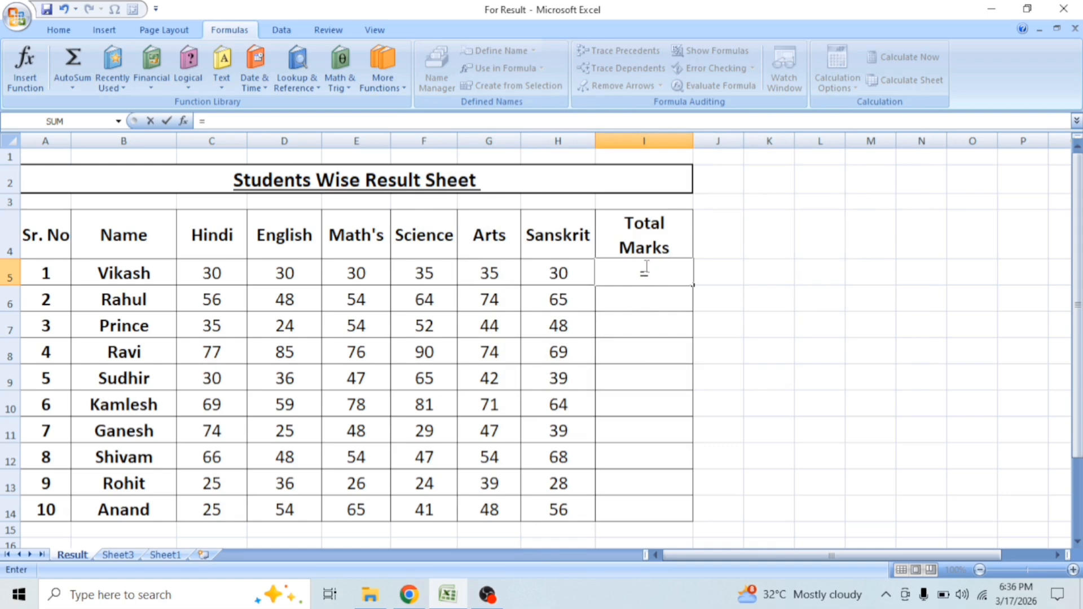
pyautogui.write('sum')
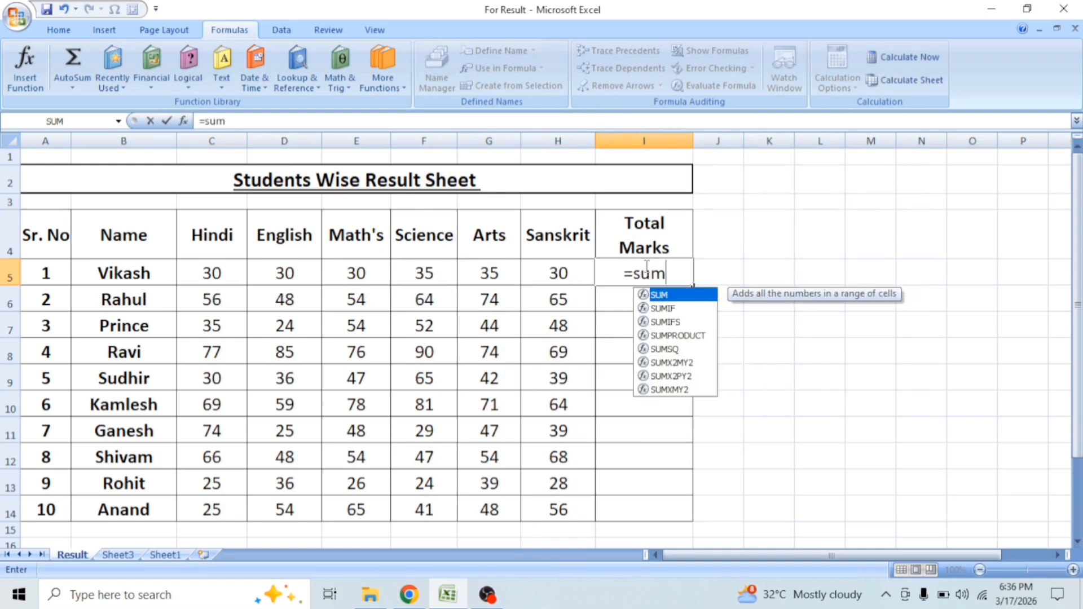
pyautogui.write('(')
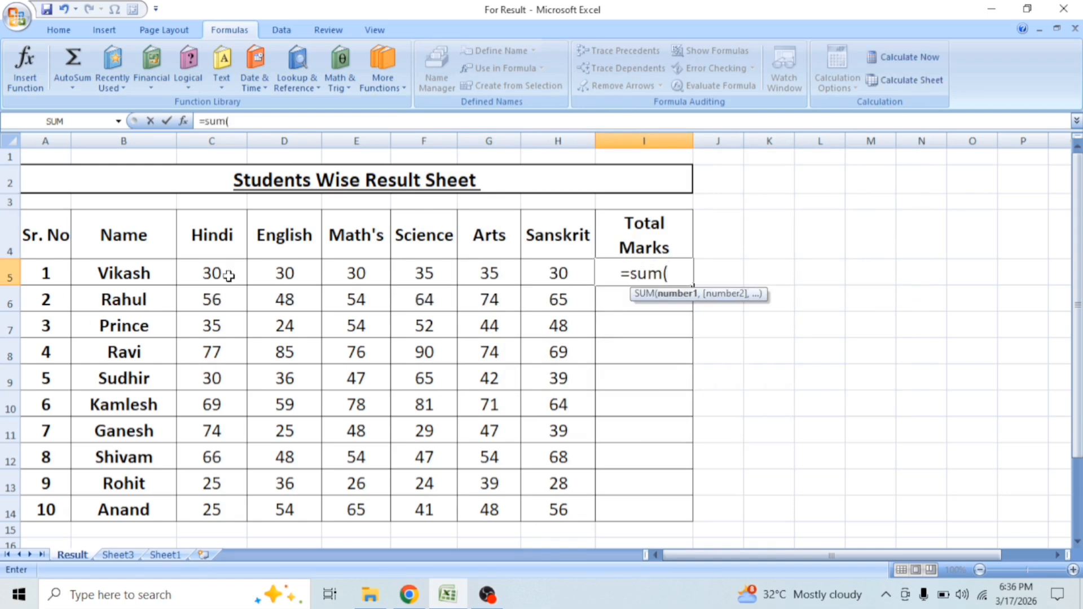
pyautogui.moveTo(214, 276); pyautogui.dragTo(539, 279)
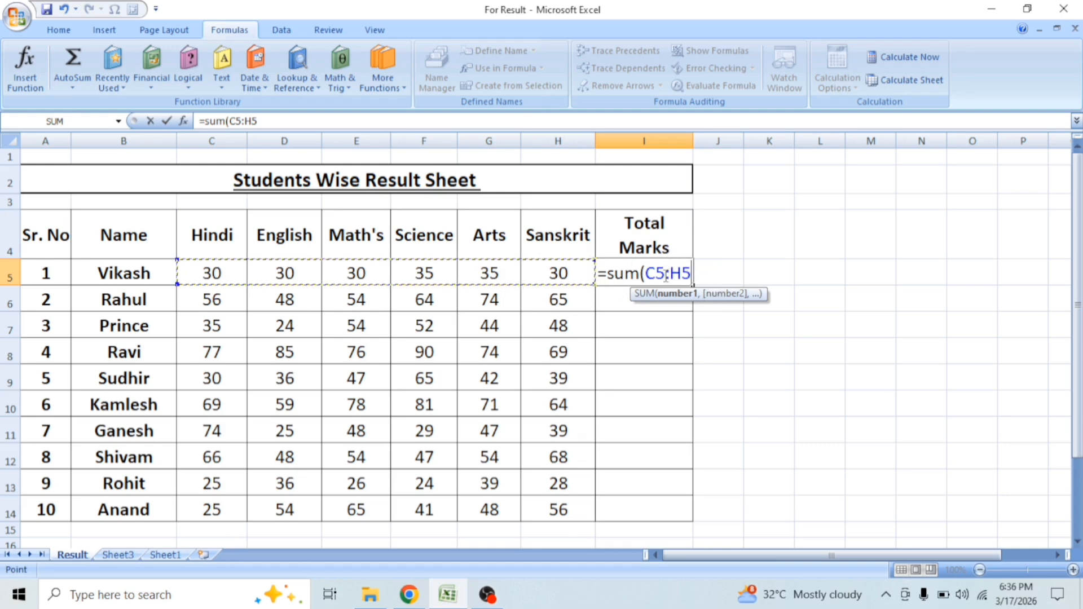
pyautogui.write(')')
pyautogui.press('Return')
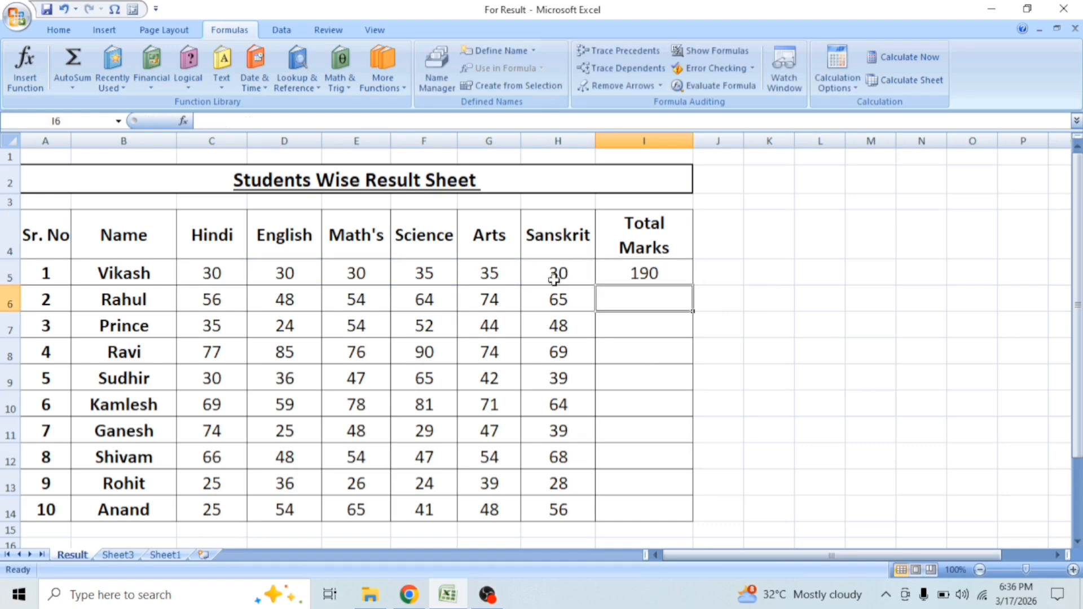
# Step: Fill the total formula from I5 down through I14 for the remaining students
pyautogui.click(654, 273)
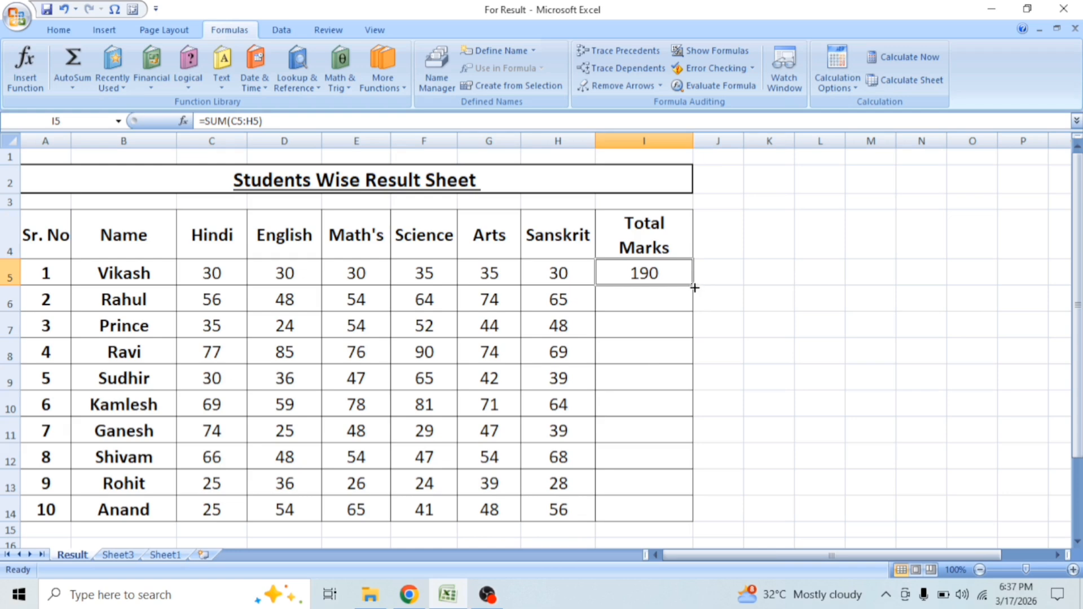
pyautogui.moveTo(695, 287); pyautogui.dragTo(691, 519)
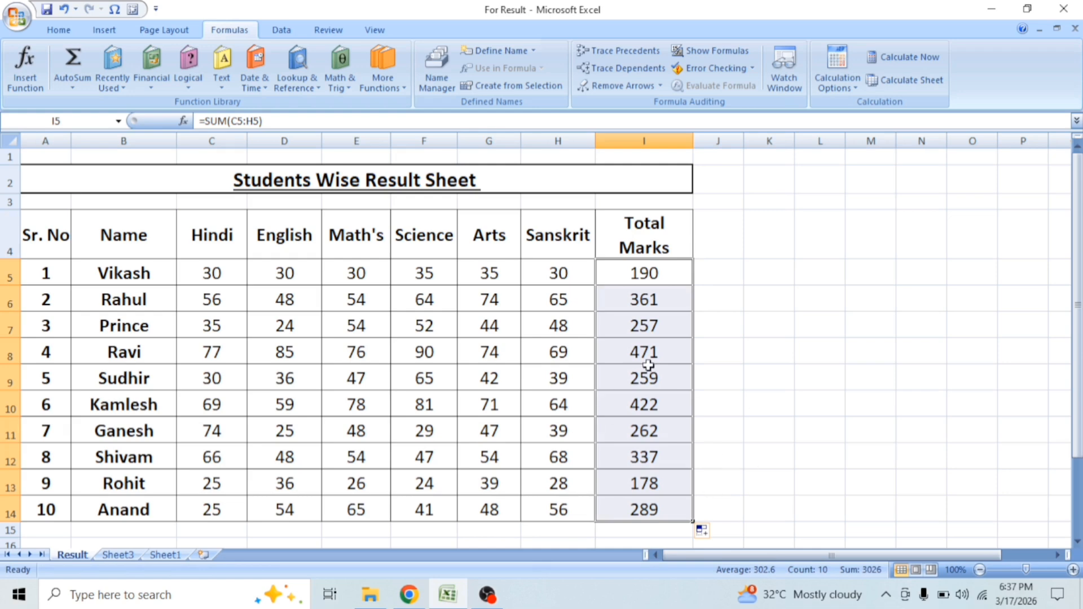
pyautogui.hotkey('ctrl', 'z')
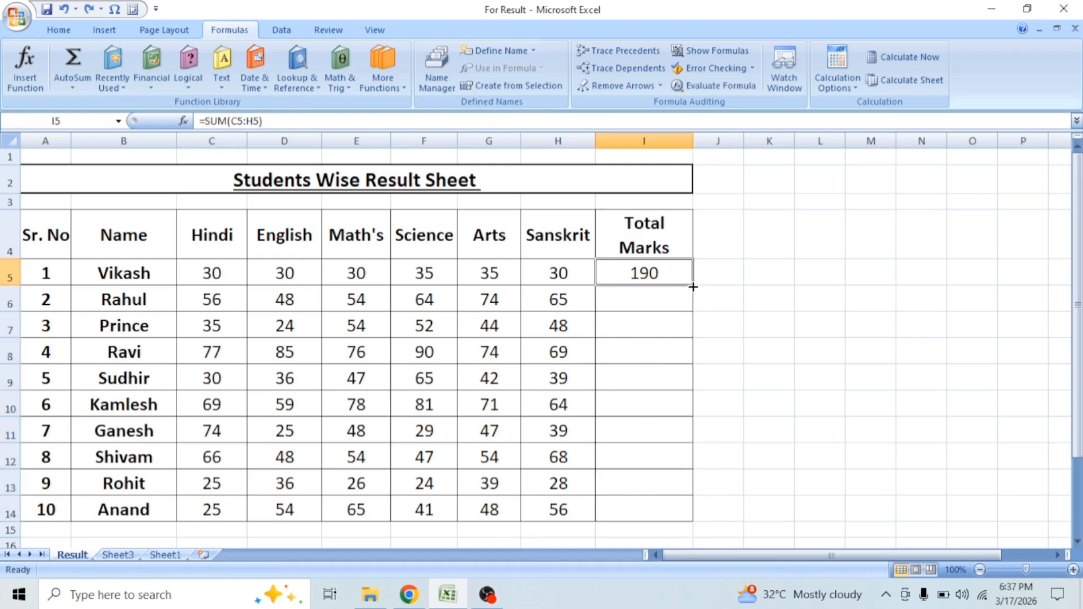
pyautogui.doubleClick(693, 287)
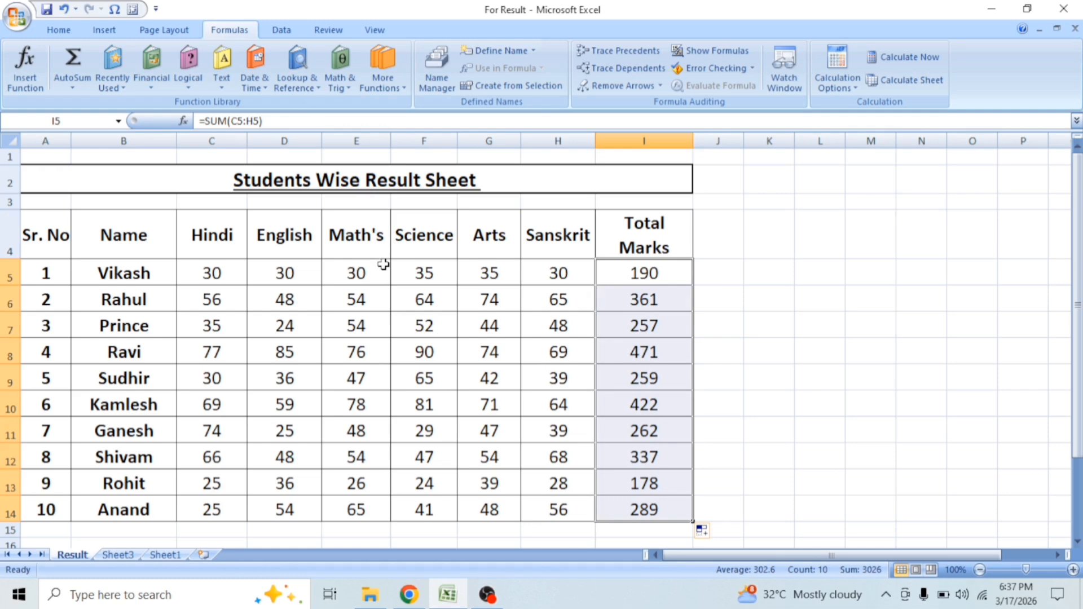
# Step: Shade the three mark cells C5, E7 and H7 with a yellow fill
pyautogui.click(216, 271)
pyautogui.click(58, 30)
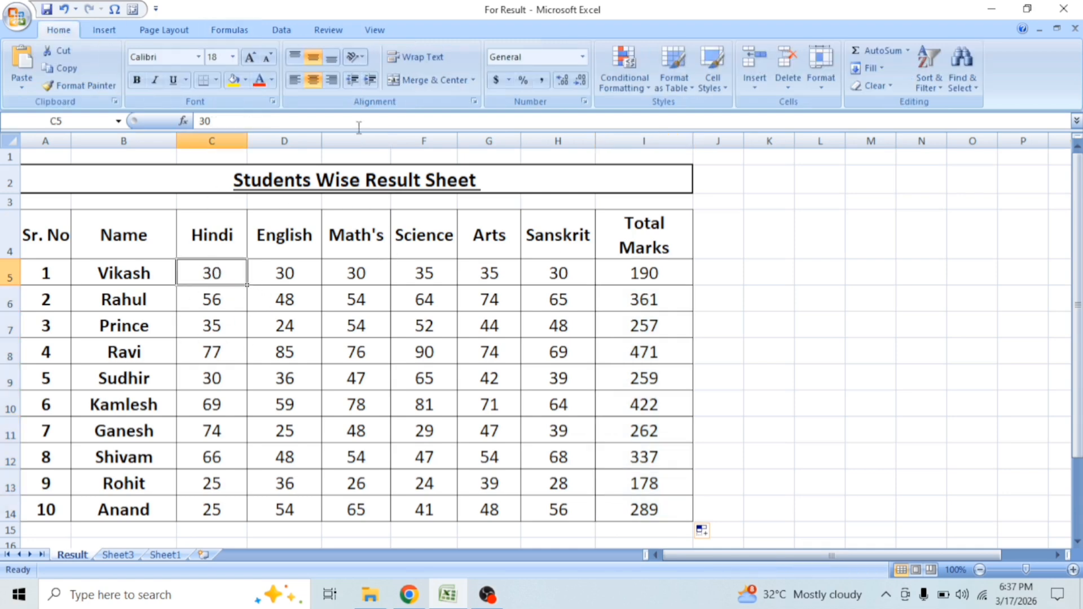
pyautogui.click(233, 80)
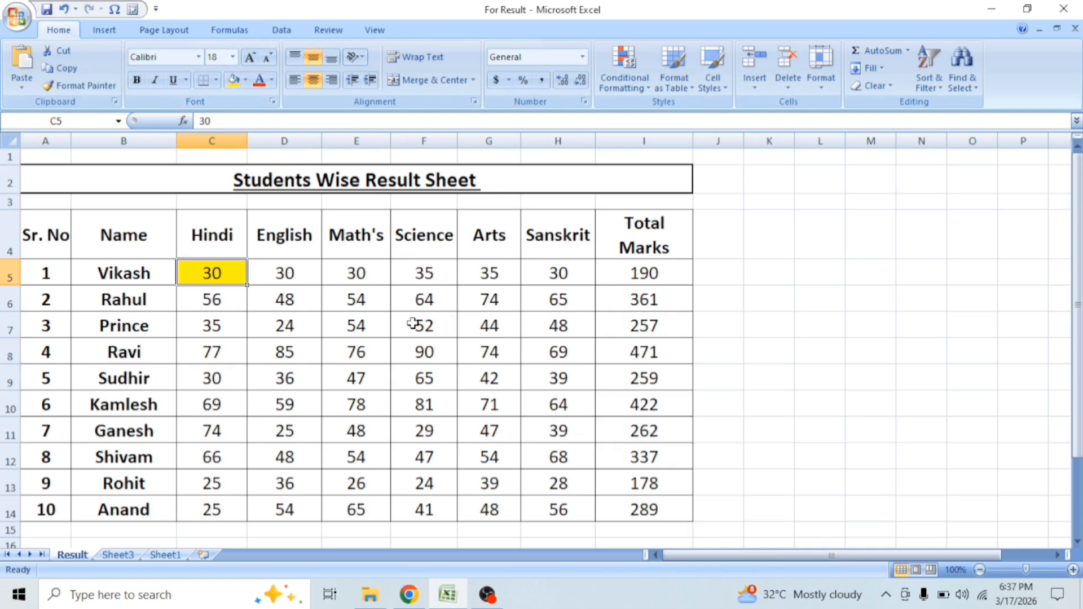
pyautogui.click(364, 322)
pyautogui.click(232, 81)
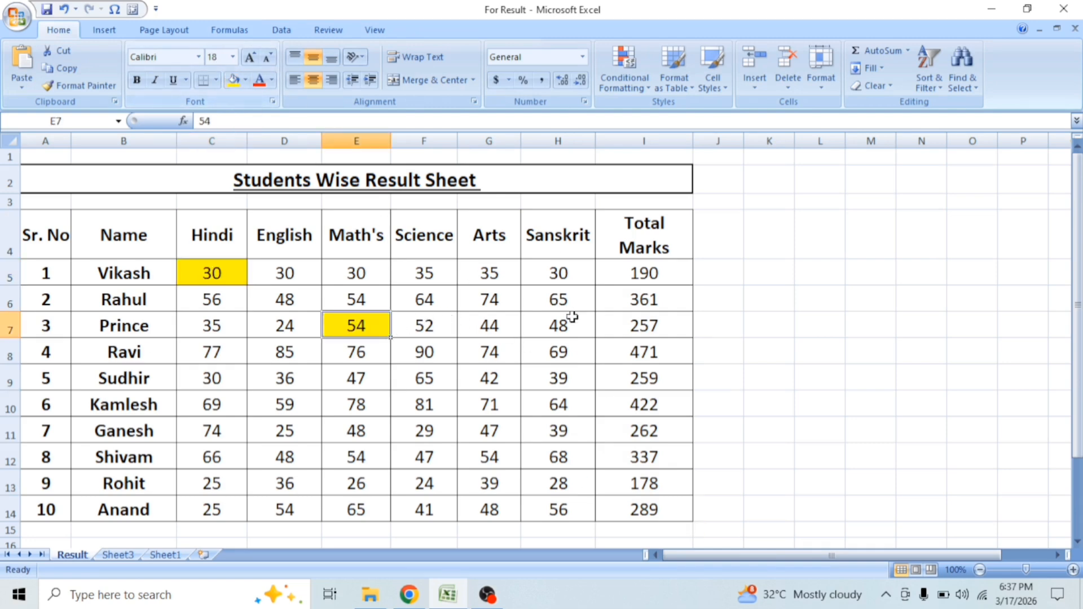
pyautogui.click(560, 316)
pyautogui.click(233, 80)
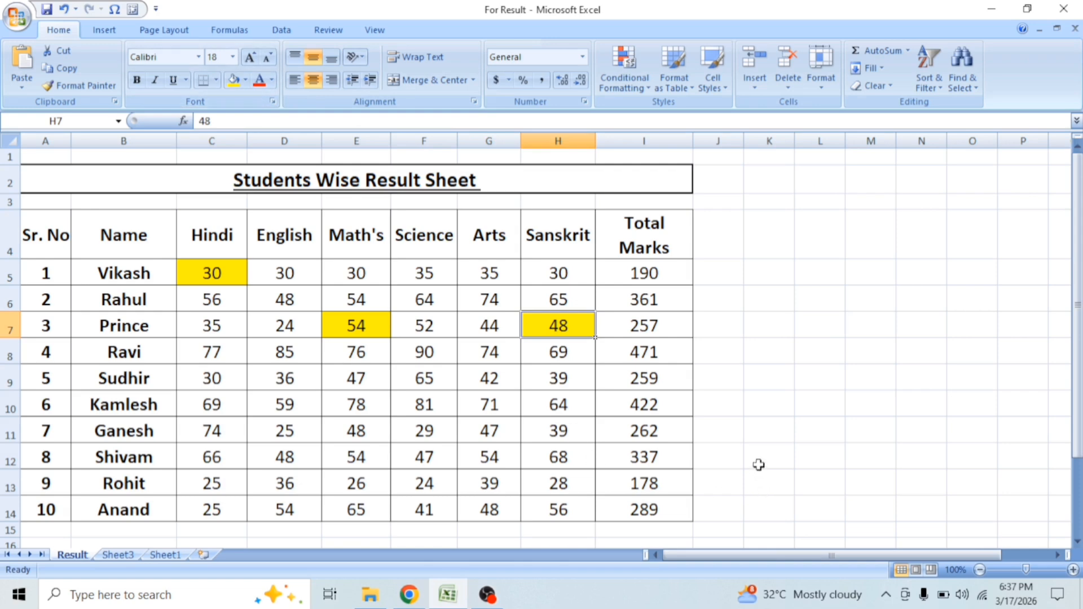
# Step: Add the three yellow cells in K7 with the formula =C5+E7+H7
pyautogui.click(773, 316)
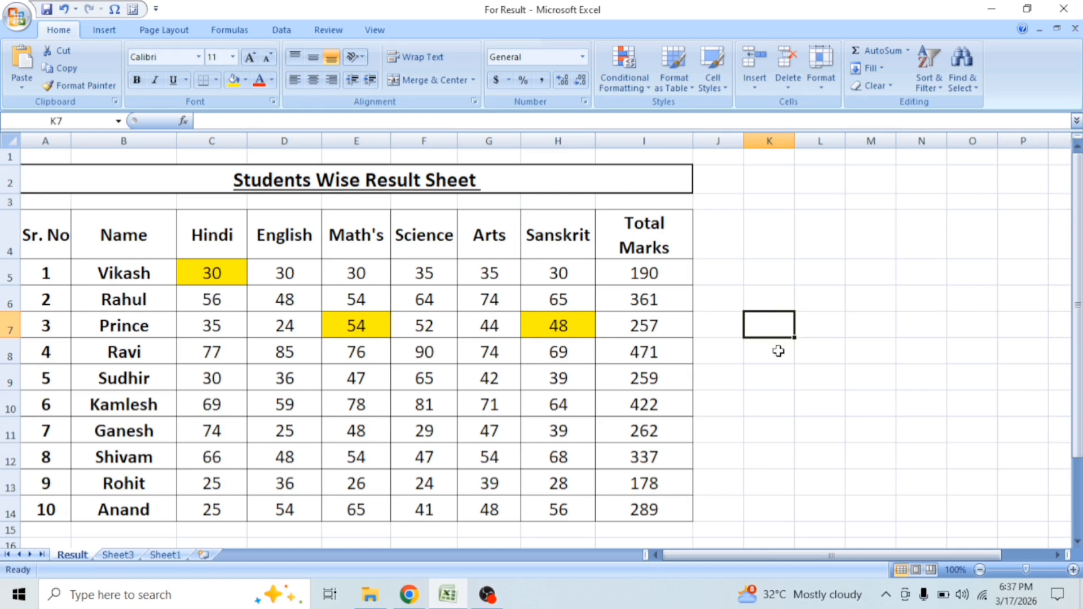
pyautogui.write('=')
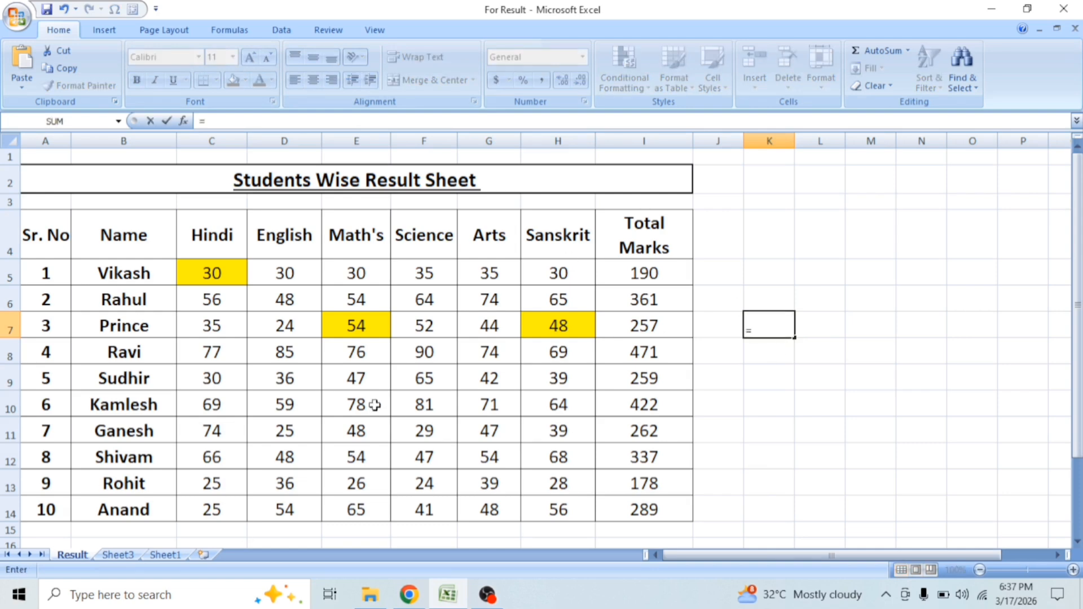
pyautogui.click(213, 273)
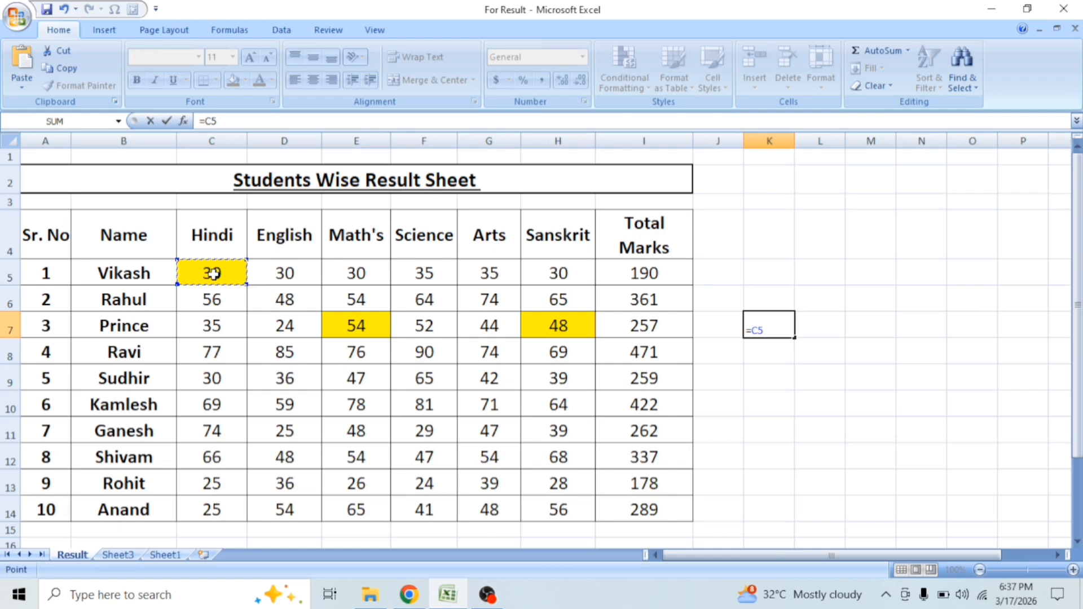
pyautogui.write('+')
pyautogui.click(357, 324)
pyautogui.write('+')
pyautogui.click(548, 326)
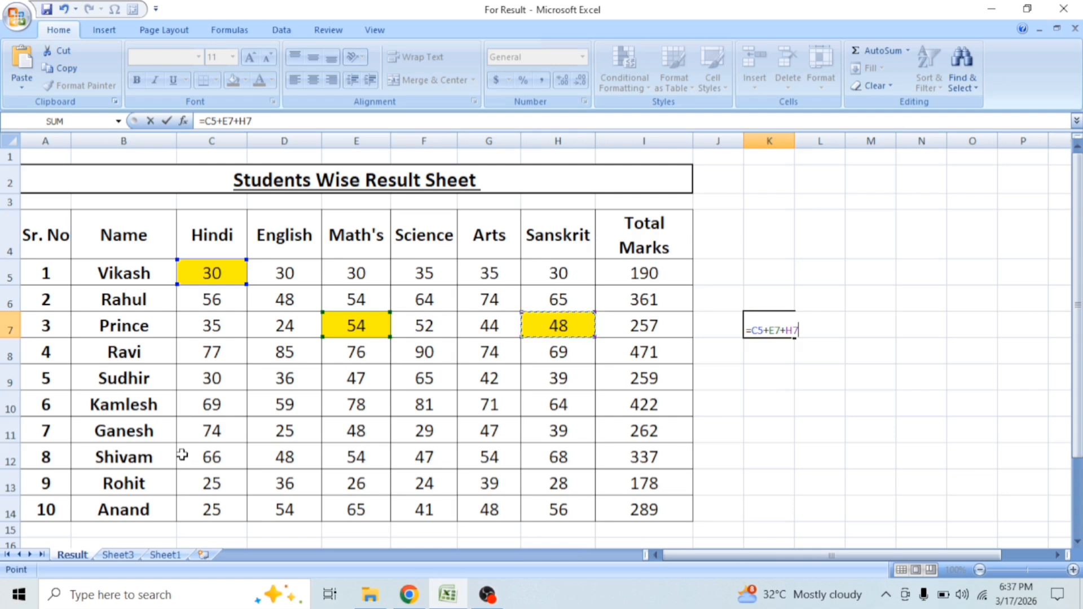
pyautogui.press('Return')
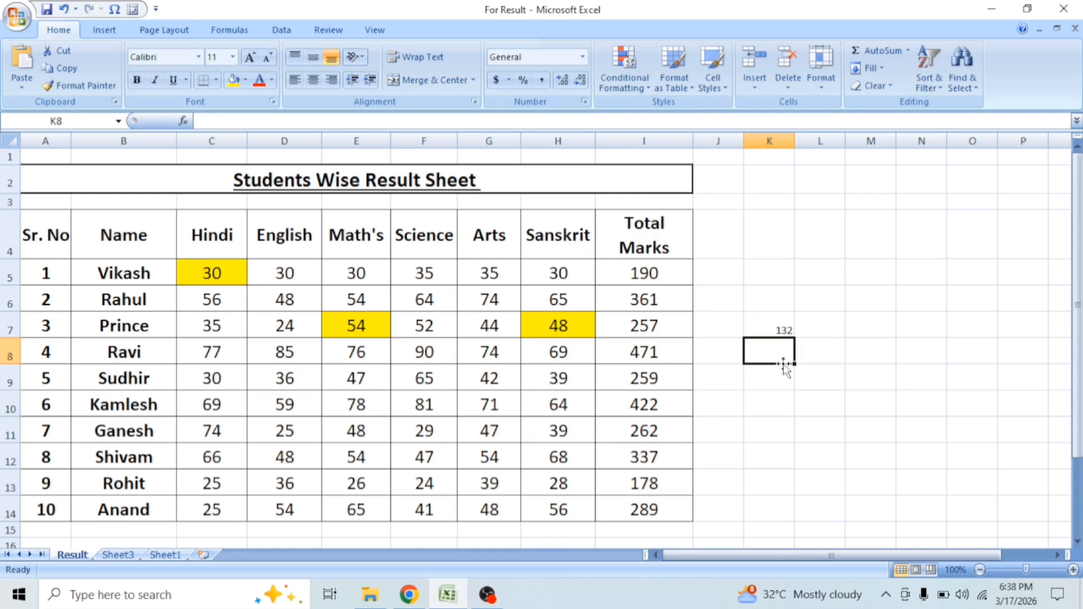
# Step: Open the formula in K7 to check which cells it references, and close it without changes
pyautogui.click(770, 326)
pyautogui.doubleClick(772, 329)
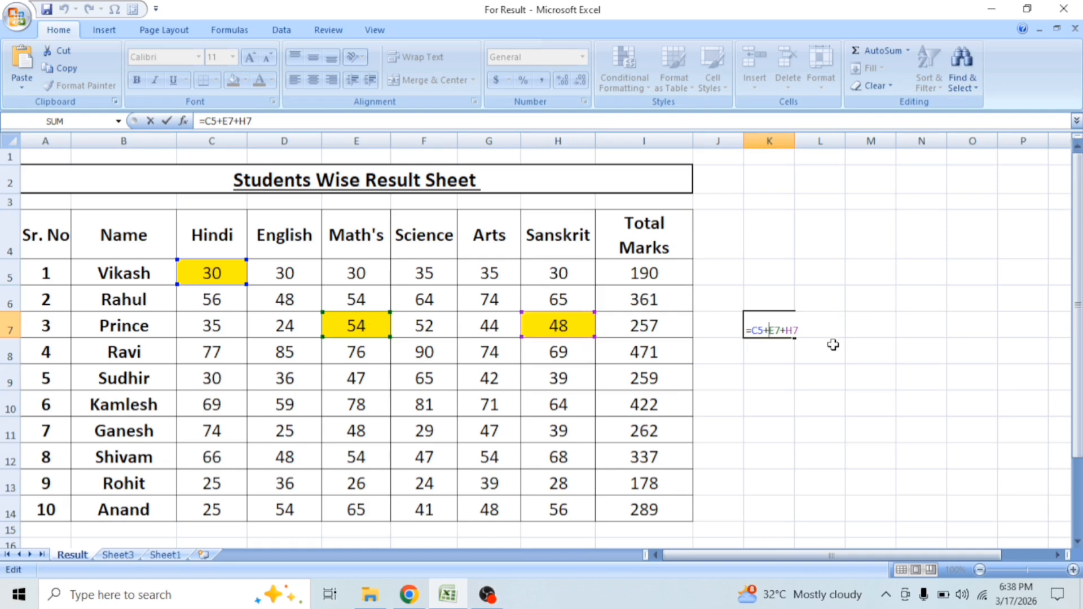
pyautogui.hotkey('ctrl', 'Return')
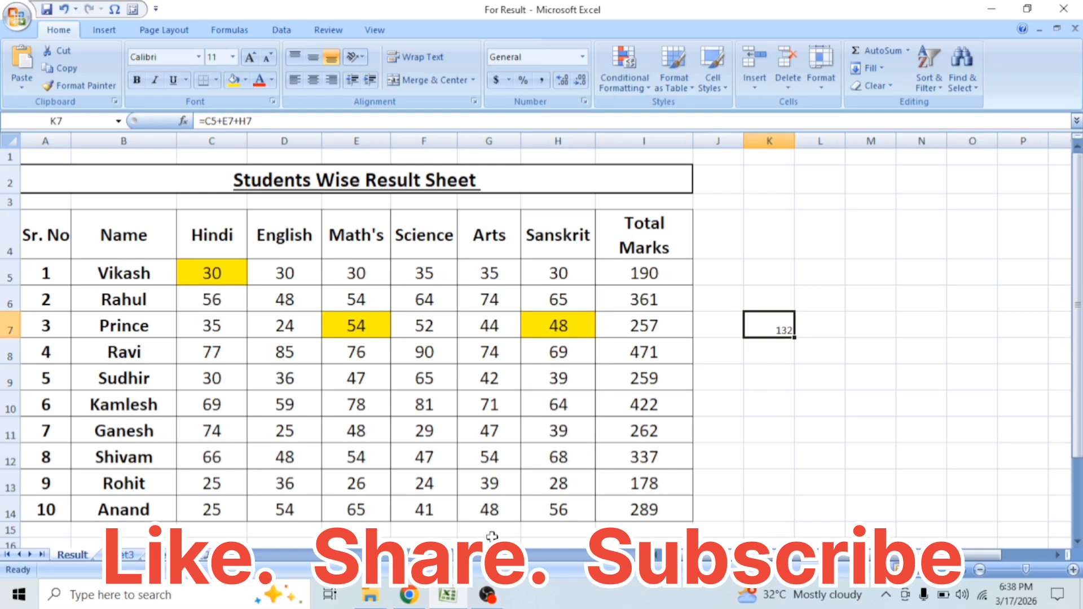
# Step: Total the Arts marks G5:G14 in G15 with AutoSum's Sum function and check the range its formula references
pyautogui.moveTo(490, 273); pyautogui.dragTo(502, 530)
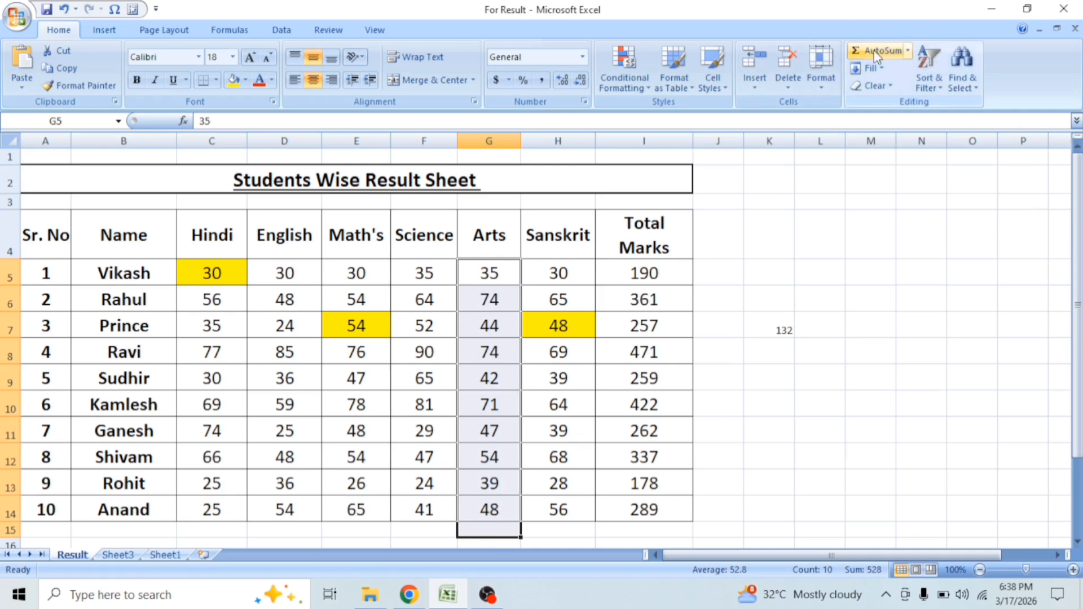
pyautogui.click(907, 50)
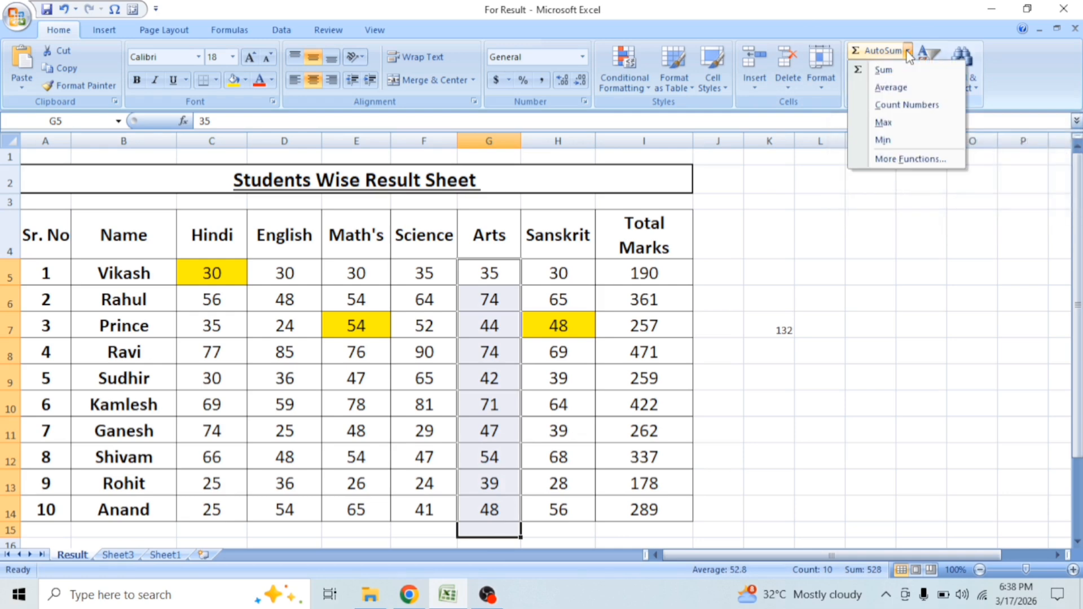
pyautogui.click(883, 72)
pyautogui.click(495, 527)
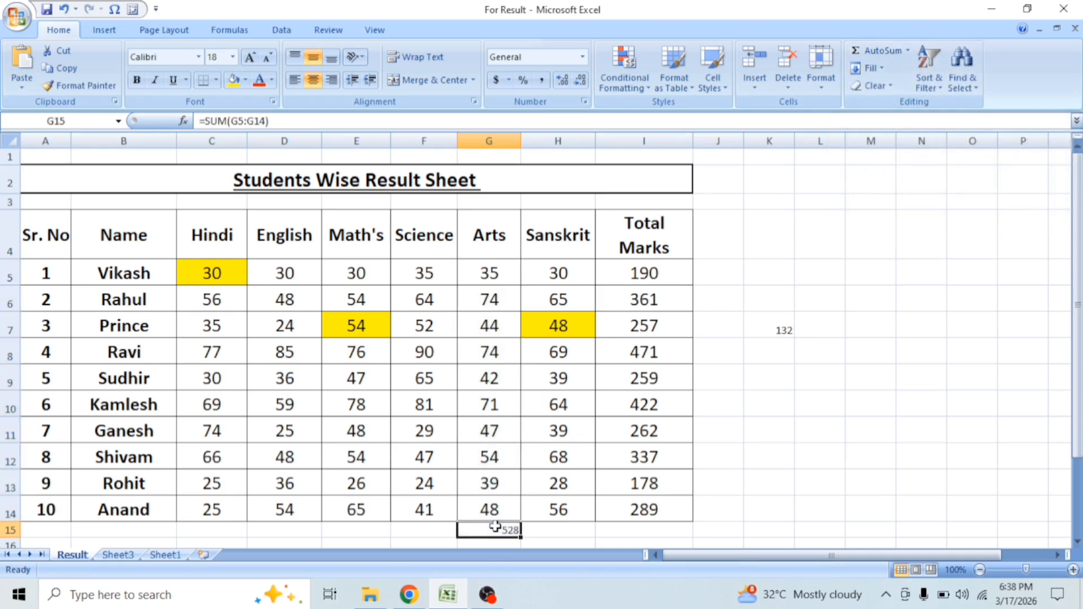
pyautogui.doubleClick(506, 530)
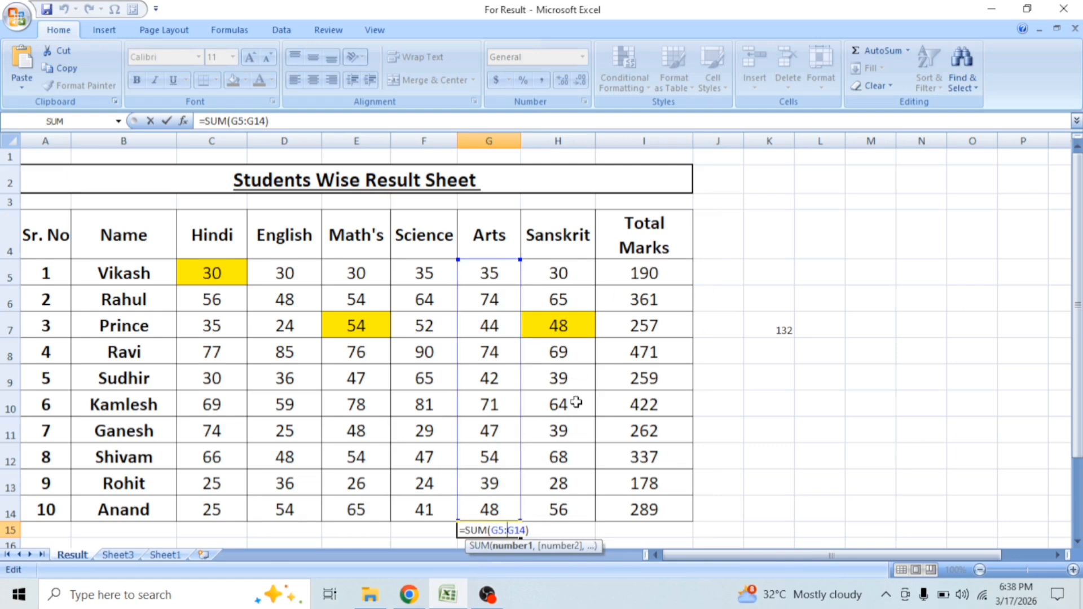
pyautogui.press('Return')
# Step: Total the Sanskrit marks in H15 with an automatic SUM over H5:H14
pyautogui.click(571, 536)
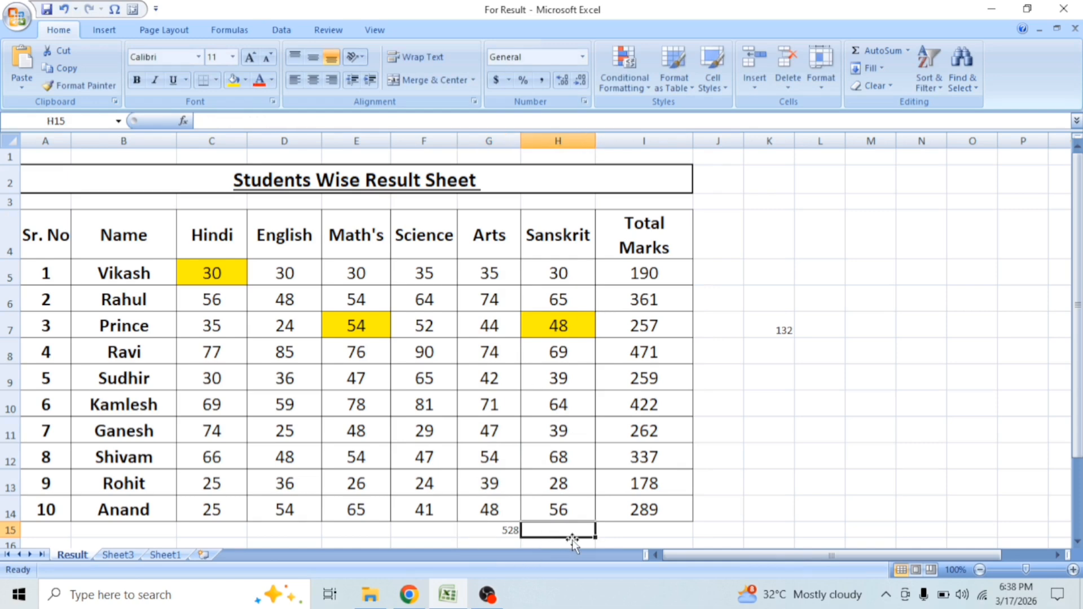
pyautogui.hotkey('alt', '=')
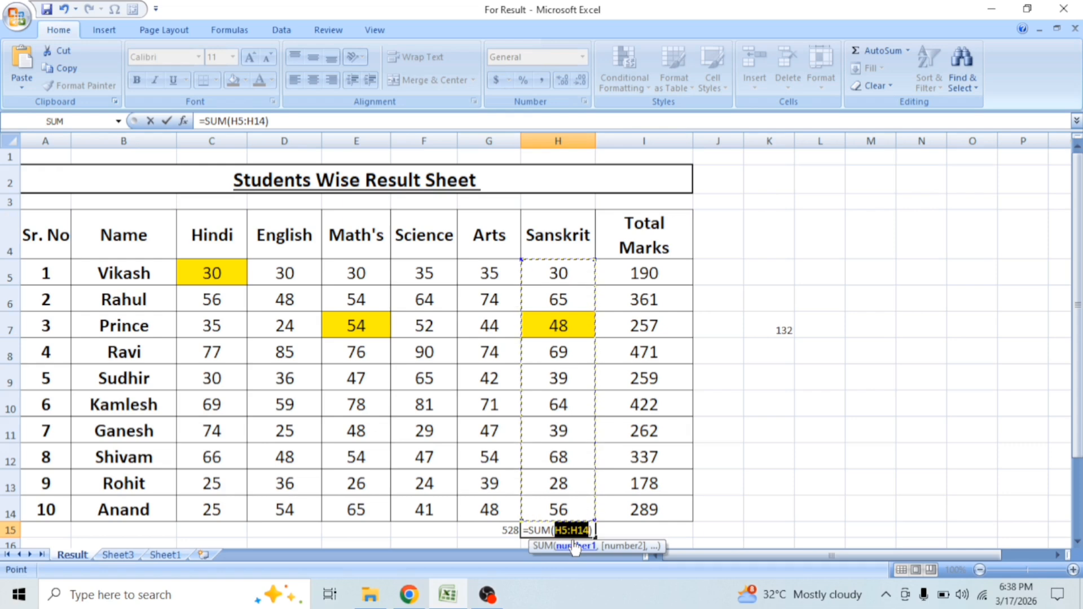
pyautogui.press('Return')
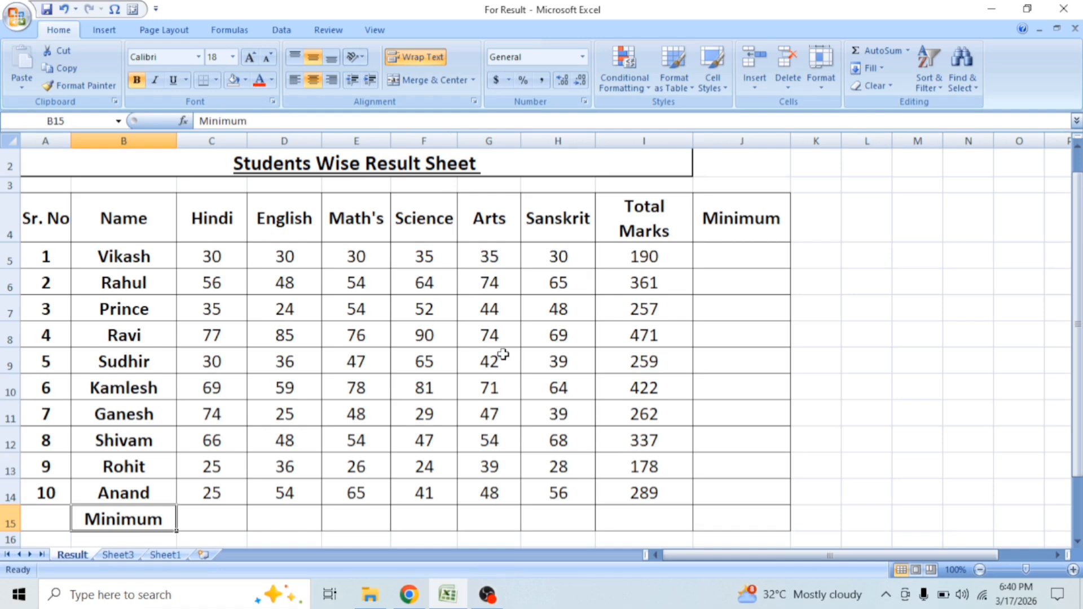
# Step: Find the first student's lowest mark in J5 with the formula =MIN(C5:H5)
pyautogui.moveTo(218, 254); pyautogui.dragTo(552, 265)
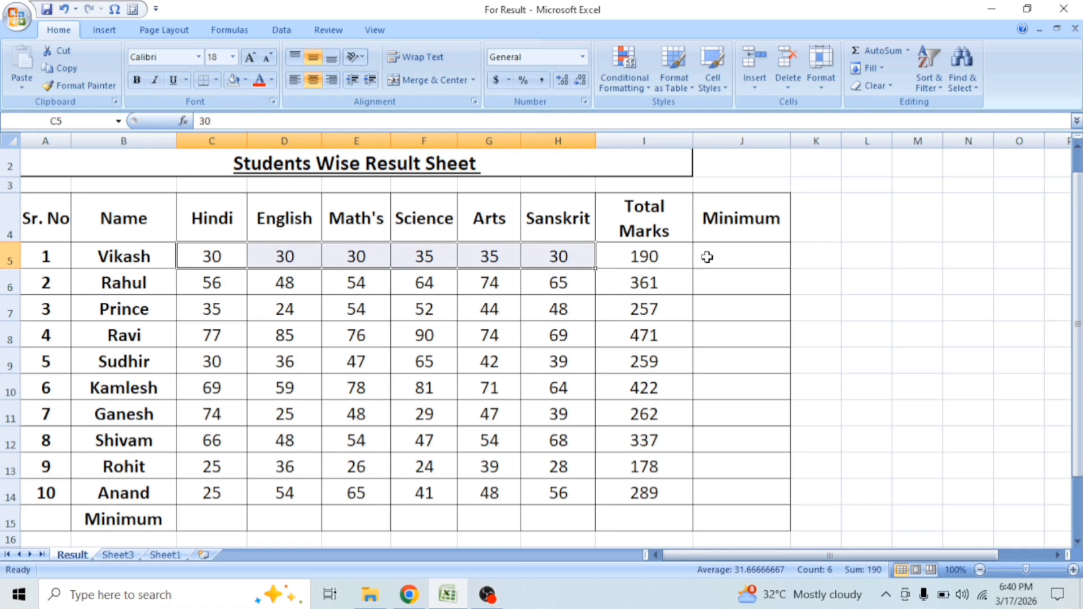
pyautogui.click(726, 255)
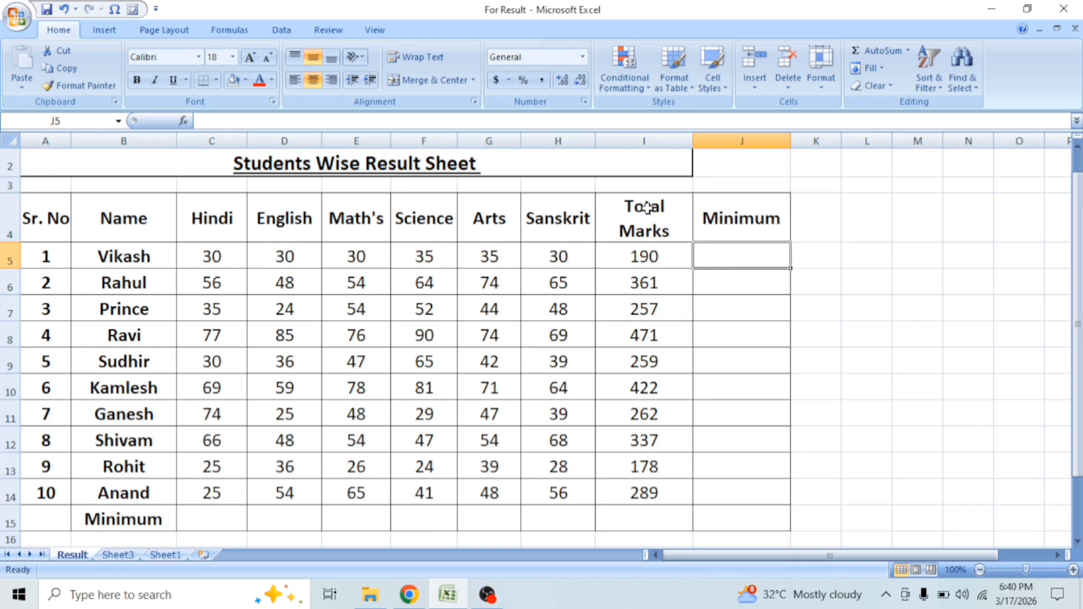
pyautogui.write('=')
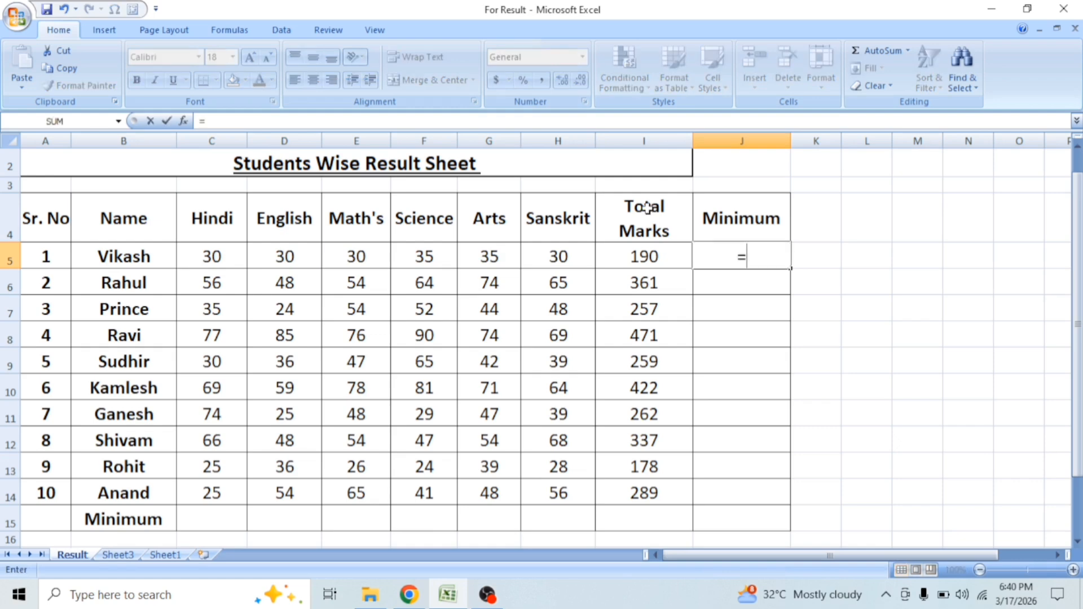
pyautogui.write('mi')
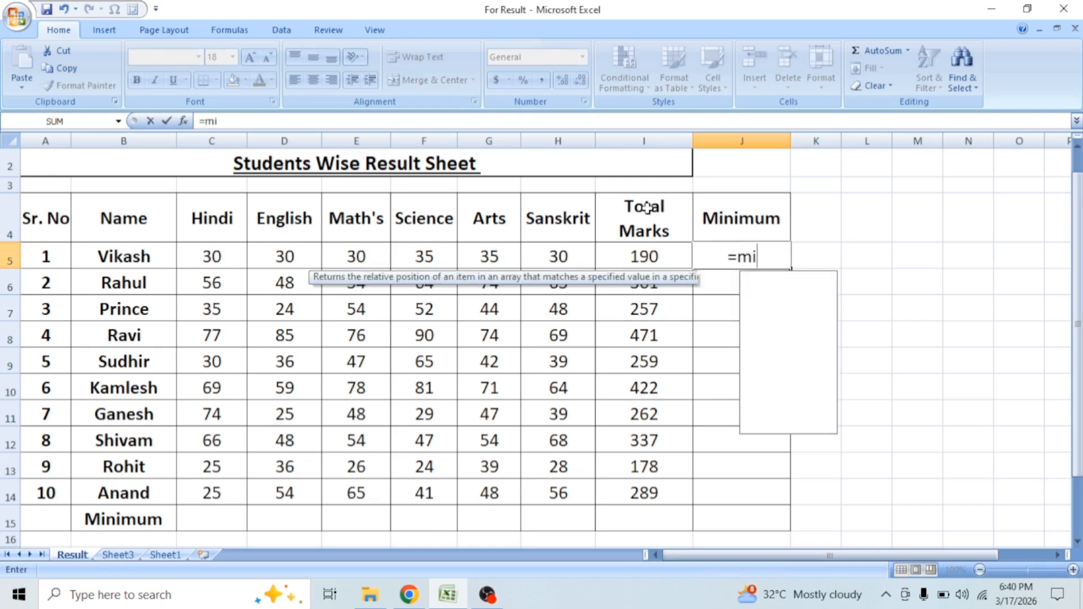
pyautogui.press('BackSpace')
pyautogui.press('BackSpace')
pyautogui.write('MI')
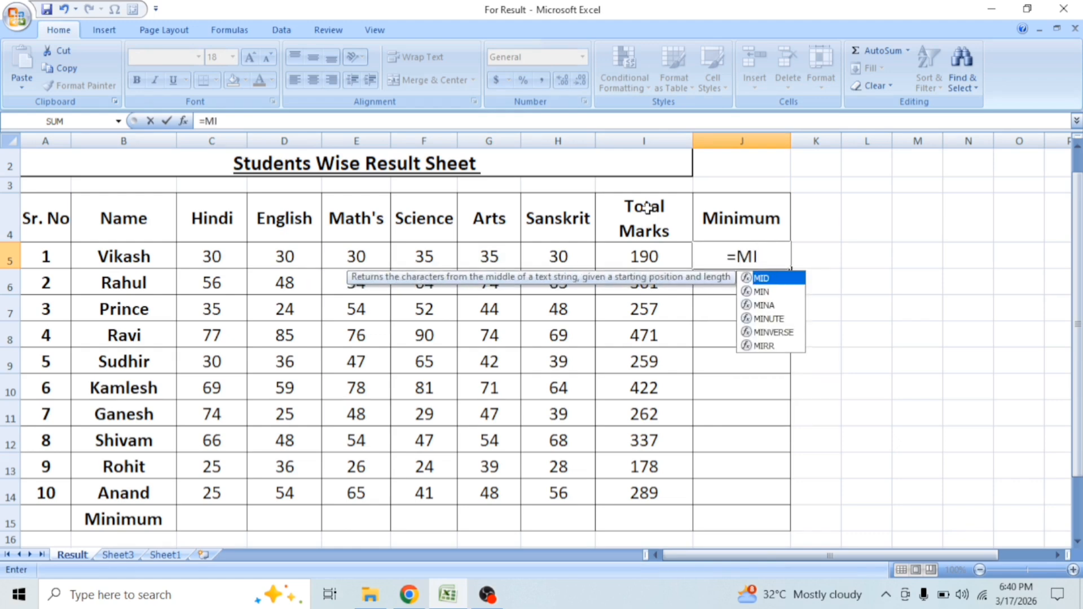
pyautogui.write('N(')
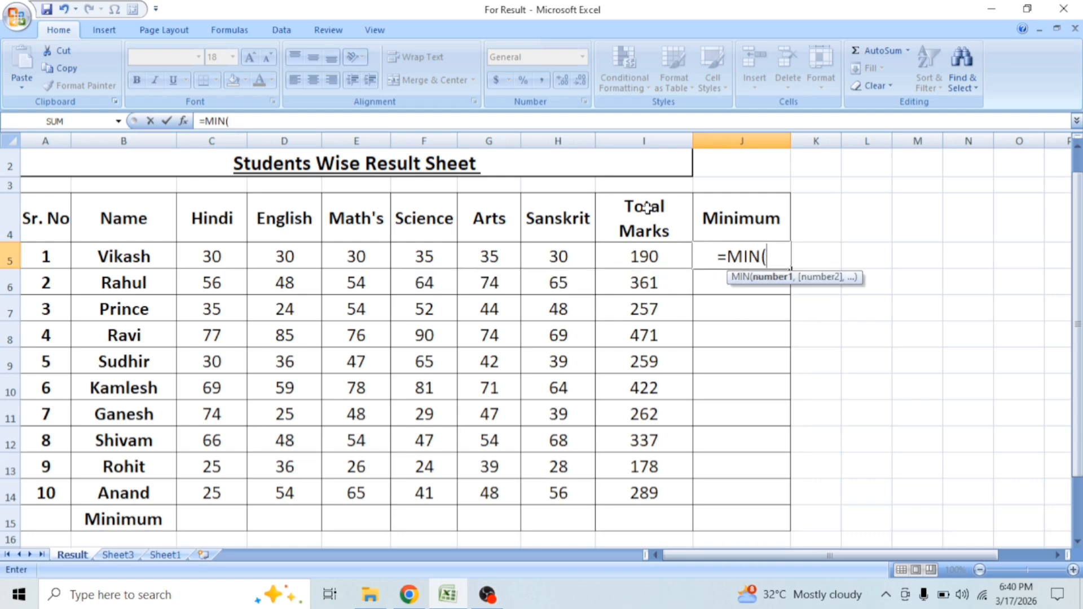
pyautogui.moveTo(208, 254); pyautogui.dragTo(581, 253)
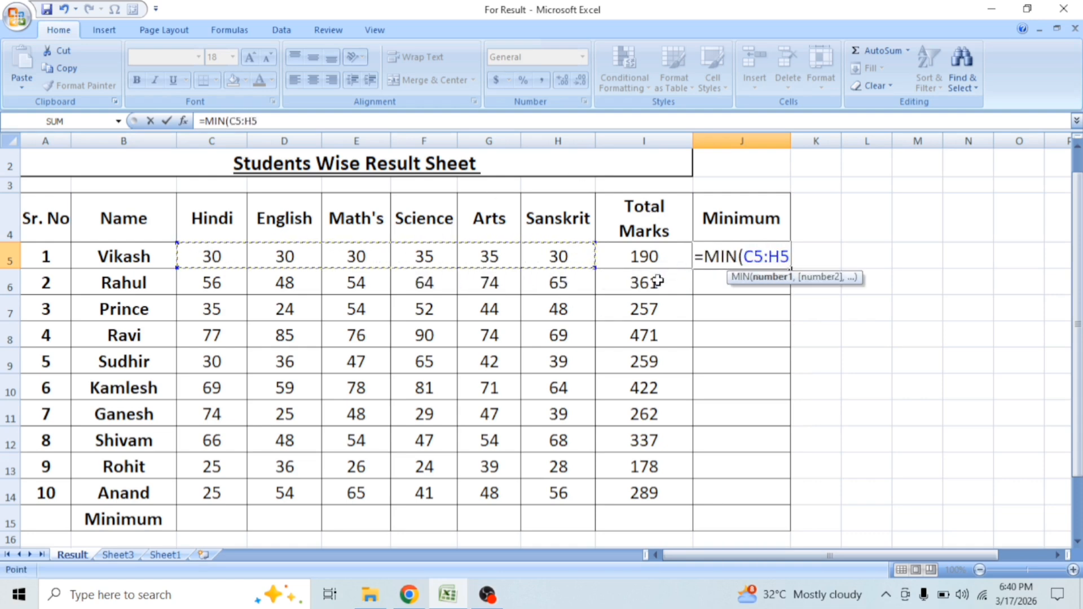
pyautogui.write(')')
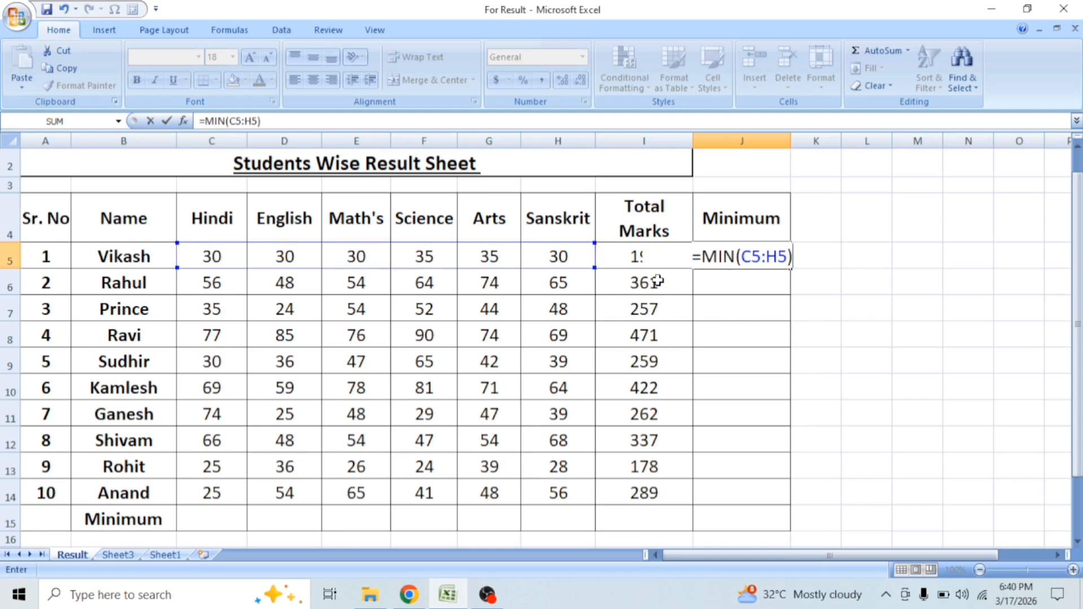
pyautogui.press('Return')
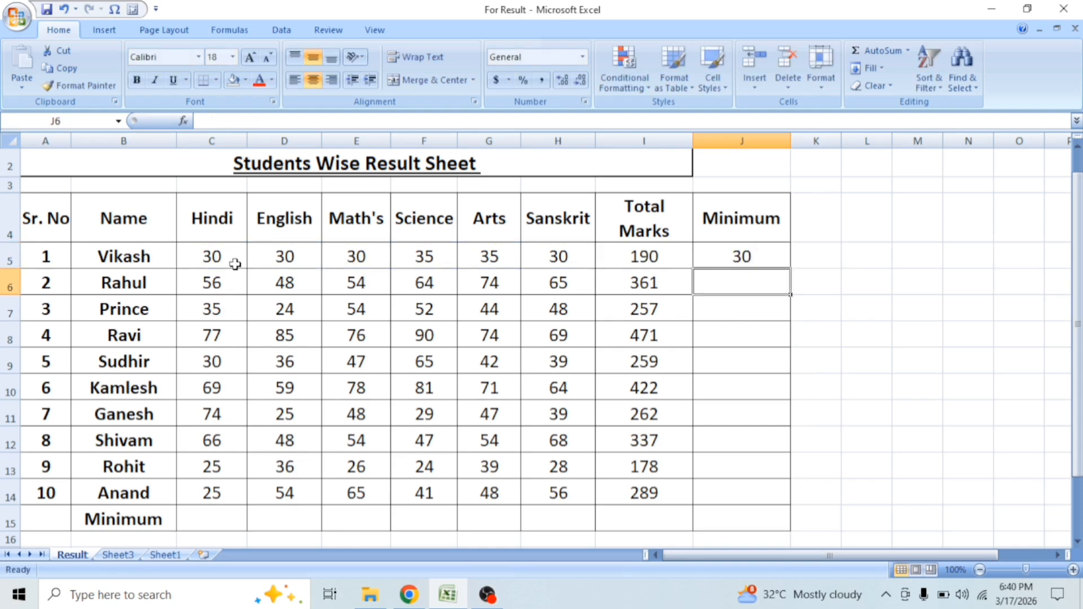
# Step: Fill the minimum formula from J5 down through J14 for the remaining students
pyautogui.moveTo(211, 257); pyautogui.dragTo(557, 256)
pyautogui.click(557, 256)
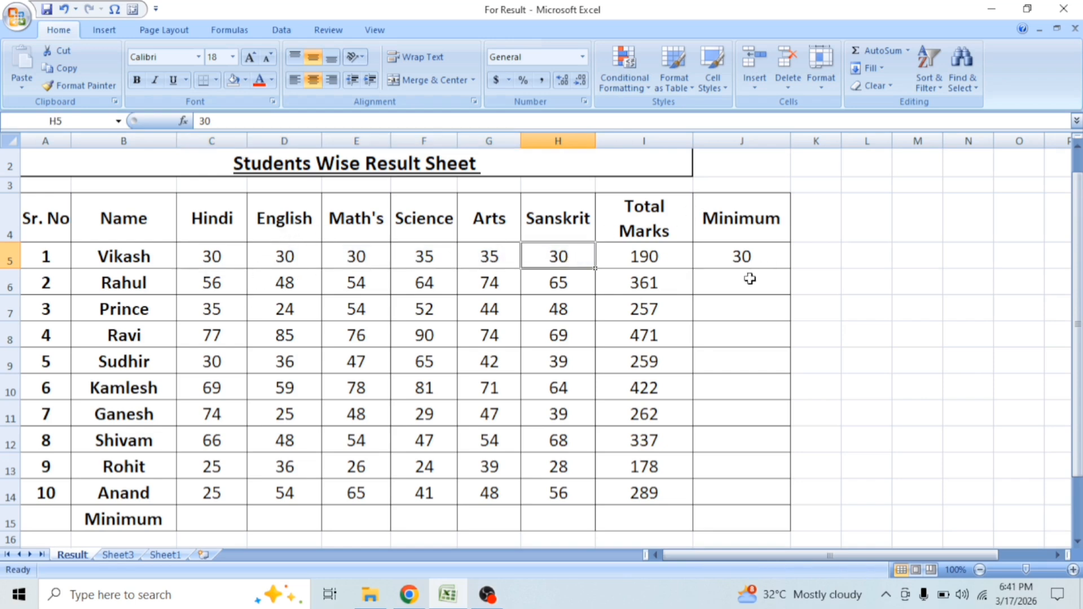
pyautogui.click(747, 257)
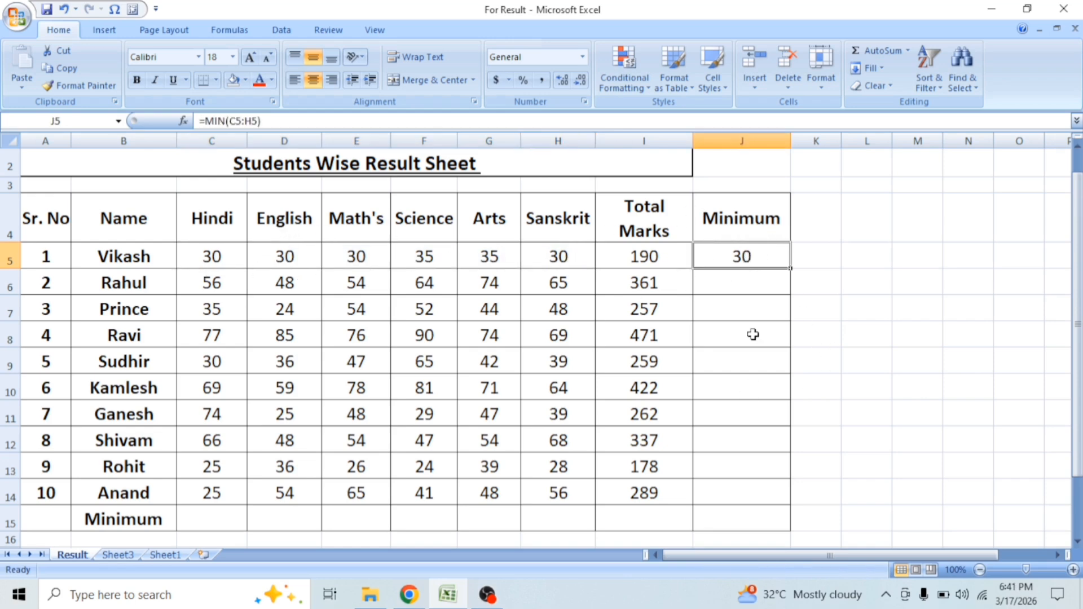
pyautogui.click(792, 270)
pyautogui.doubleClick(792, 270)
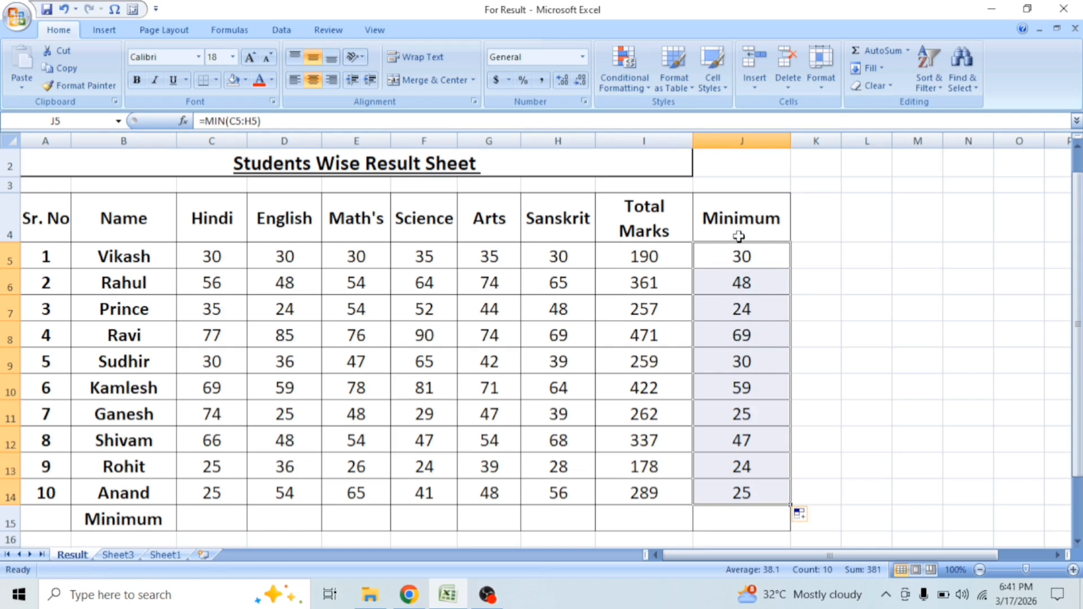
# Step: Find the lowest Sanskrit mark of H5:H14 in H15 using AutoSum's Min function
pyautogui.moveTo(574, 229); pyautogui.dragTo(558, 525)
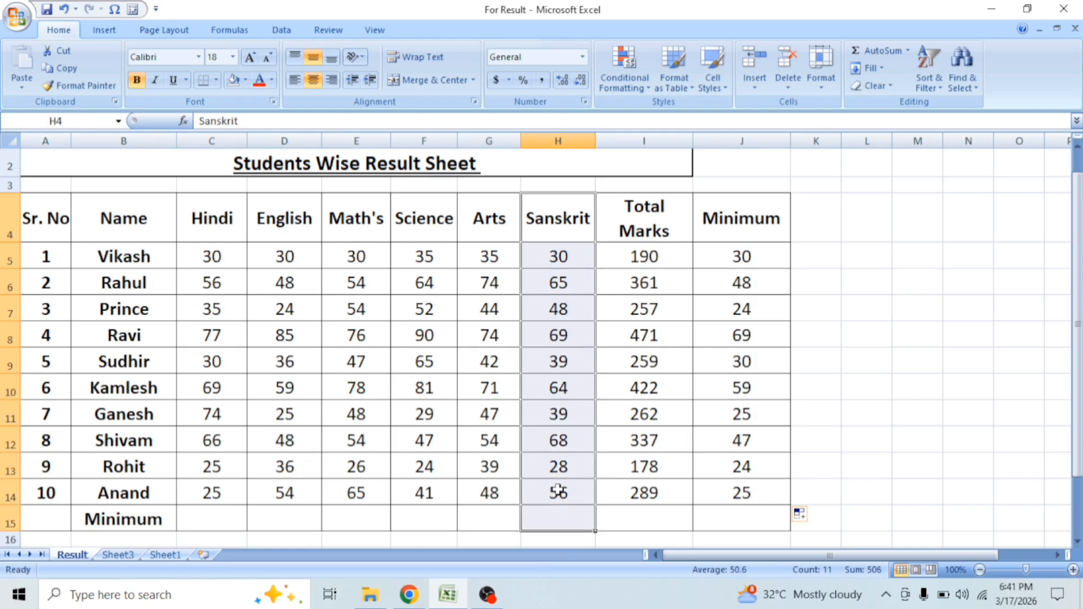
pyautogui.moveTo(565, 258); pyautogui.dragTo(553, 520)
pyautogui.click(553, 520)
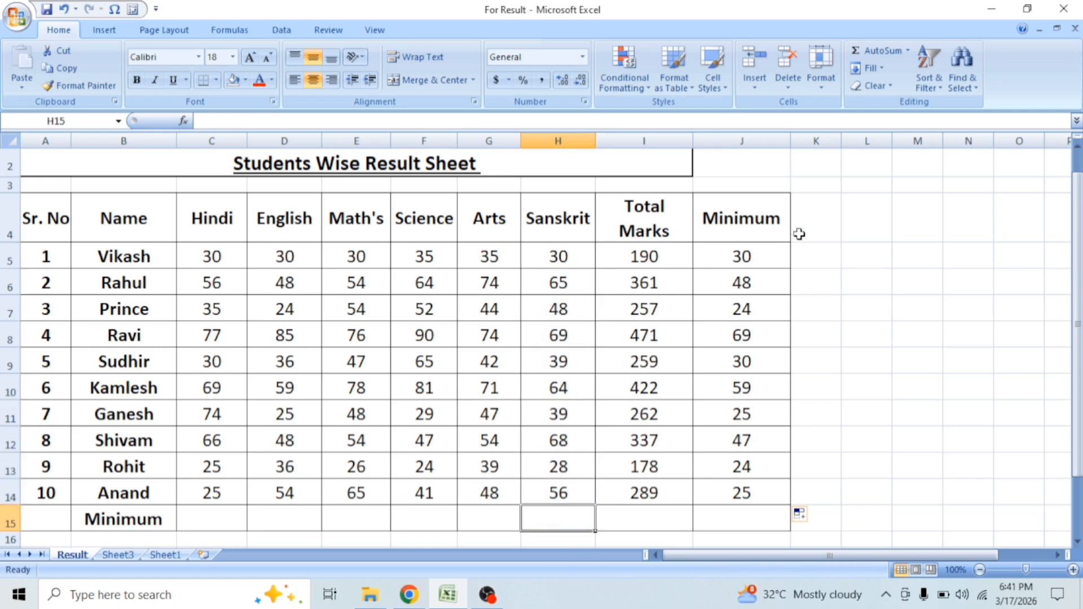
pyautogui.moveTo(565, 262); pyautogui.dragTo(558, 522)
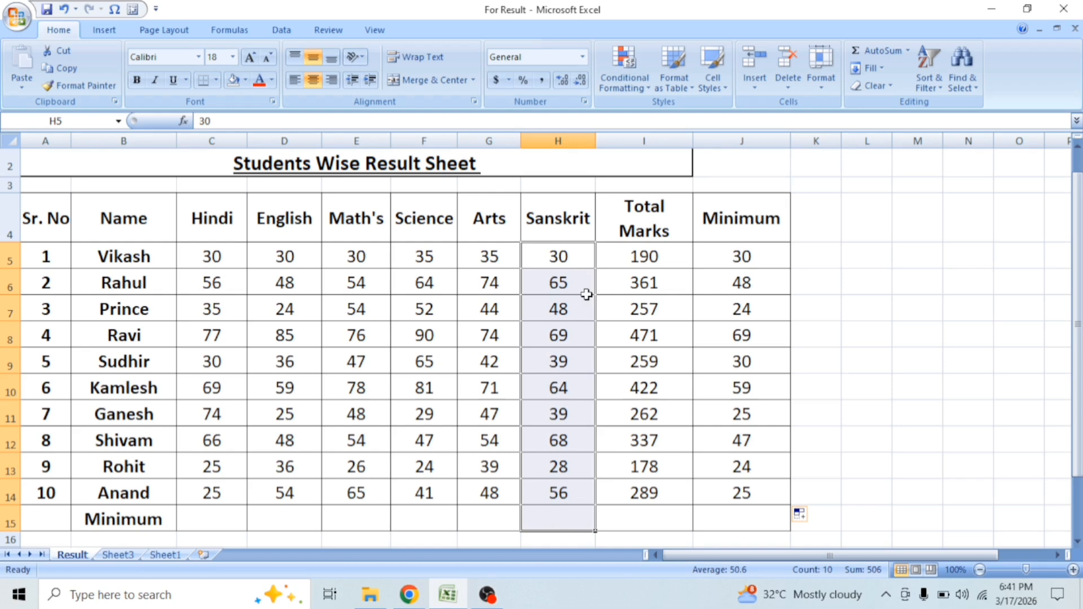
pyautogui.click(909, 52)
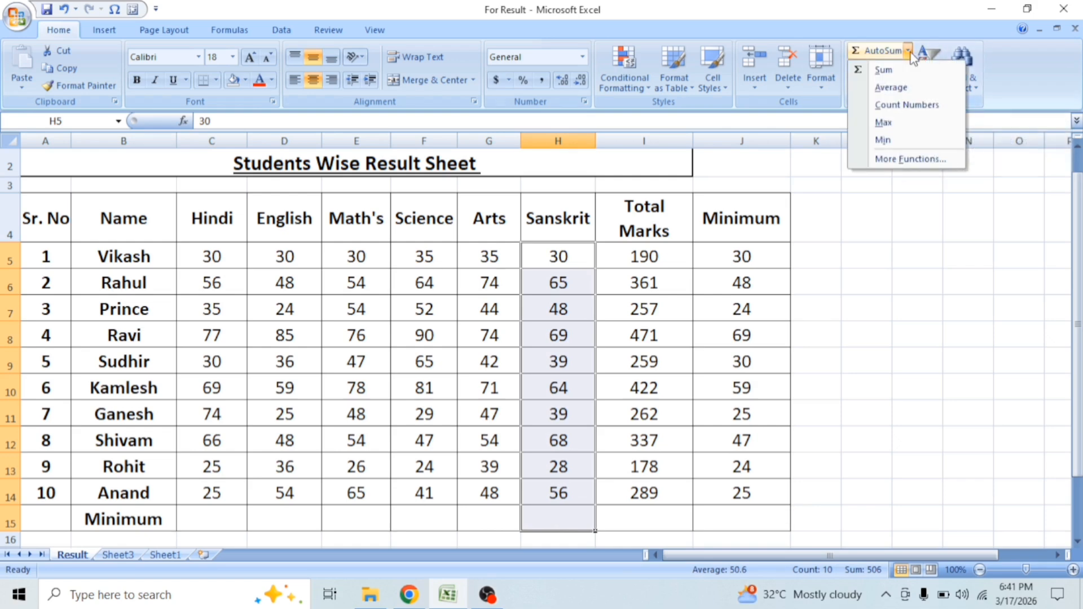
pyautogui.click(897, 142)
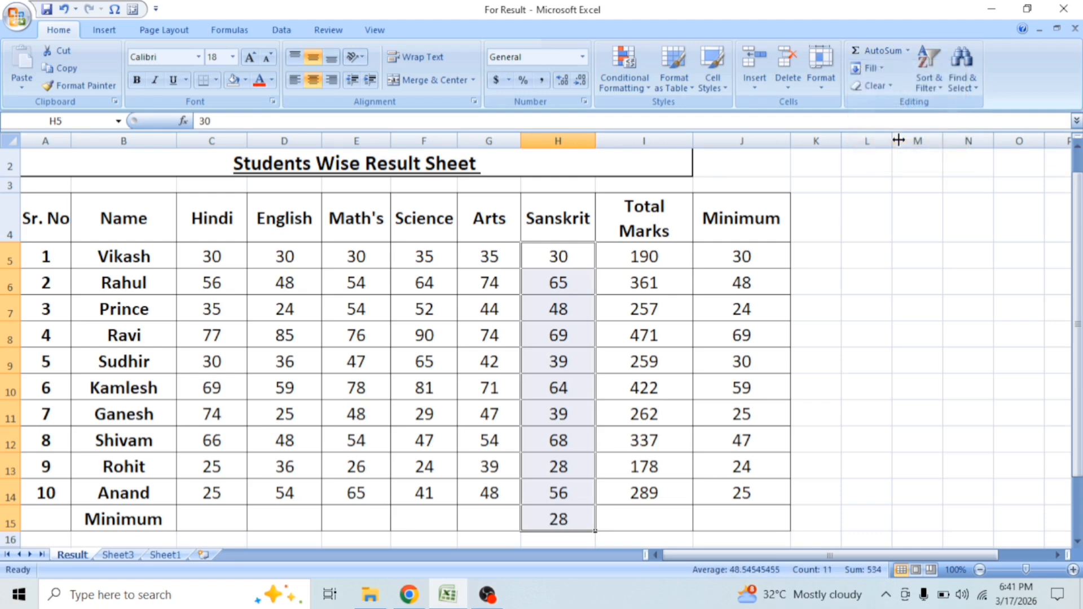
# Step: Check the range used in H15's minimum formula and fill it across to C15 for the other subjects
pyautogui.doubleClick(557, 515)
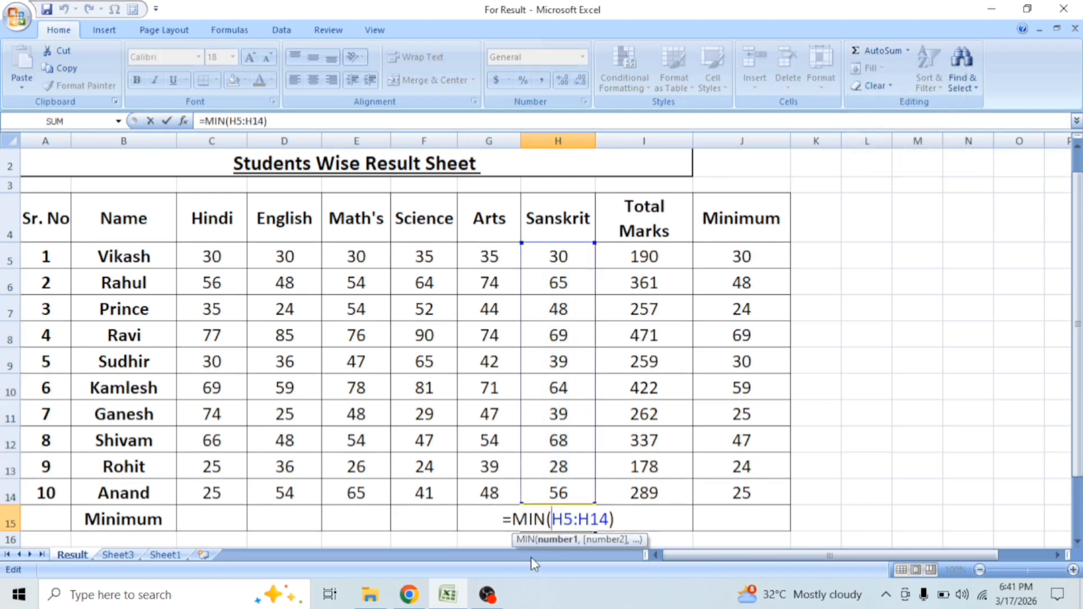
pyautogui.press('Escape')
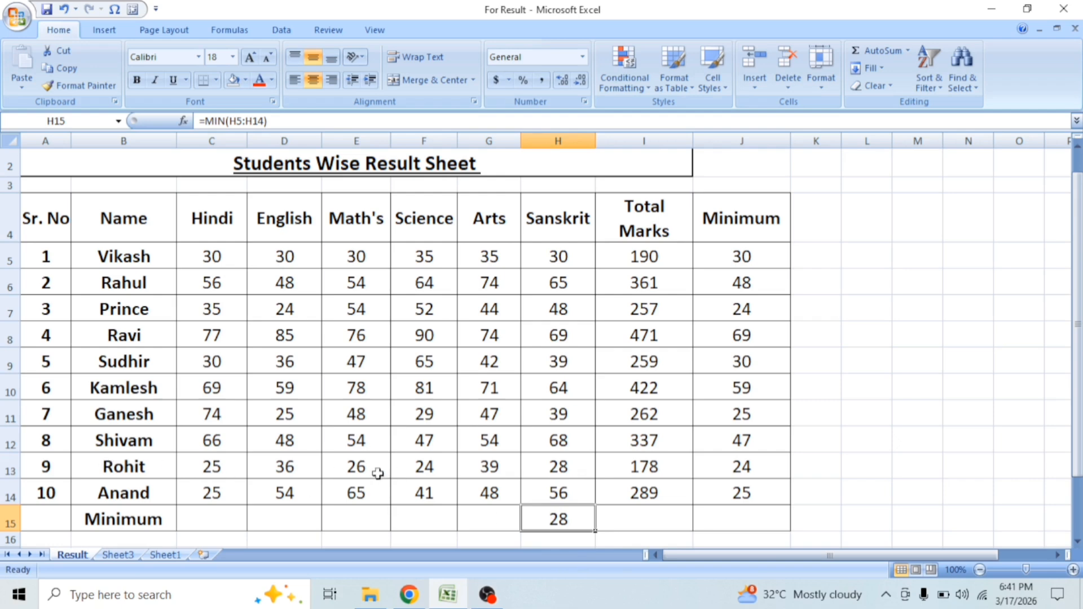
pyautogui.moveTo(597, 535); pyautogui.dragTo(213, 535)
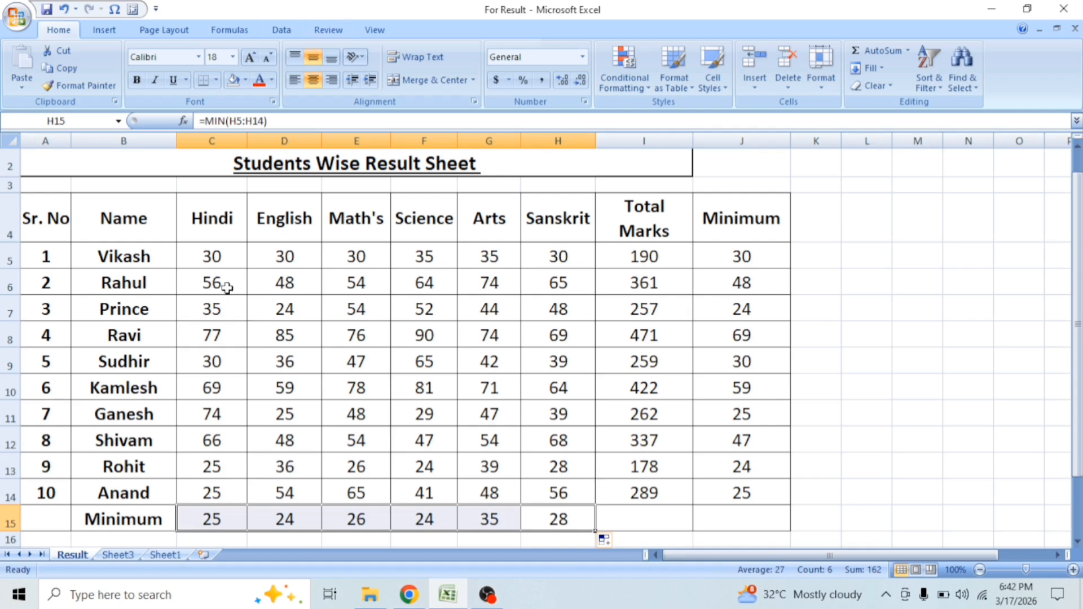
# Step: Find the lowest mark across all students and subjects in L4 with the formula =MIN(C5:H14)
pyautogui.moveTo(220, 251); pyautogui.dragTo(583, 506)
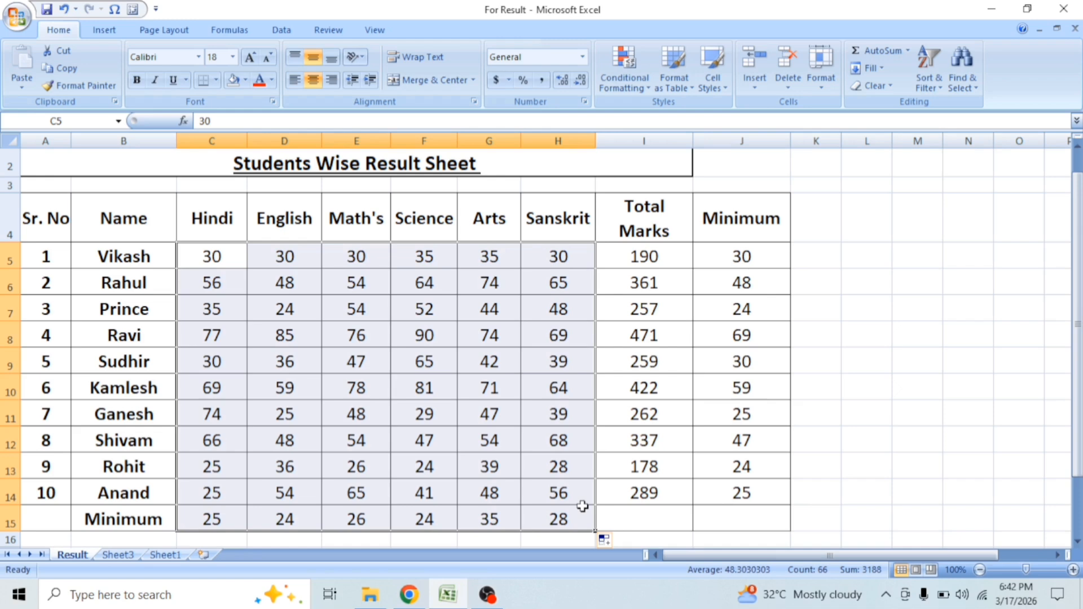
pyautogui.click(861, 216)
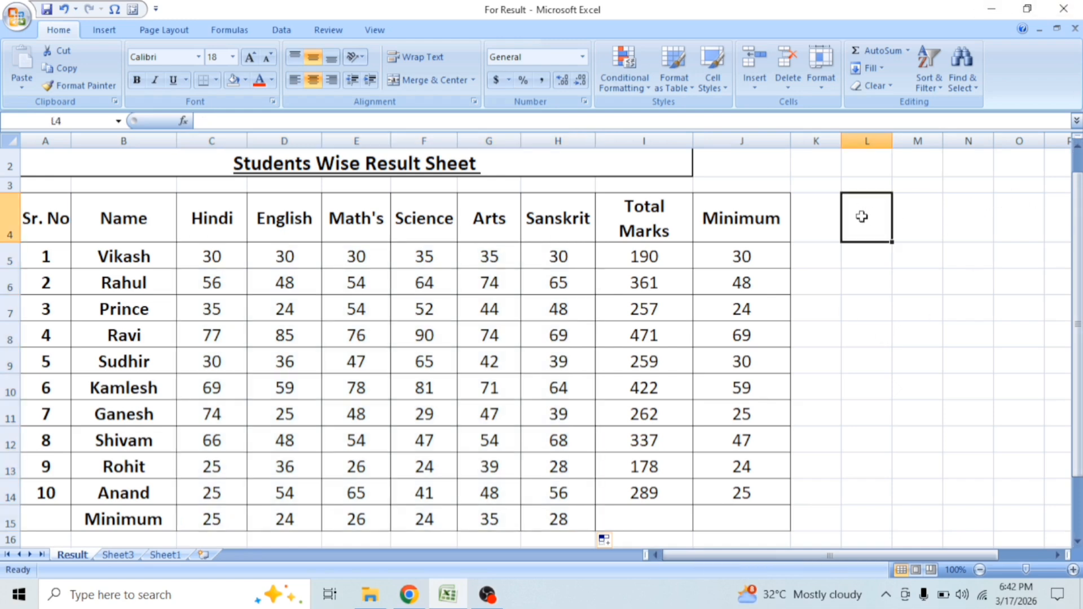
pyautogui.write('=')
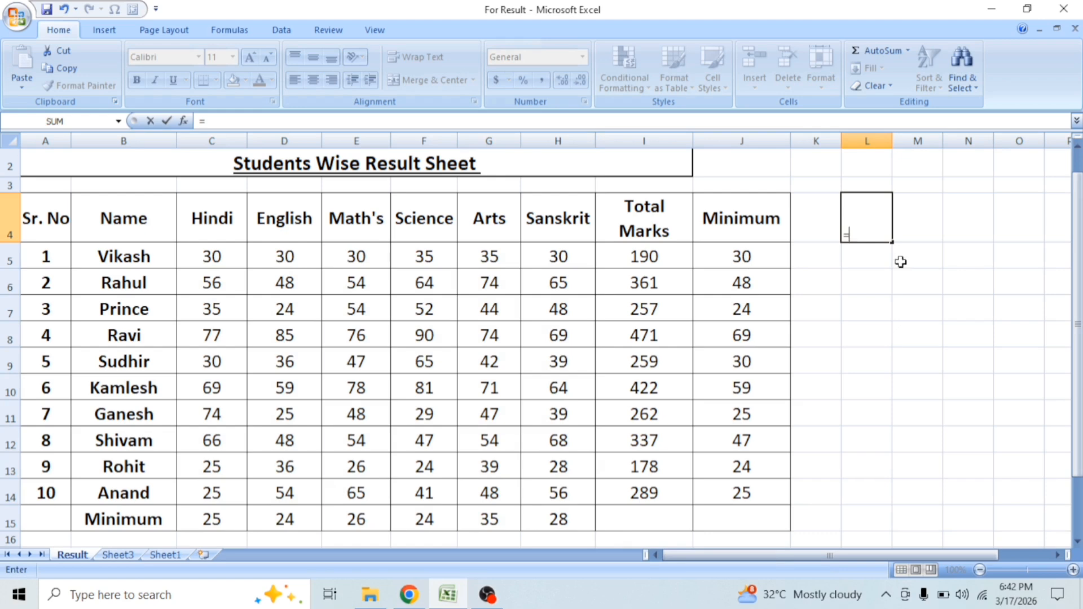
pyautogui.write('MIN')
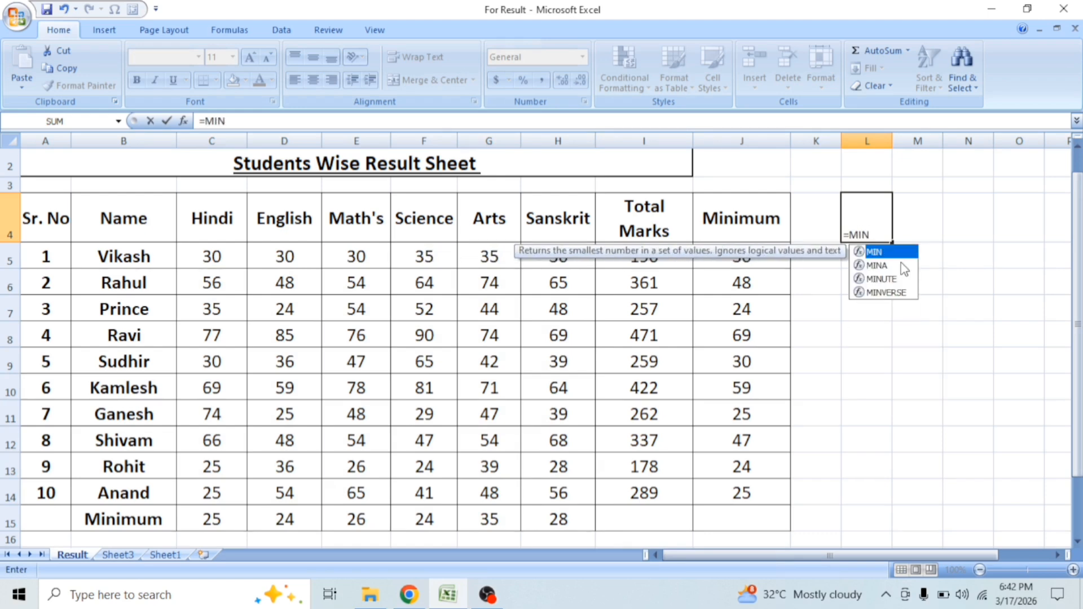
pyautogui.write('(')
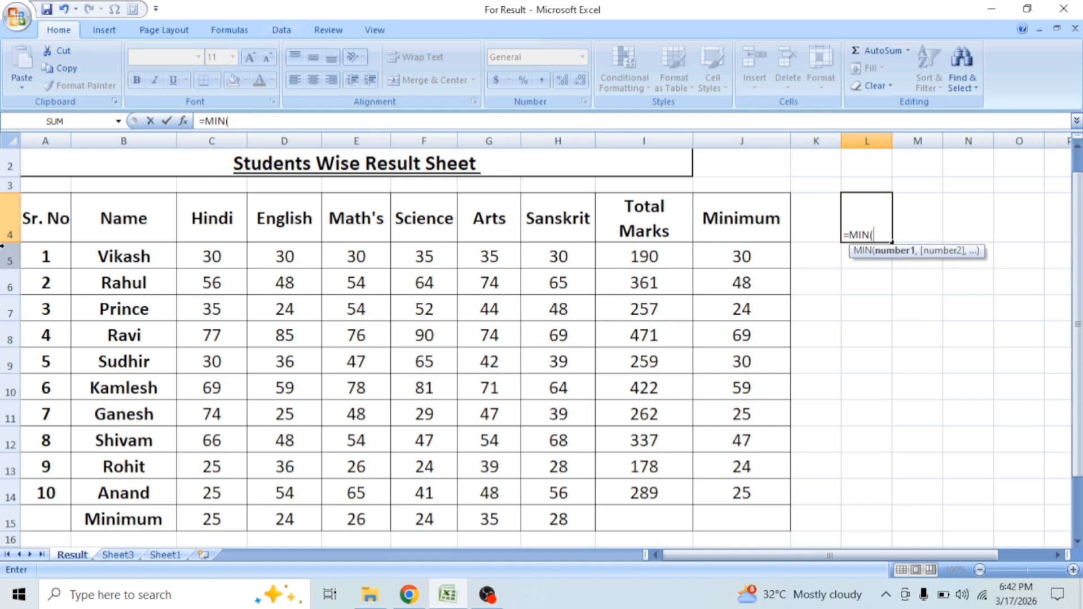
pyautogui.moveTo(211, 252); pyautogui.dragTo(581, 451)
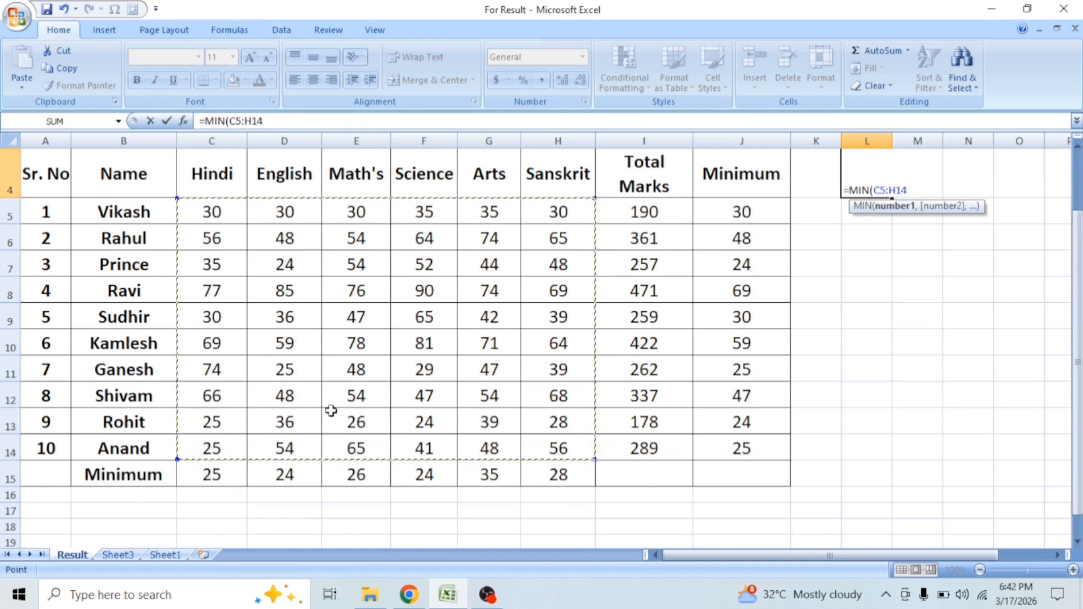
pyautogui.write(')')
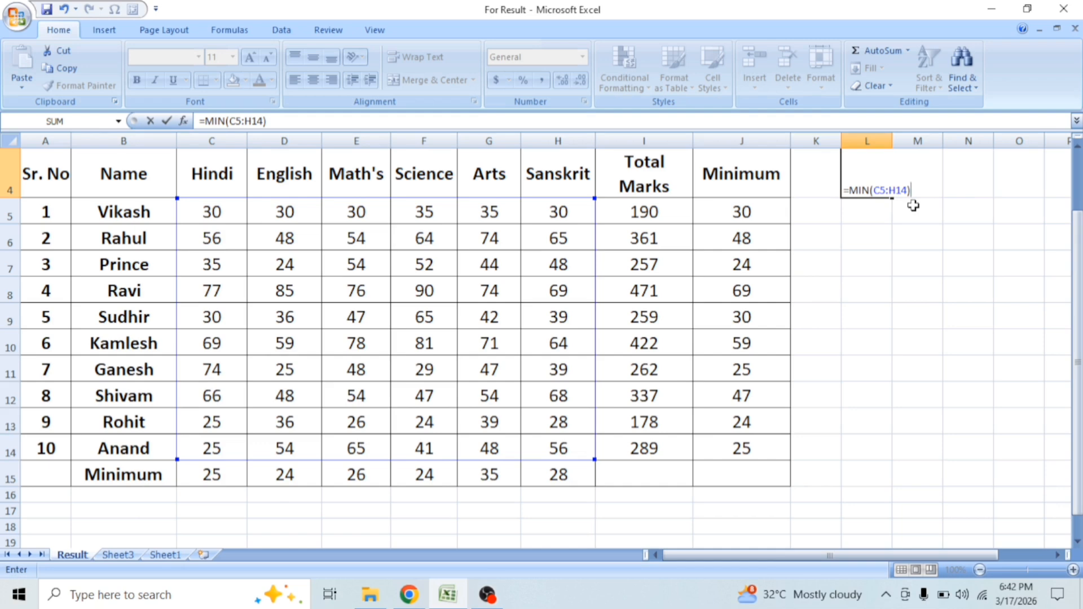
pyautogui.press('Return')
pyautogui.click(872, 175)
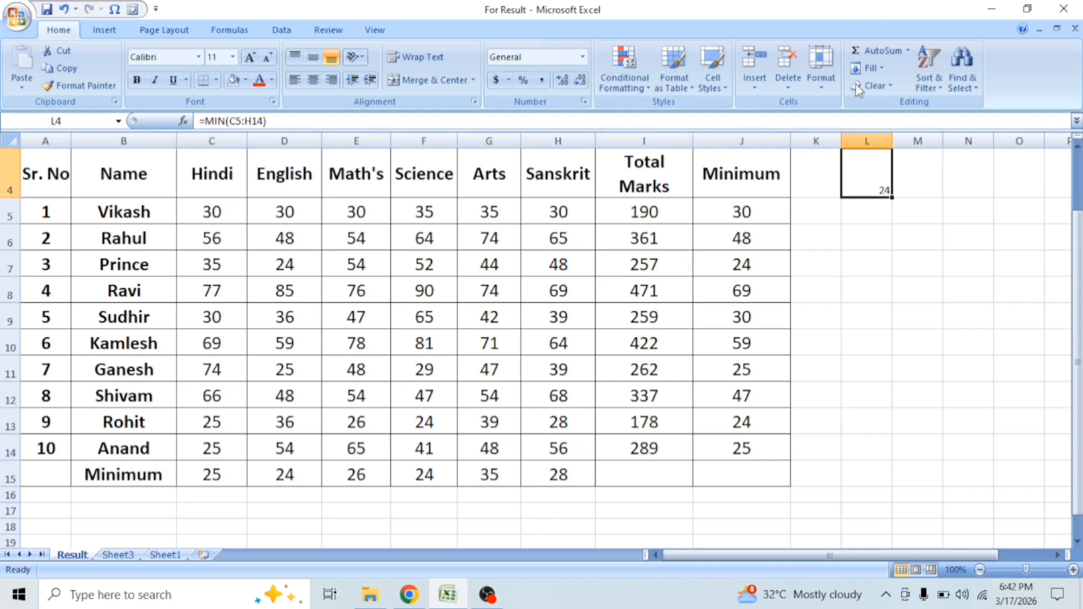
# Step: Replace the Minimum column's heading and results with MAXIMUM, and find the first student's highest mark in J5 with =MAX(C5:H5)
pyautogui.moveTo(735, 222); pyautogui.dragTo(737, 441)
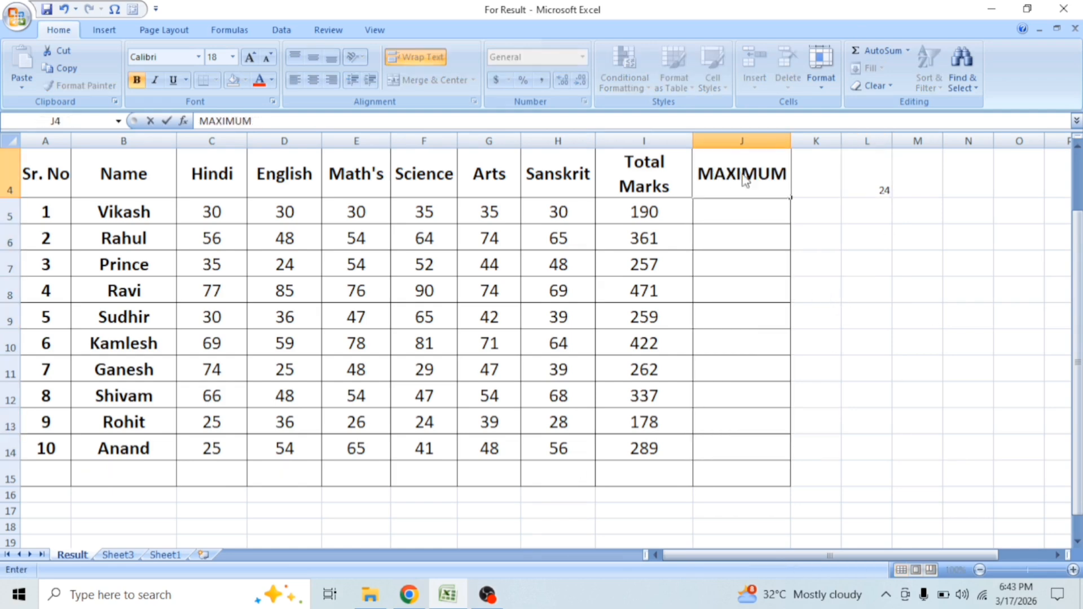
pyautogui.press('Return')
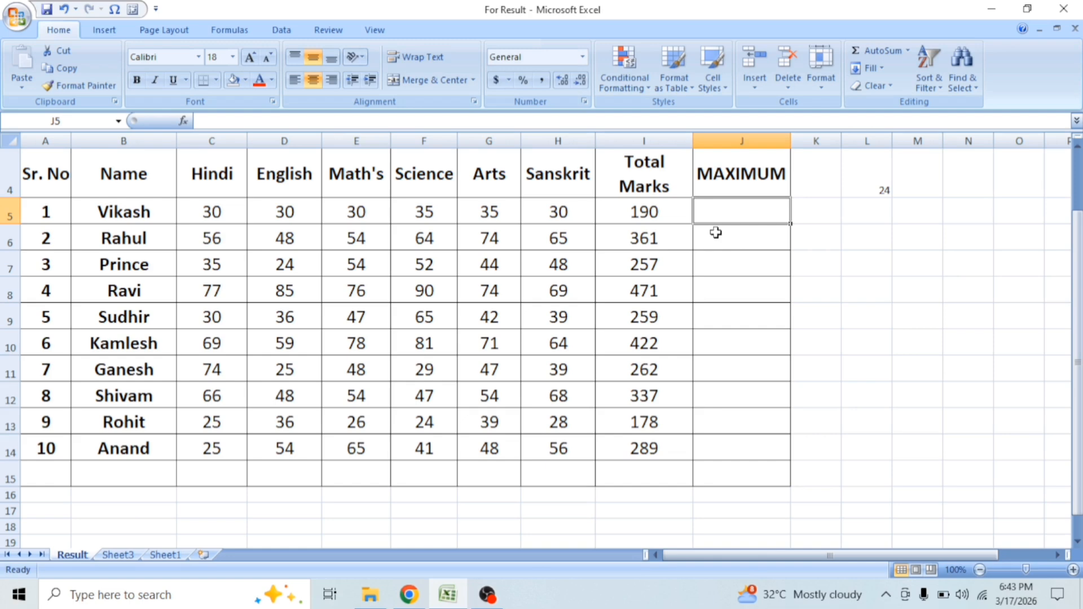
pyautogui.write('=M')
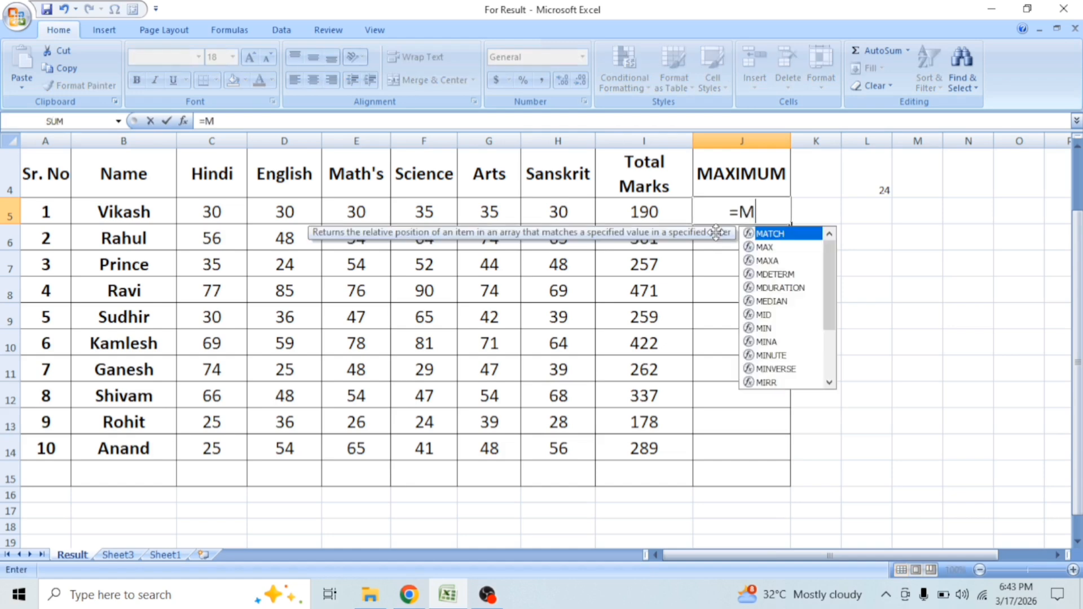
pyautogui.write('AX')
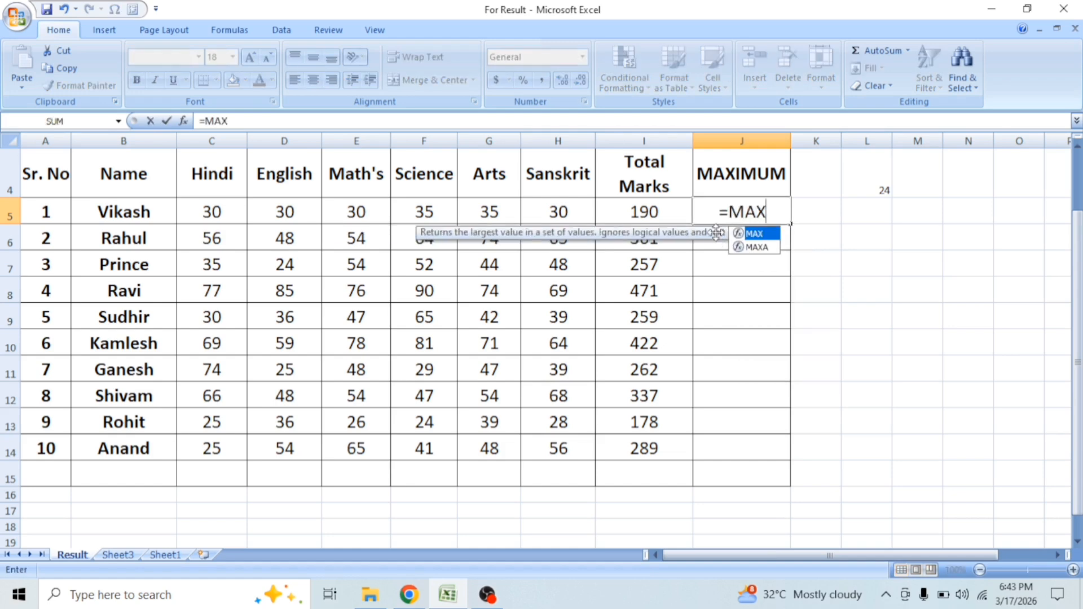
pyautogui.write('(')
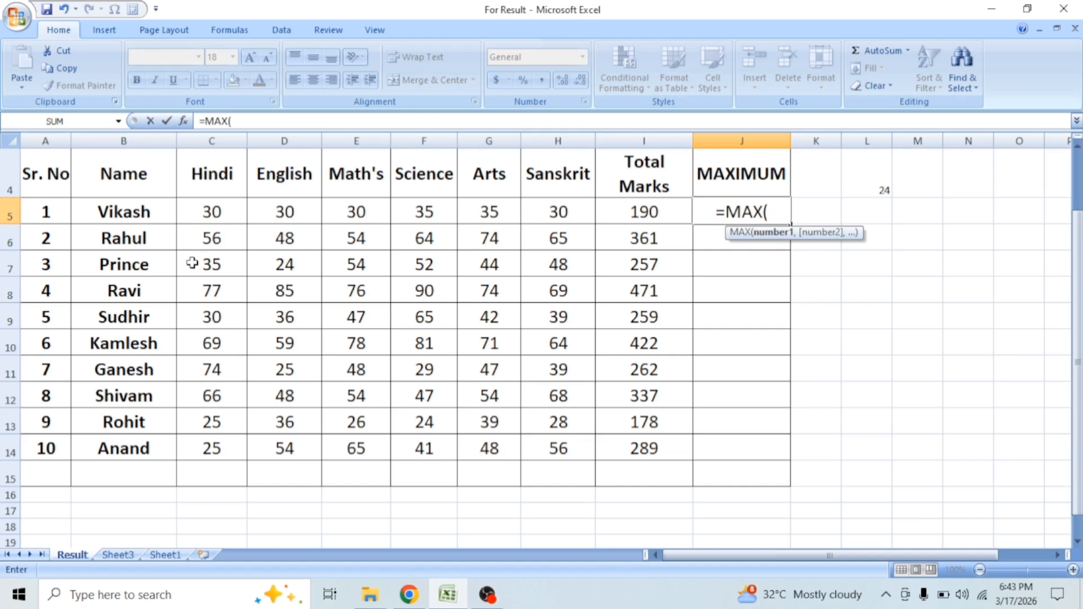
pyautogui.moveTo(202, 210); pyautogui.dragTo(569, 218)
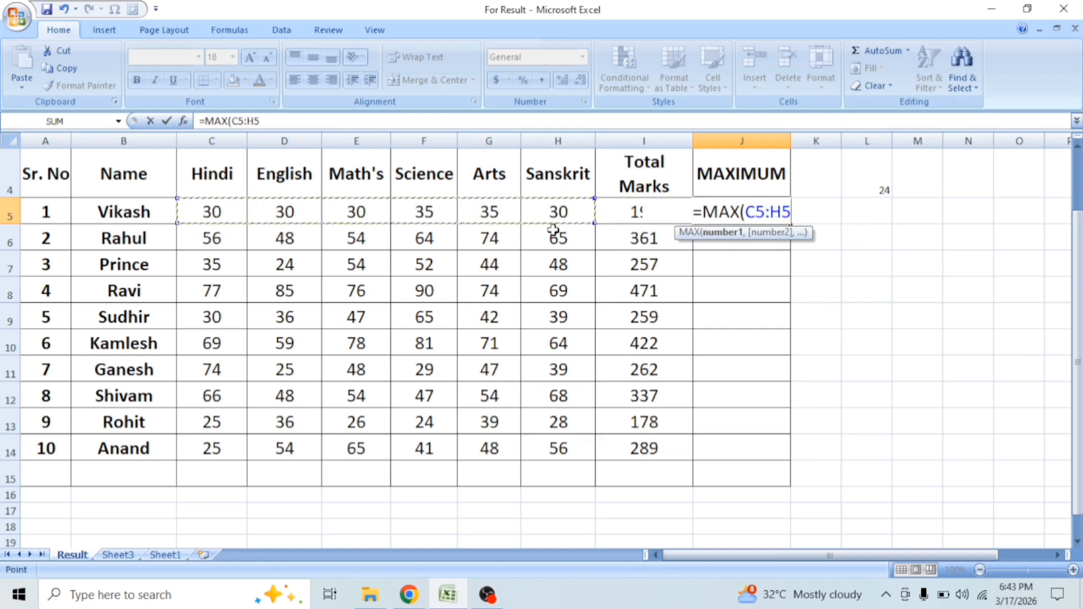
pyautogui.write(')')
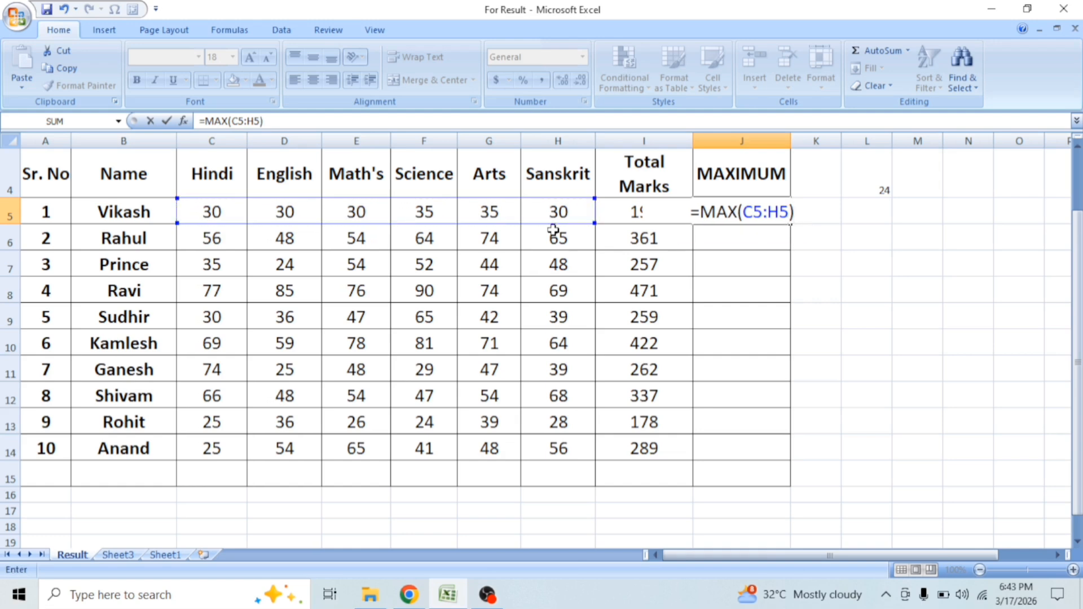
pyautogui.hotkey('ctrl', 'Return')
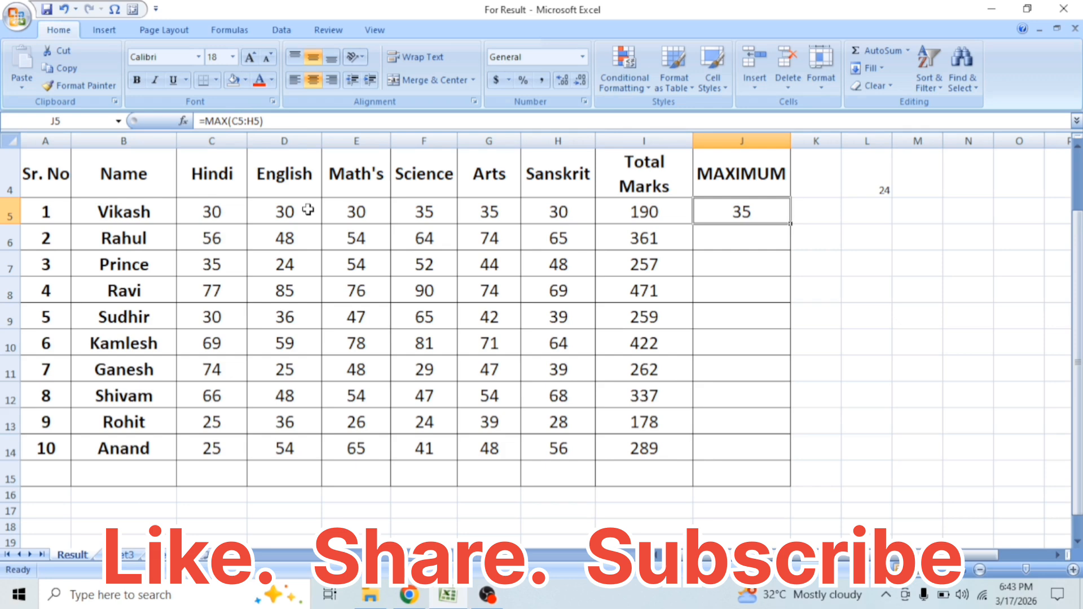
# Step: Check the range used in J5's maximum formula and fill it down through J14 for the remaining students
pyautogui.click(248, 120)
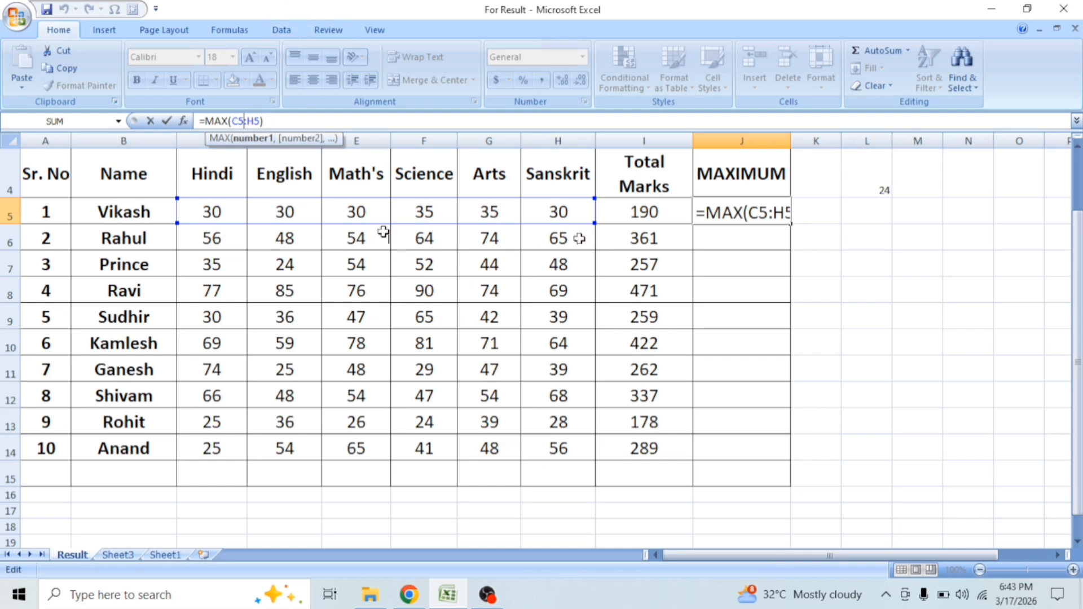
pyautogui.hotkey('ctrl', 'Return')
pyautogui.moveTo(794, 226); pyautogui.dragTo(795, 458)
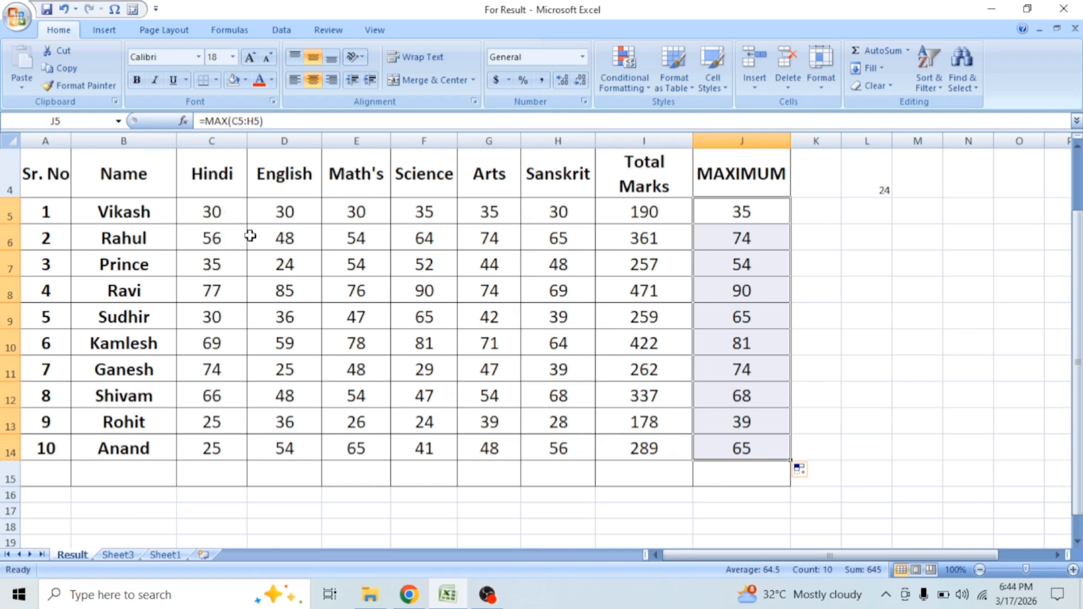
# Step: Find the highest mark across all students and subjects in L5 with the formula =MAX(C5:H14)
pyautogui.click(231, 213)
pyautogui.moveTo(230, 214); pyautogui.dragTo(559, 449)
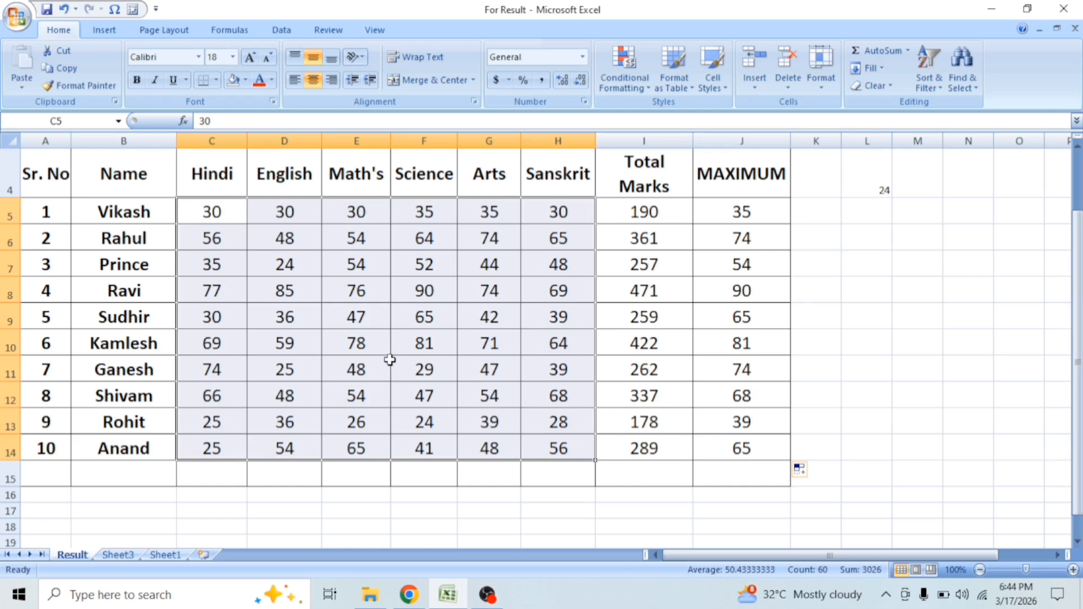
pyautogui.click(863, 215)
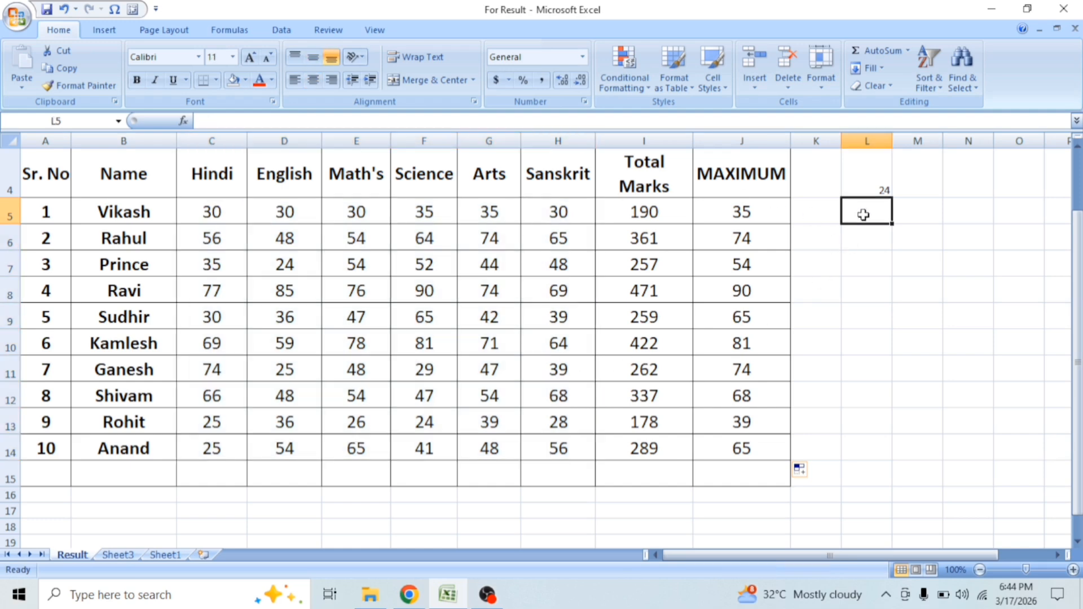
pyautogui.write('=MAX(')
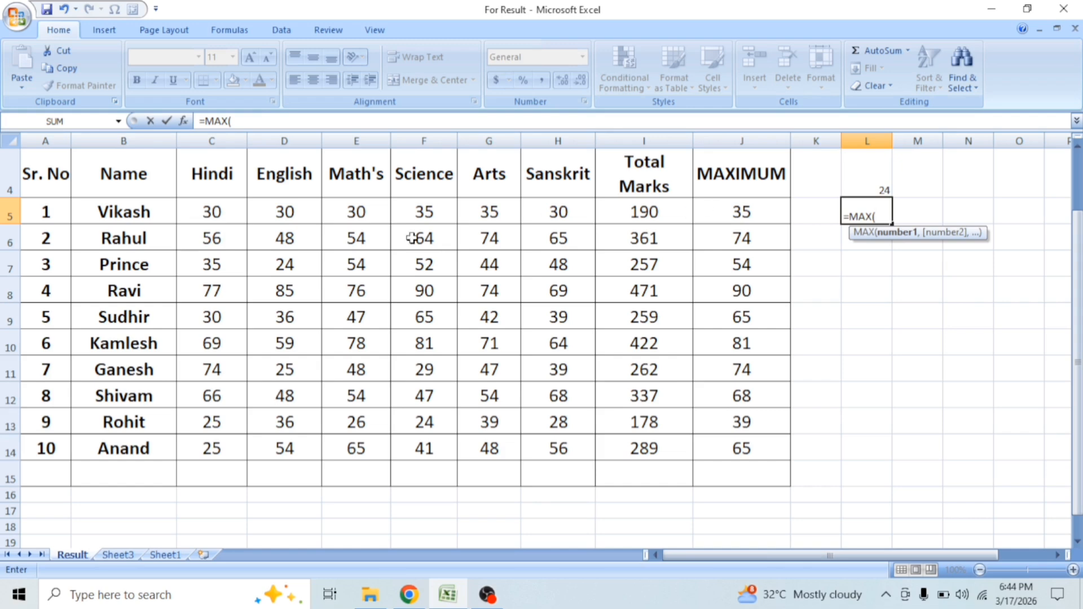
pyautogui.moveTo(213, 210); pyautogui.dragTo(590, 445)
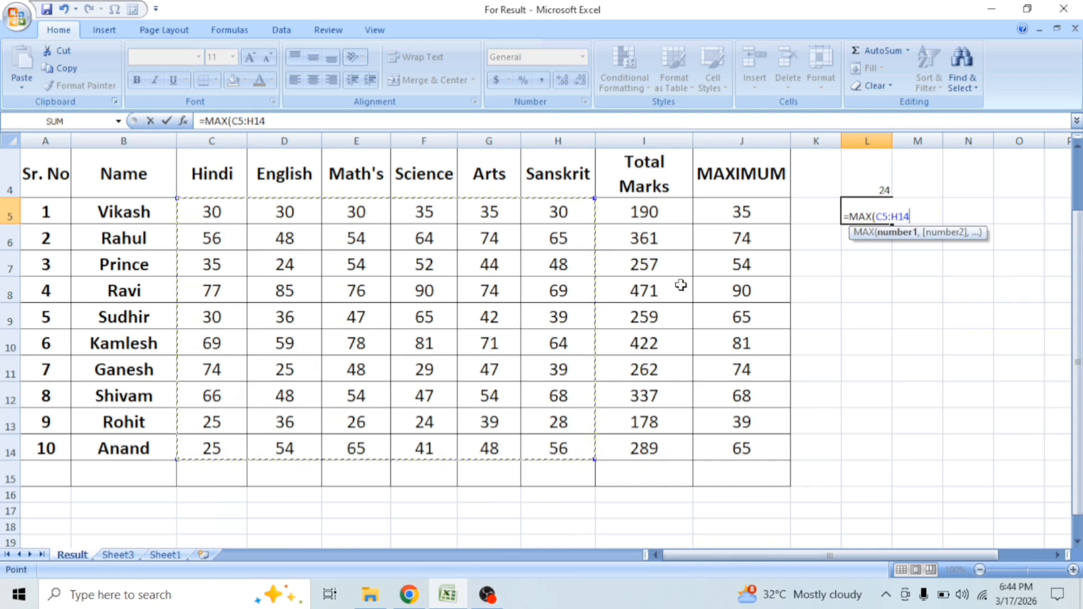
pyautogui.write(')')
pyautogui.press('Return')
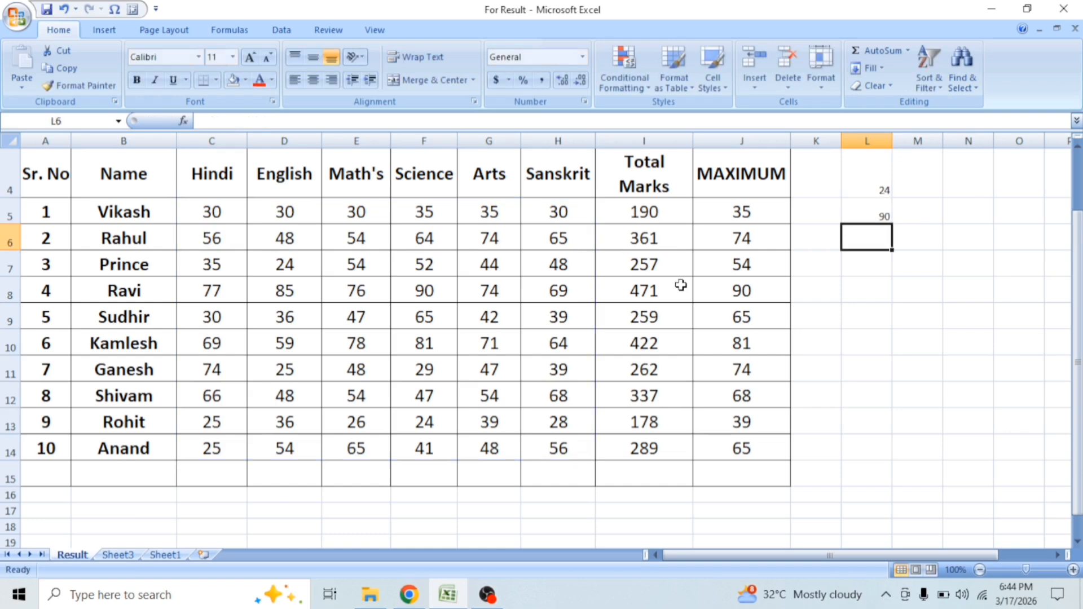
pyautogui.click(890, 207)
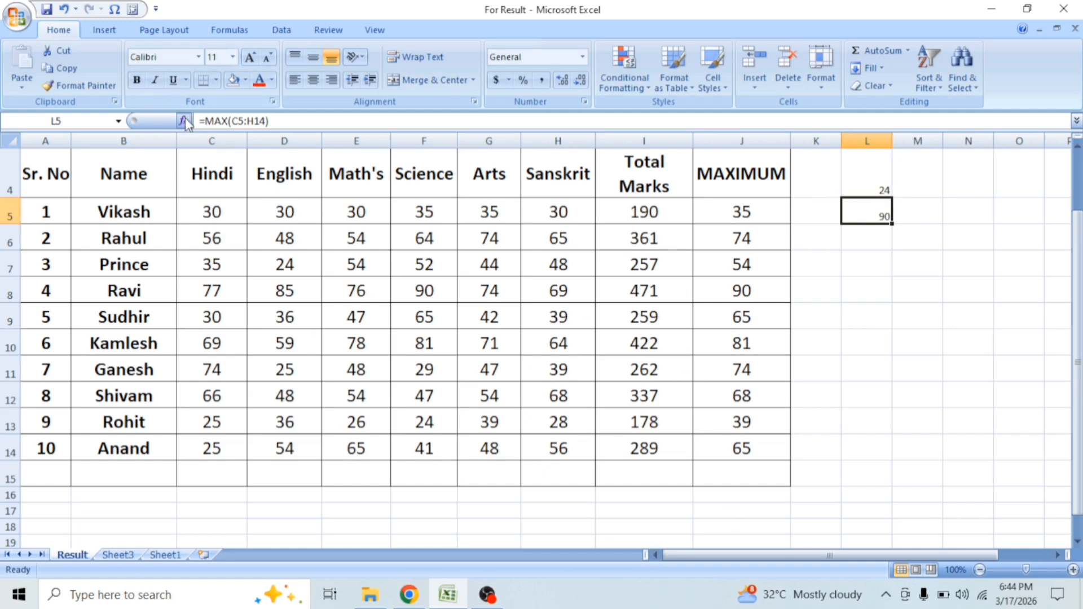
# Step: Find the highest Hindi mark in C15 using AutoSum's Max function and fill it across through I15
pyautogui.click(218, 470)
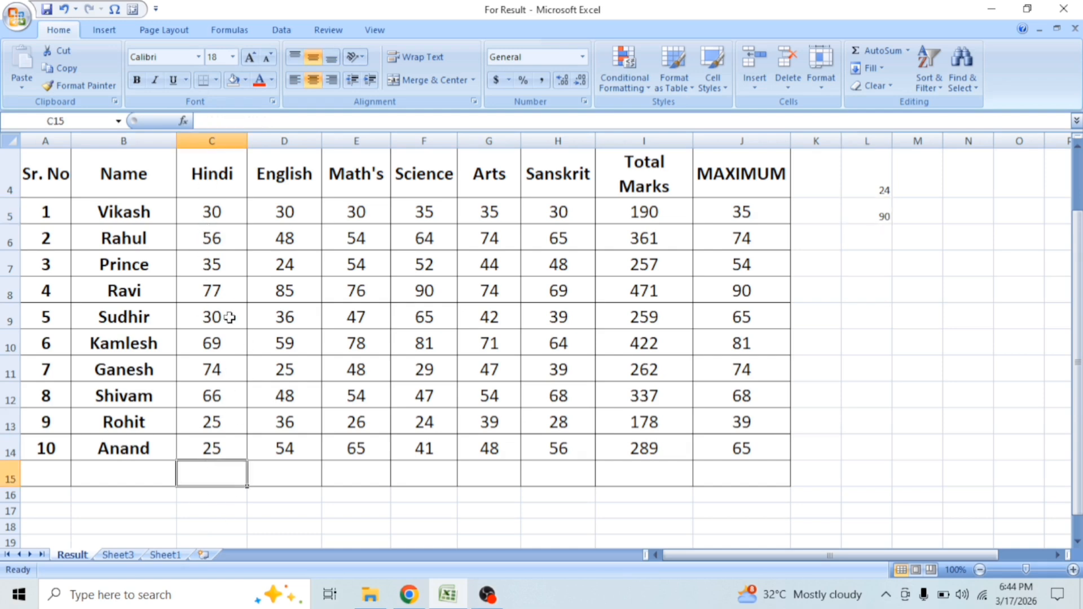
pyautogui.moveTo(218, 213); pyautogui.dragTo(224, 470)
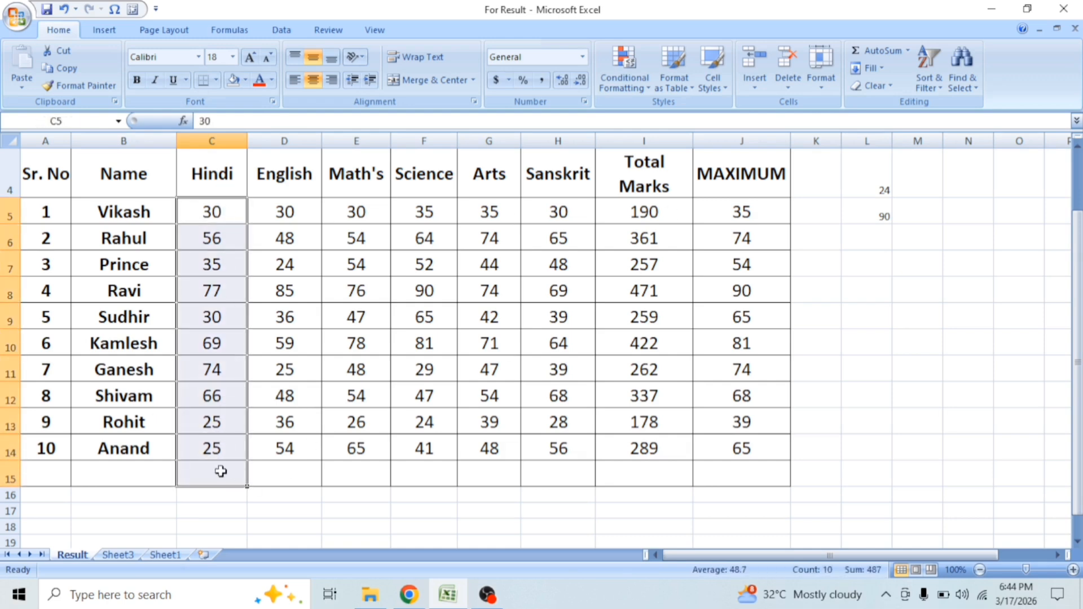
pyautogui.click(909, 50)
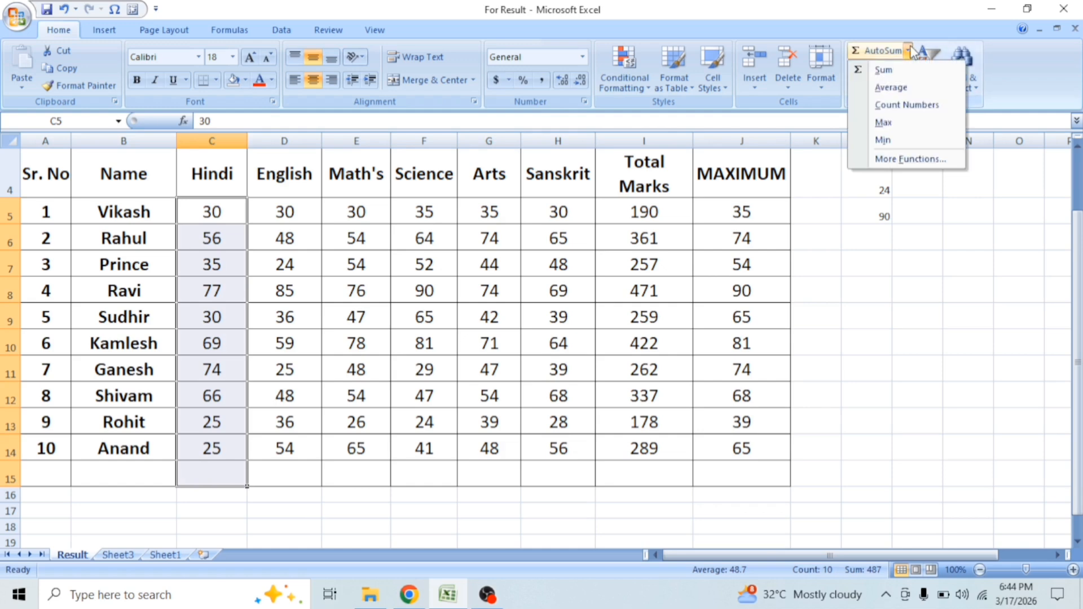
pyautogui.click(901, 130)
pyautogui.click(213, 479)
pyautogui.moveTo(246, 489); pyautogui.dragTo(692, 491)
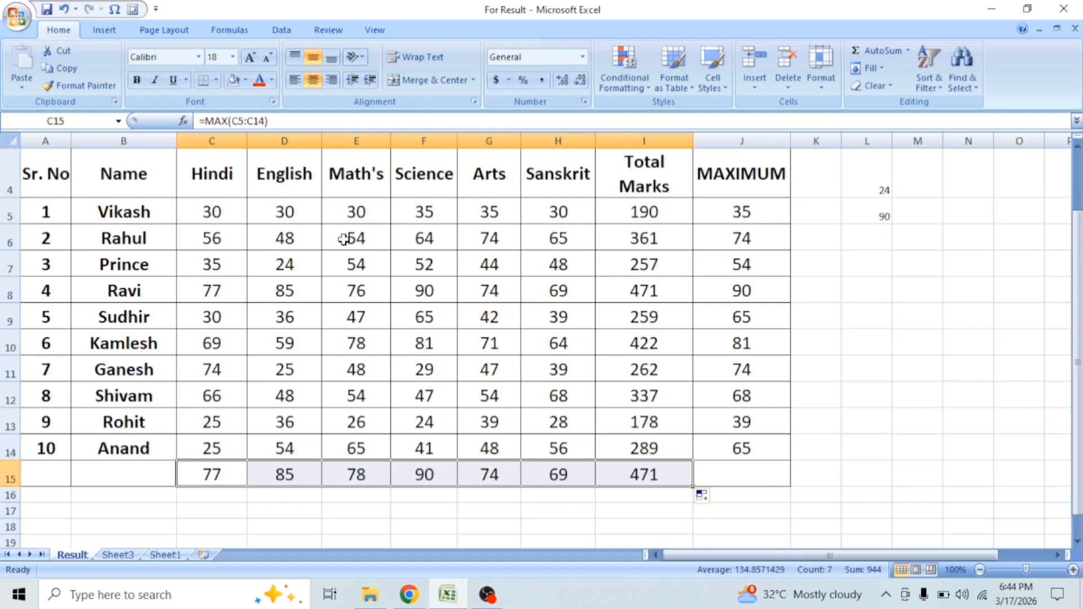
pyautogui.click(487, 594)
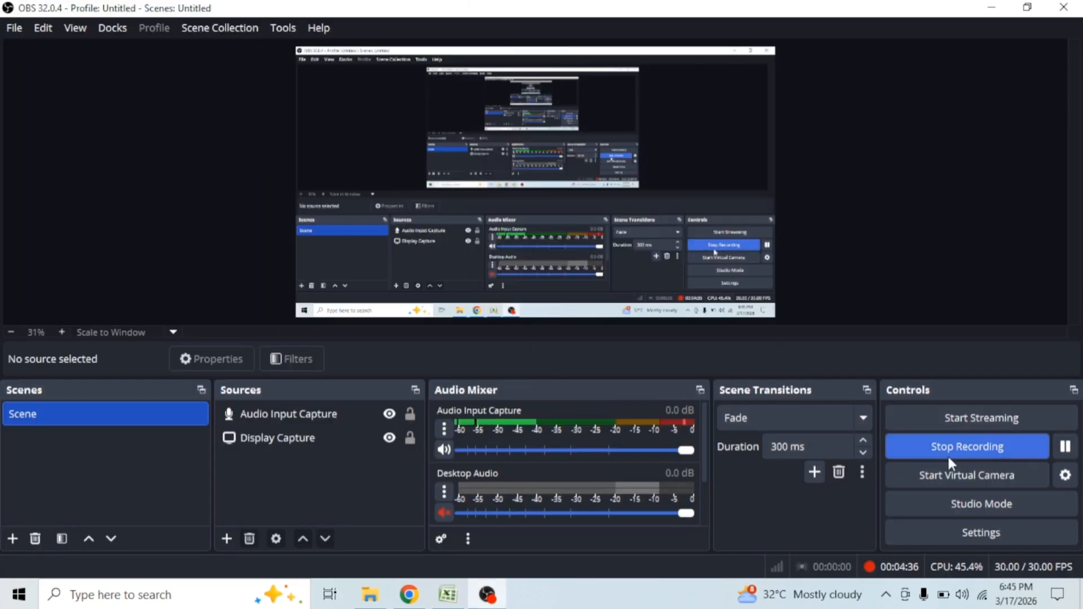
pyautogui.click(950, 451)
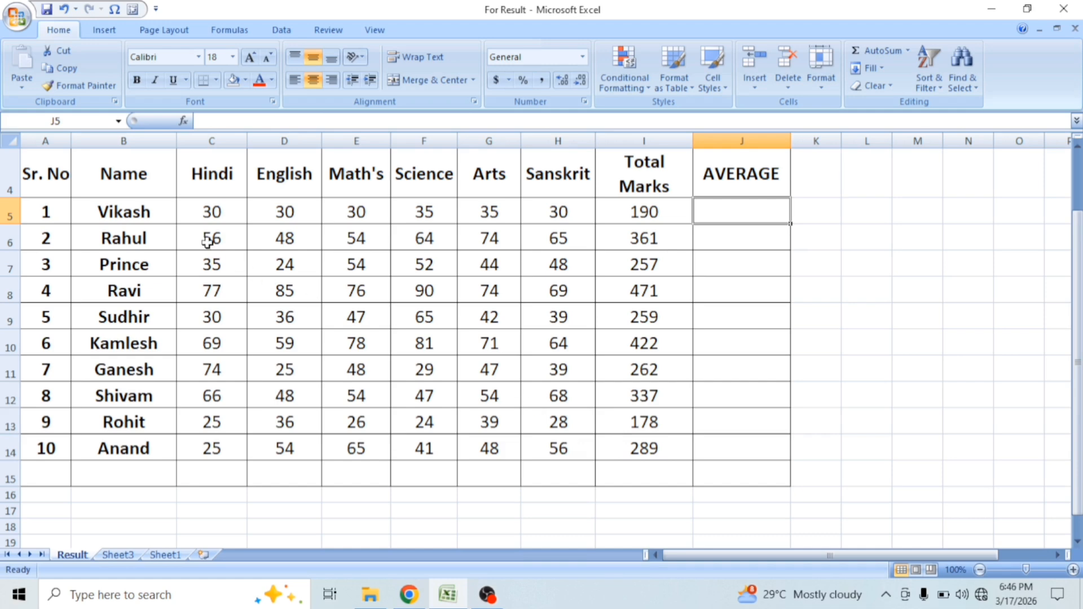
# Step: Calculate the first student's average mark in J5 with the formula =AVERAGE(C5:H5)
pyautogui.click(204, 214)
pyautogui.moveTo(203, 214); pyautogui.dragTo(535, 214)
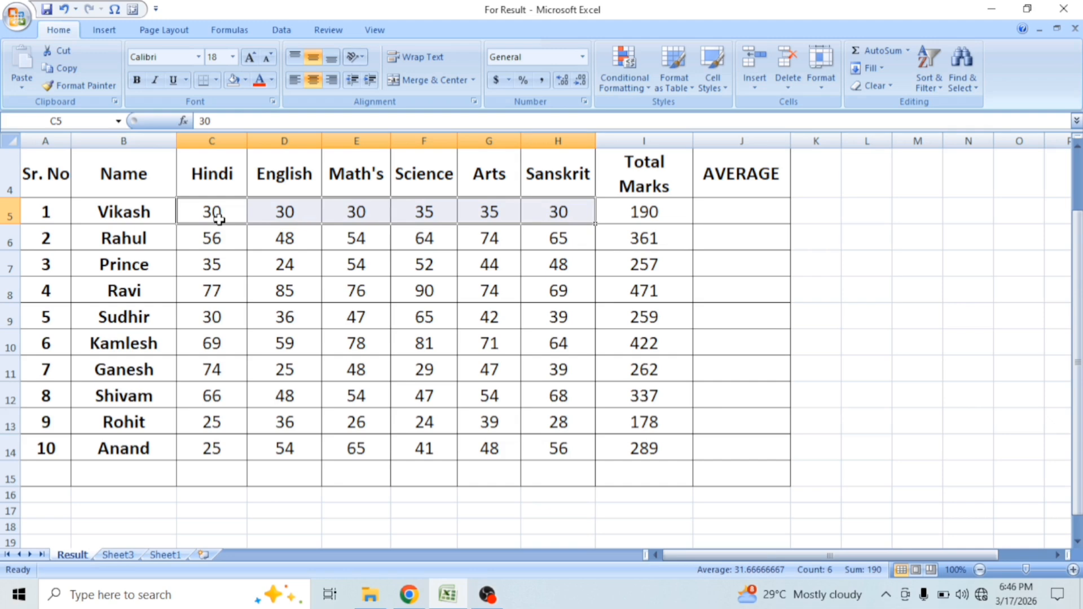
pyautogui.click(740, 211)
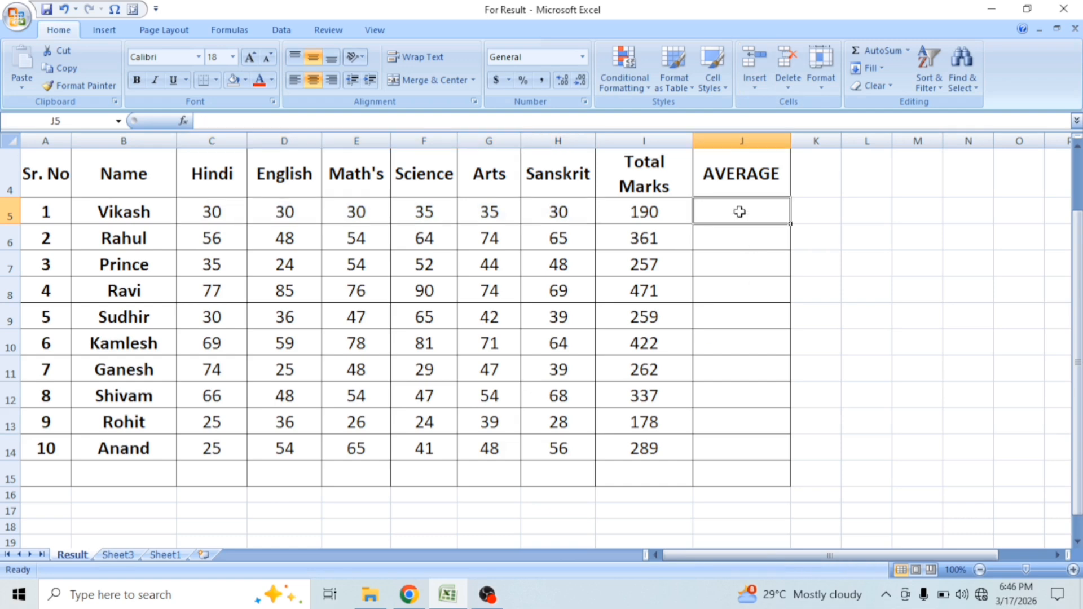
pyautogui.write('=')
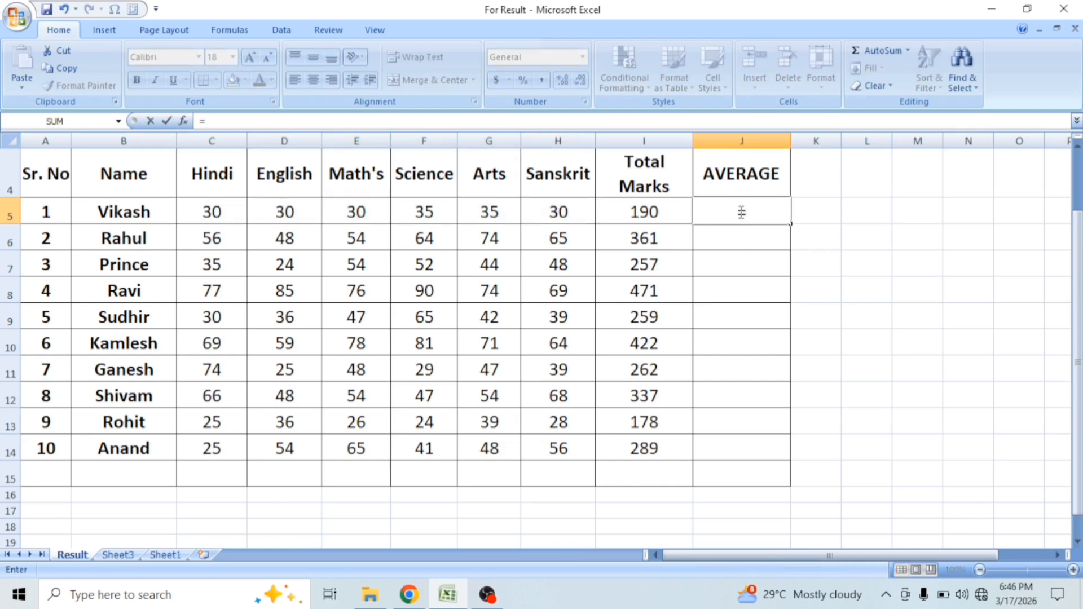
pyautogui.write('AVE')
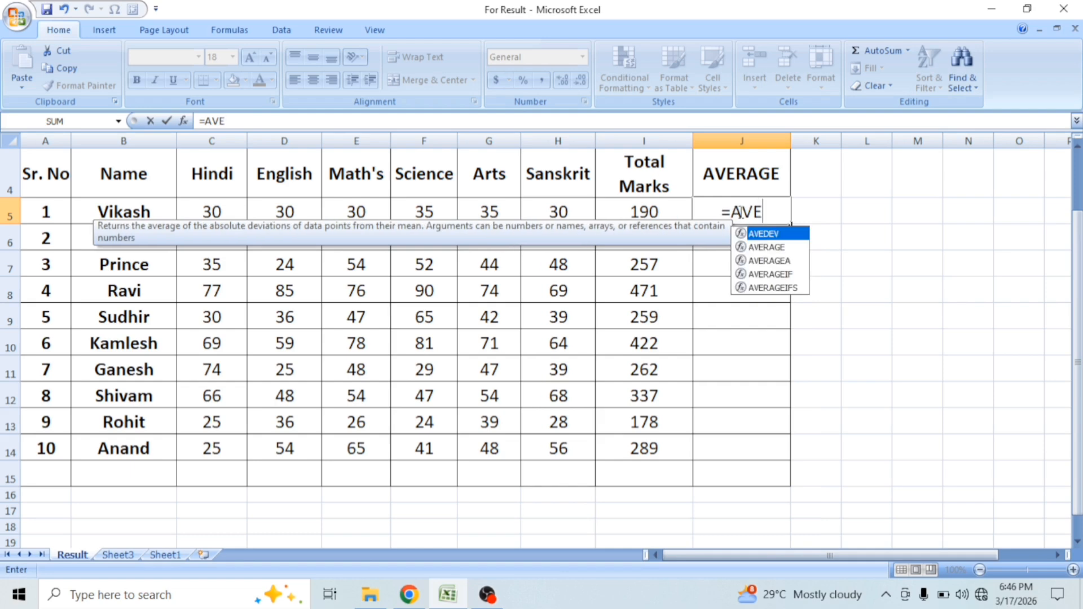
pyautogui.click(769, 253)
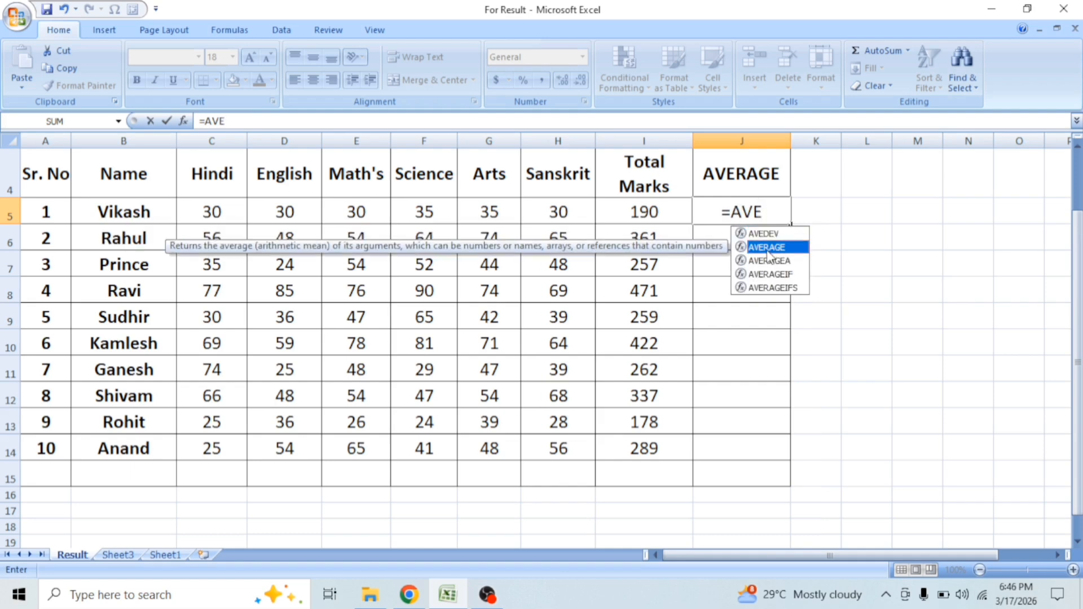
pyautogui.doubleClick(767, 248)
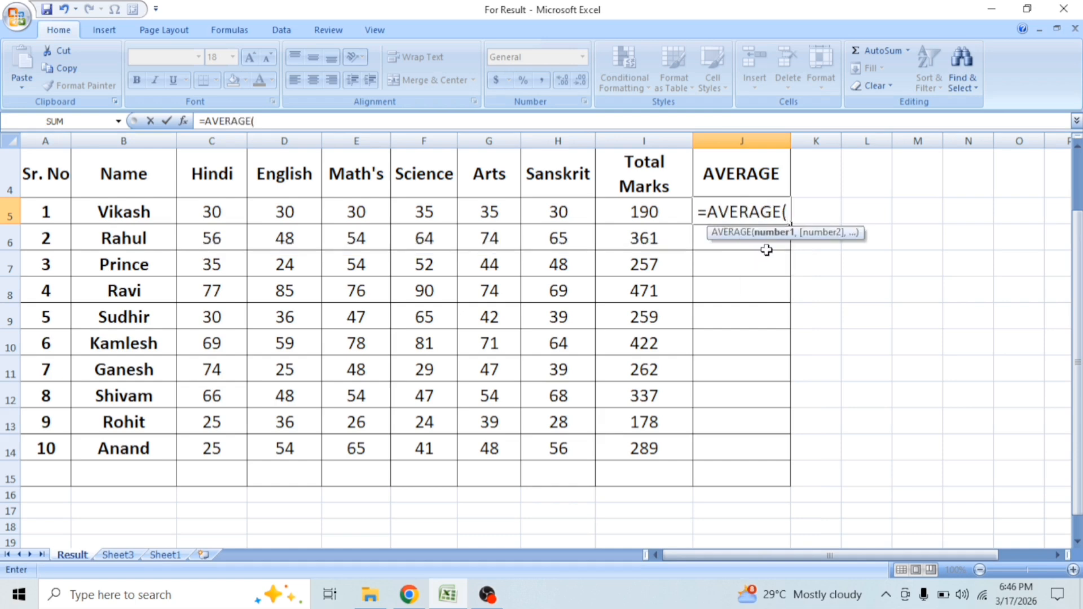
pyautogui.moveTo(181, 213); pyautogui.dragTo(558, 216)
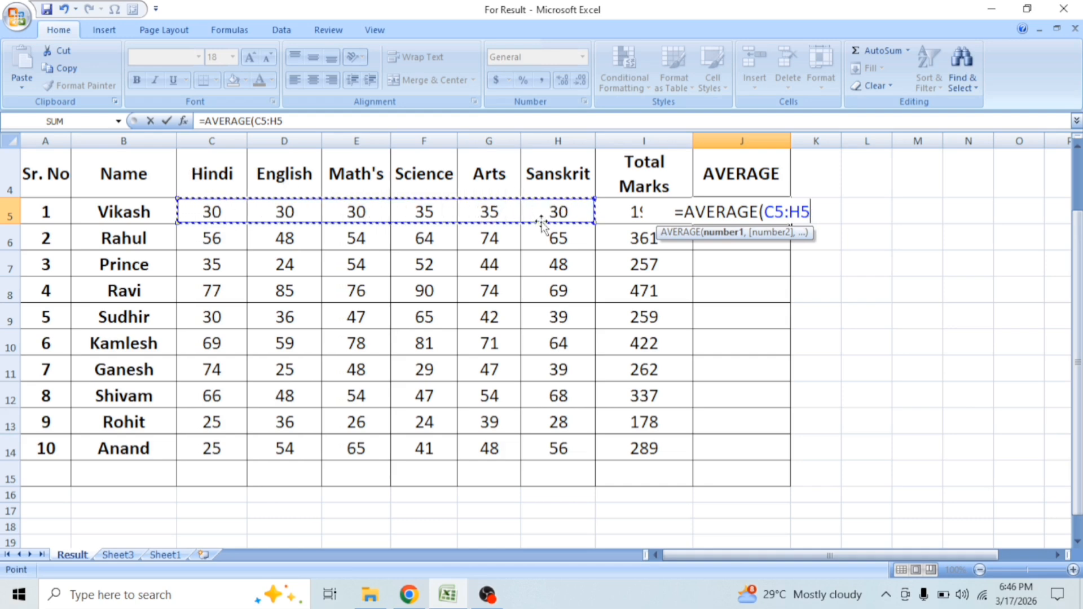
pyautogui.write(')')
pyautogui.press('Return')
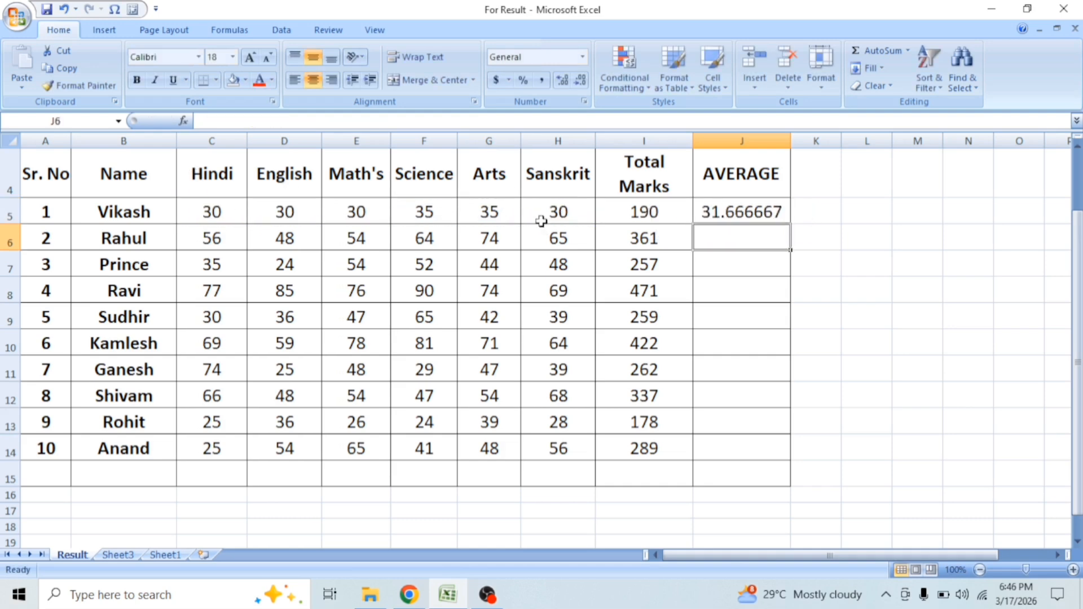
# Step: Reduce the average in J5 to two decimal places and fill it down through J14 for the remaining students
pyautogui.click(759, 219)
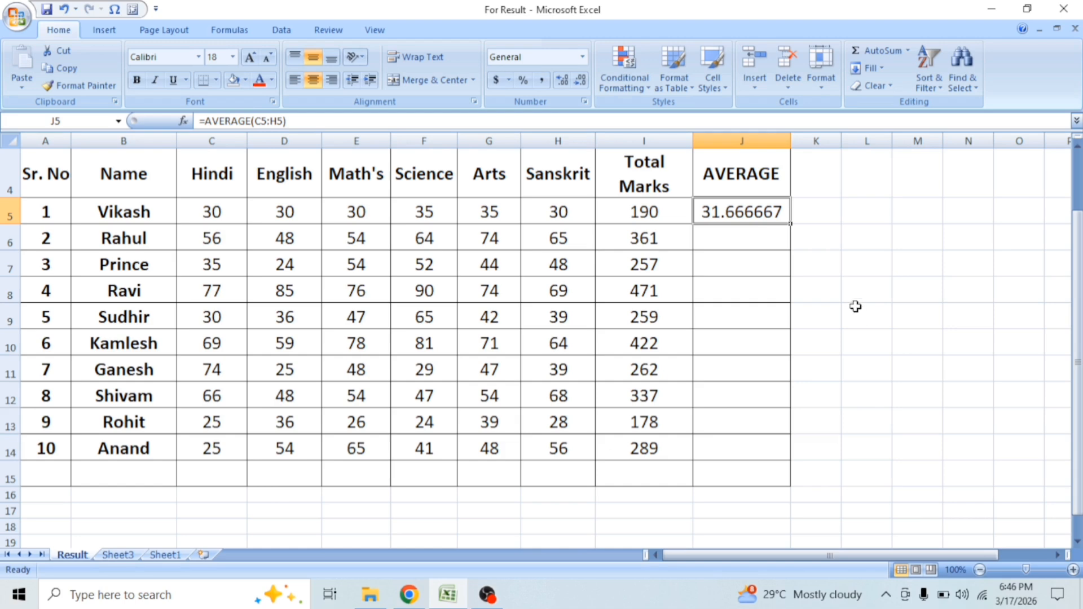
pyautogui.click(575, 84)
pyautogui.click(575, 84)
pyautogui.click(575, 84)
pyautogui.click(574, 83)
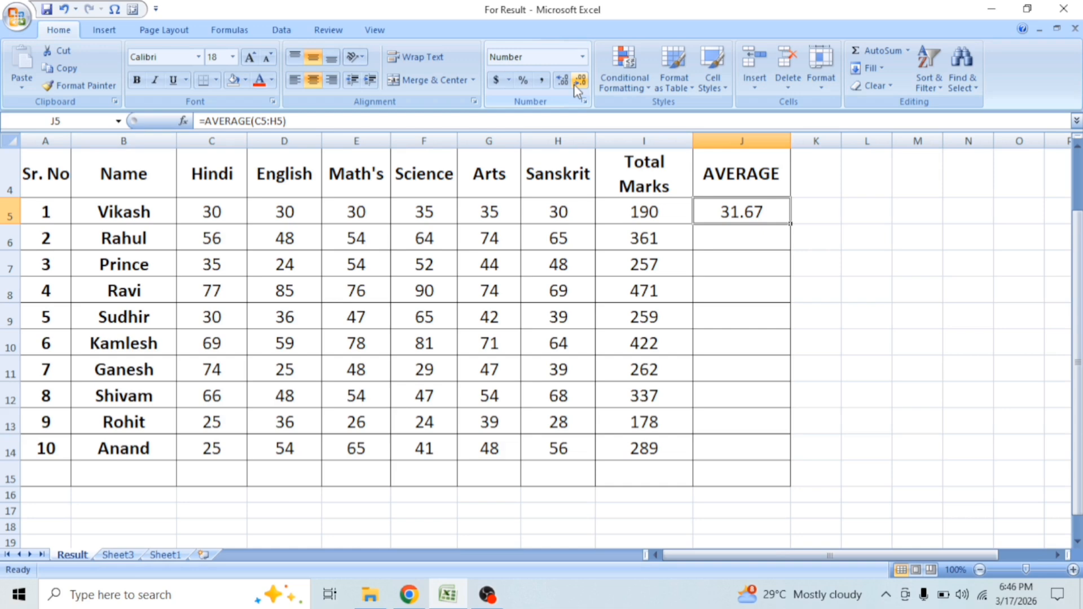
pyautogui.doubleClick(792, 227)
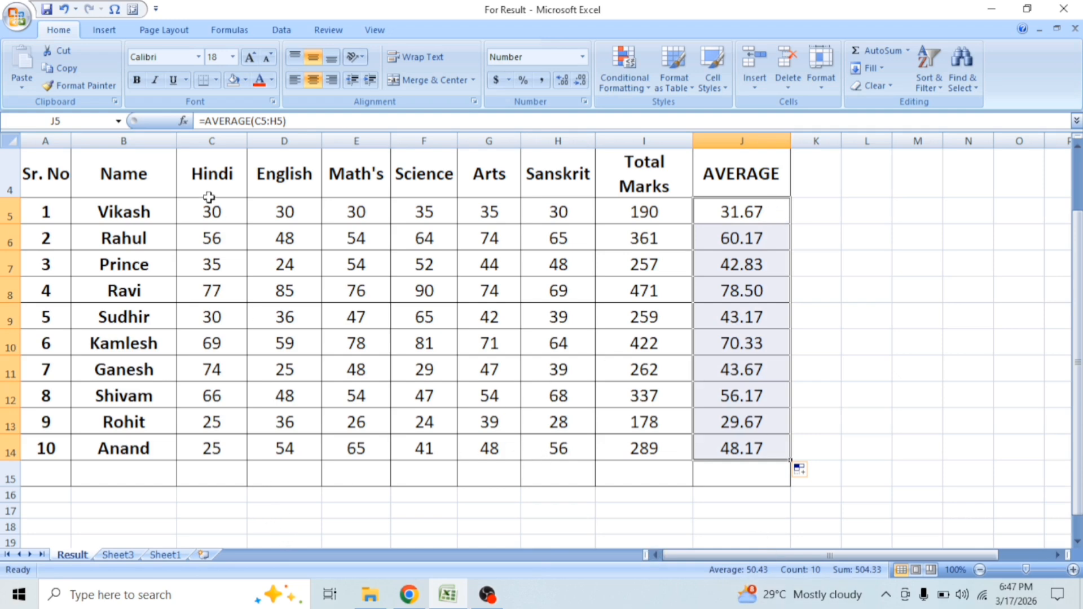
# Step: Calculate the Hindi average in C15 with AutoSum's Average function and fill it across through H15
pyautogui.click(195, 480)
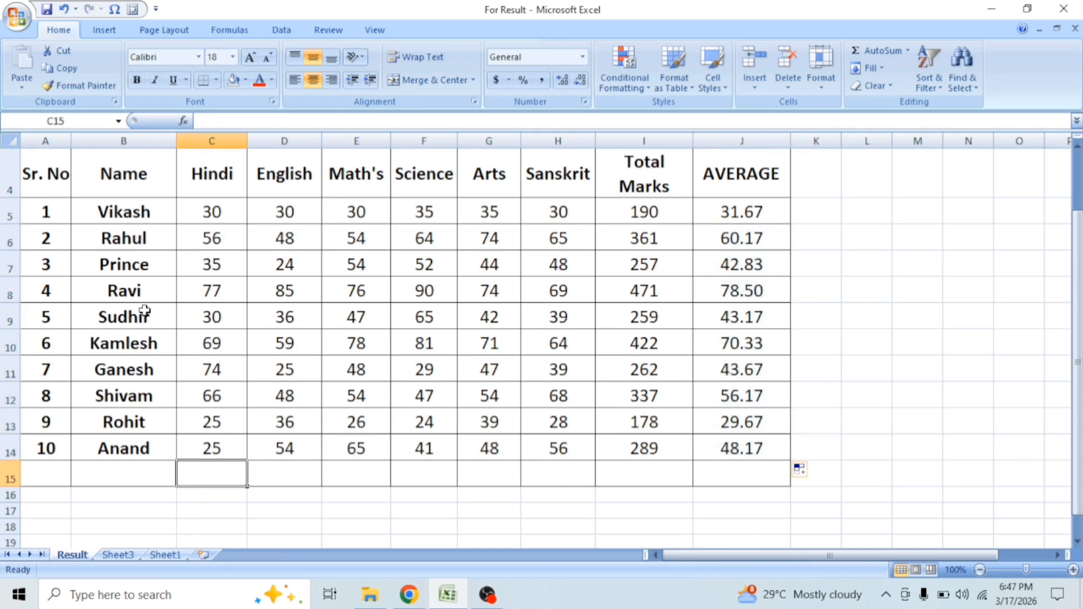
pyautogui.click(214, 213)
pyautogui.click(214, 475)
pyautogui.moveTo(212, 208); pyautogui.dragTo(218, 480)
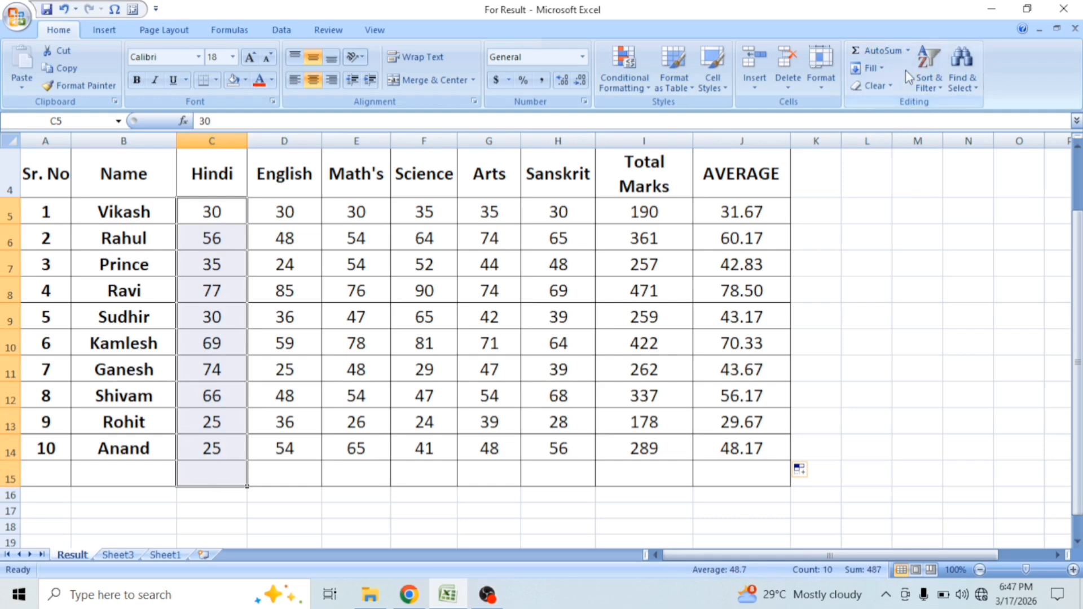
pyautogui.click(908, 51)
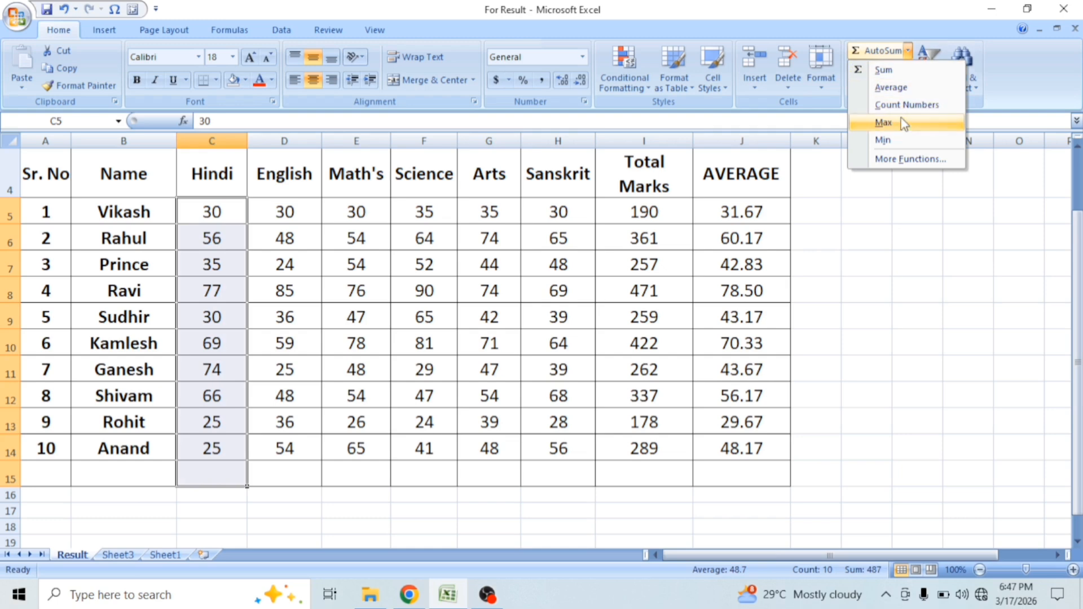
pyautogui.click(903, 88)
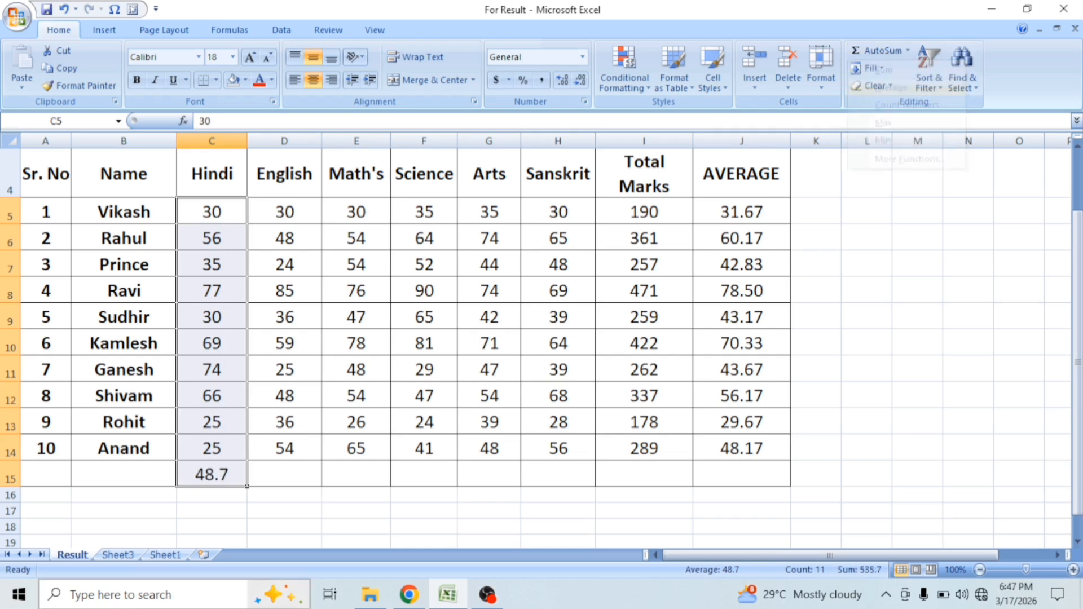
pyautogui.click(219, 476)
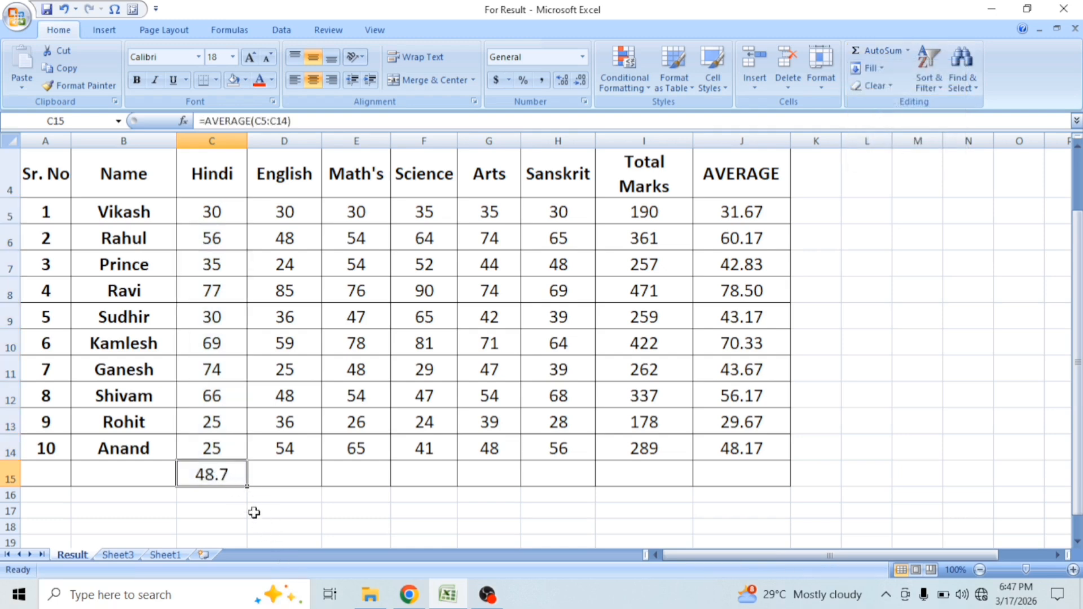
pyautogui.moveTo(247, 486); pyautogui.dragTo(592, 496)
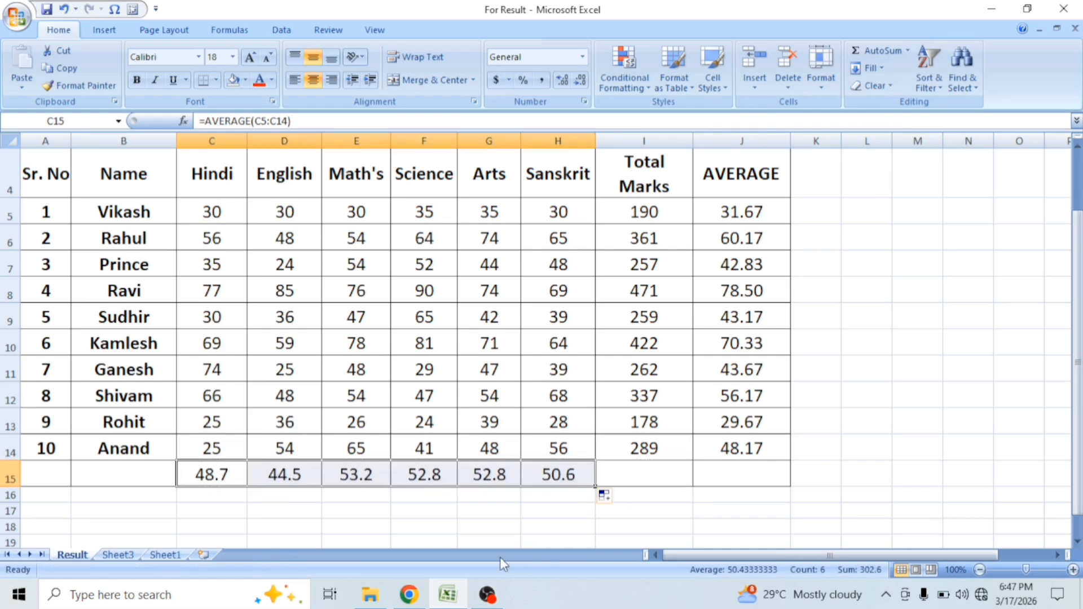
# Step: Calculate the overall average of all students' marks in L7 with the formula =AVERAGE(C5:H14)
pyautogui.moveTo(189, 215); pyautogui.dragTo(238, 531)
pyautogui.moveTo(214, 212); pyautogui.dragTo(588, 215)
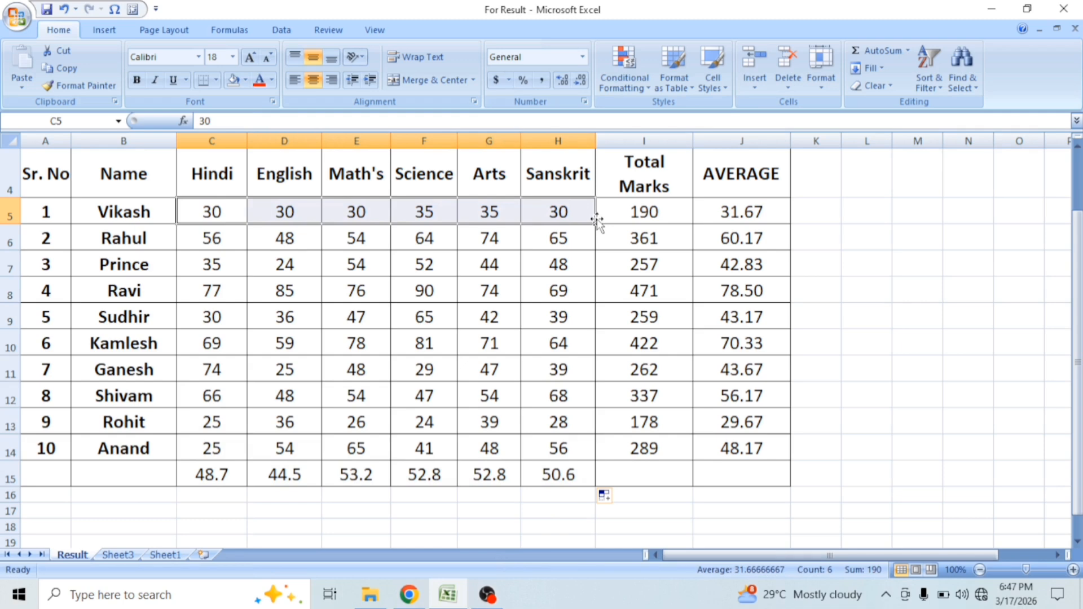
pyautogui.click(212, 217)
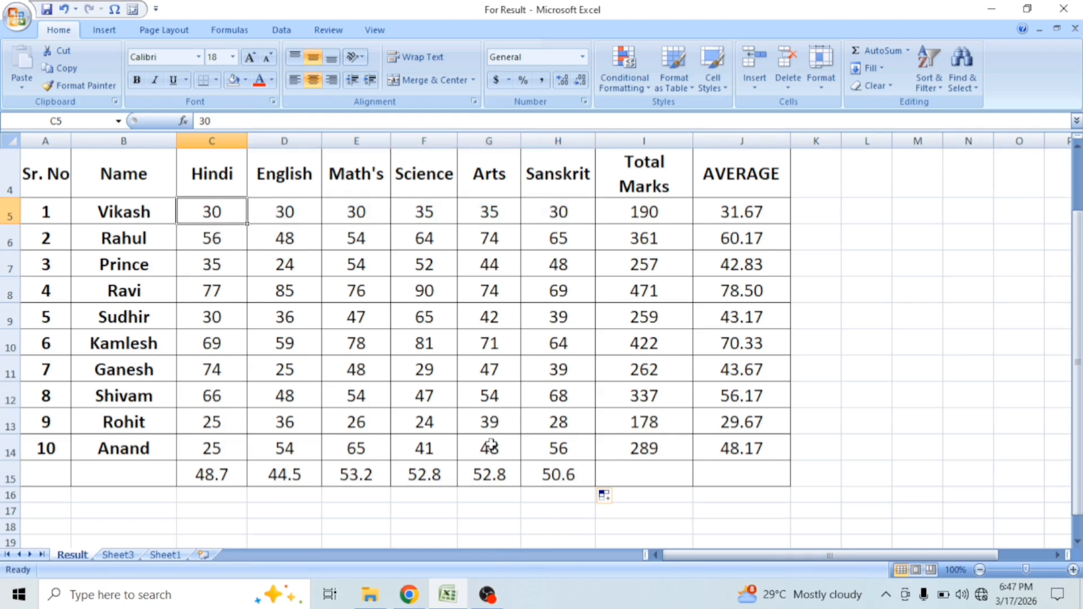
pyautogui.click(544, 449)
pyautogui.moveTo(213, 211); pyautogui.dragTo(540, 454)
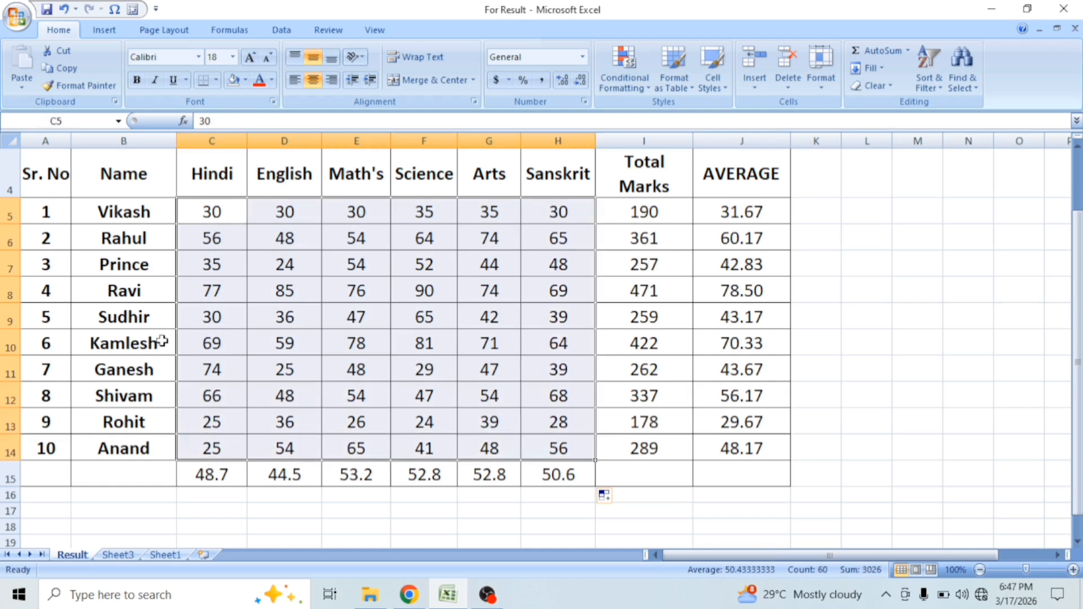
pyautogui.click(859, 265)
pyautogui.write('=')
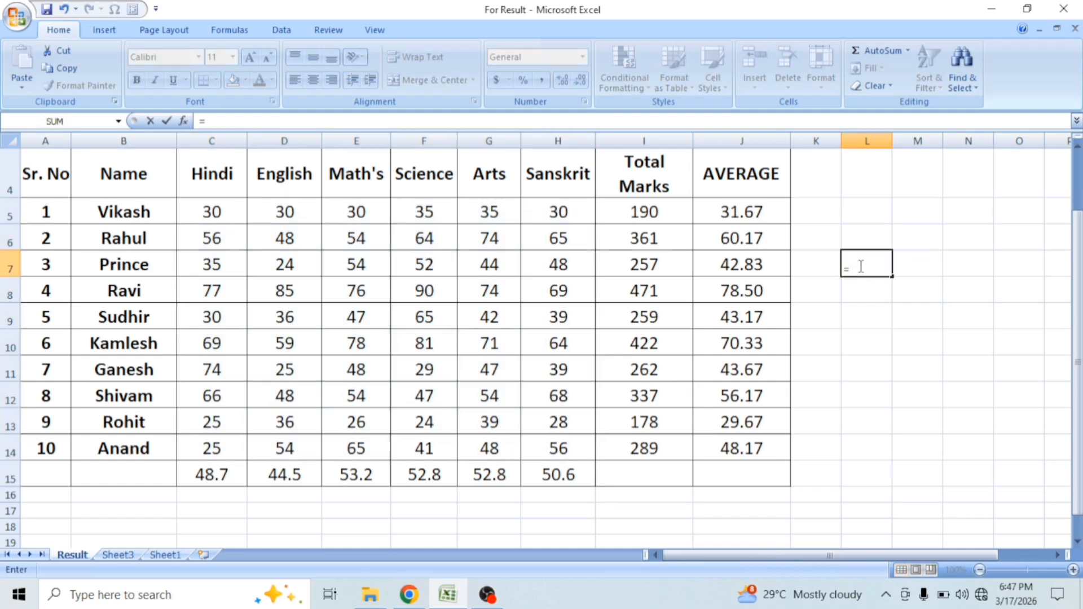
pyautogui.write('AV')
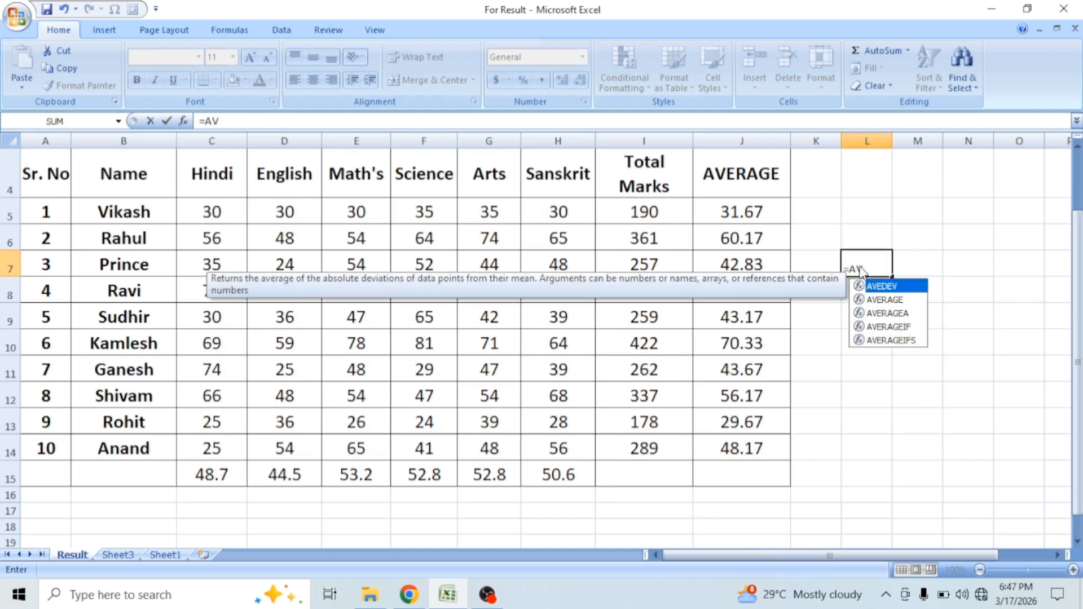
pyautogui.click(884, 300)
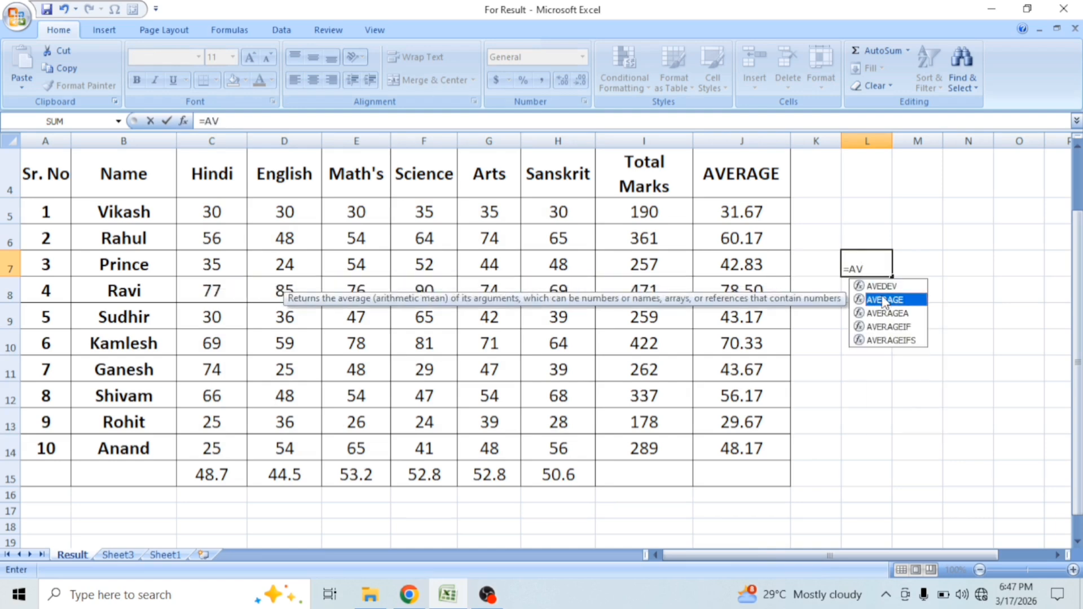
pyautogui.doubleClick(885, 300)
pyautogui.moveTo(213, 212); pyautogui.dragTo(546, 428)
pyautogui.moveTo(189, 223); pyautogui.dragTo(563, 450)
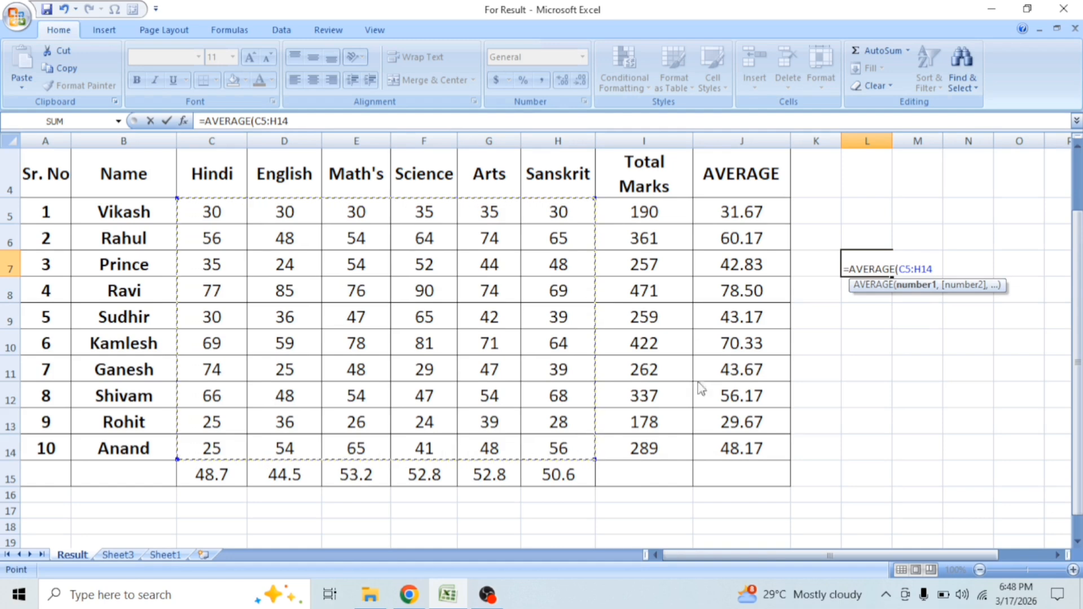
pyautogui.write(')')
pyautogui.press('Return')
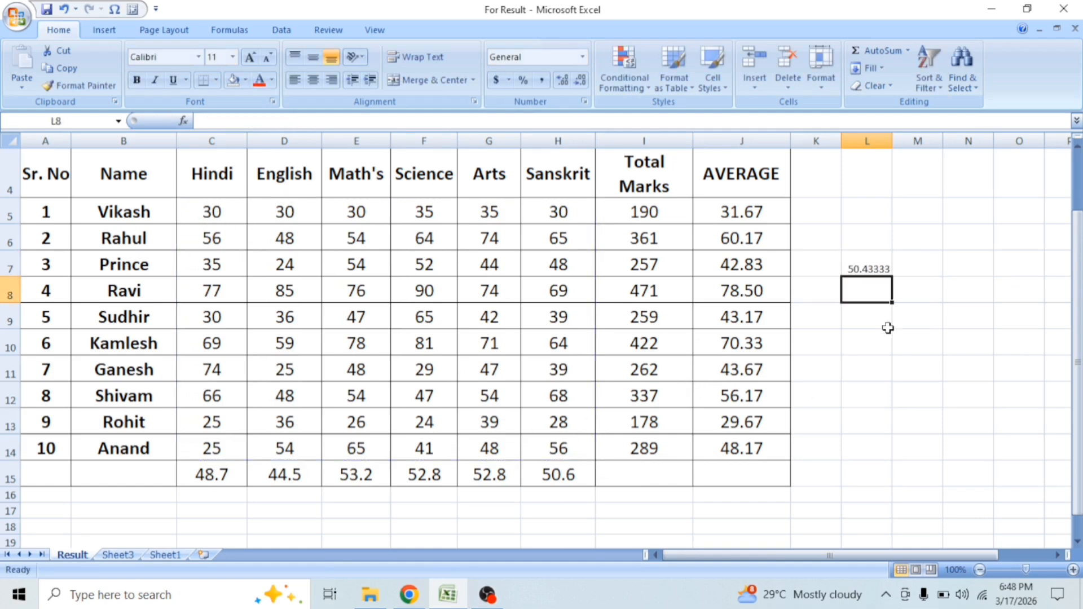
pyautogui.click(874, 266)
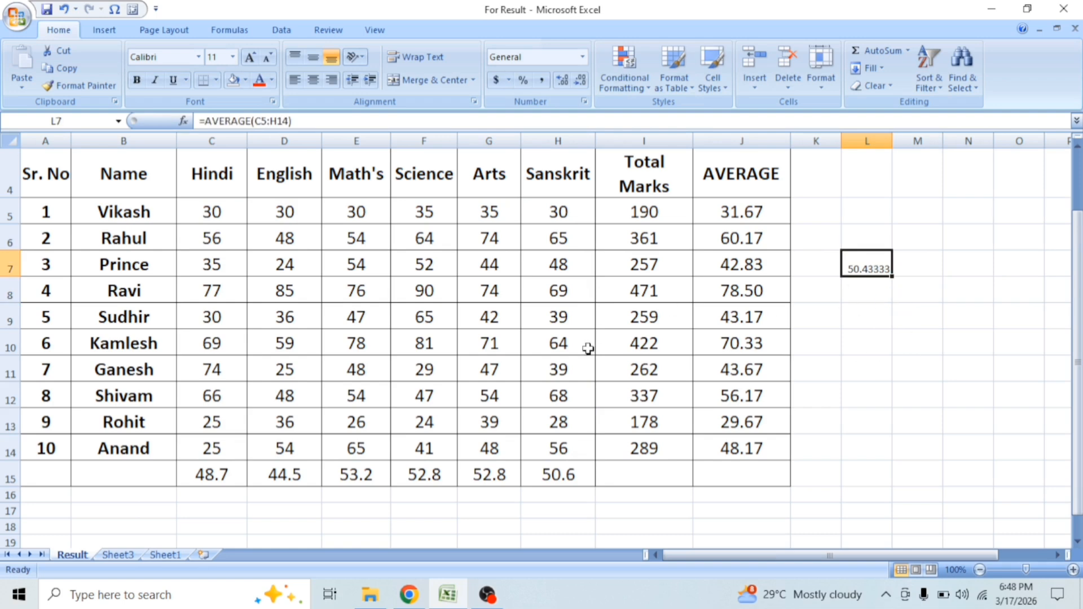
# Step: Clear the averages from L7, J5:J15 and C15:H15
pyautogui.press('Delete')
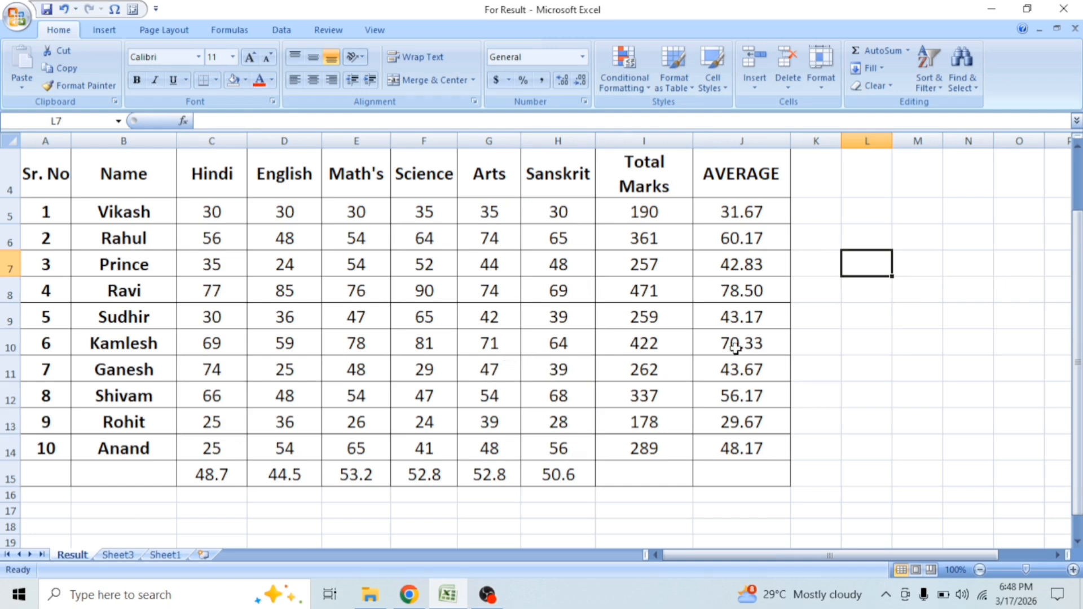
pyautogui.moveTo(744, 218); pyautogui.dragTo(743, 464)
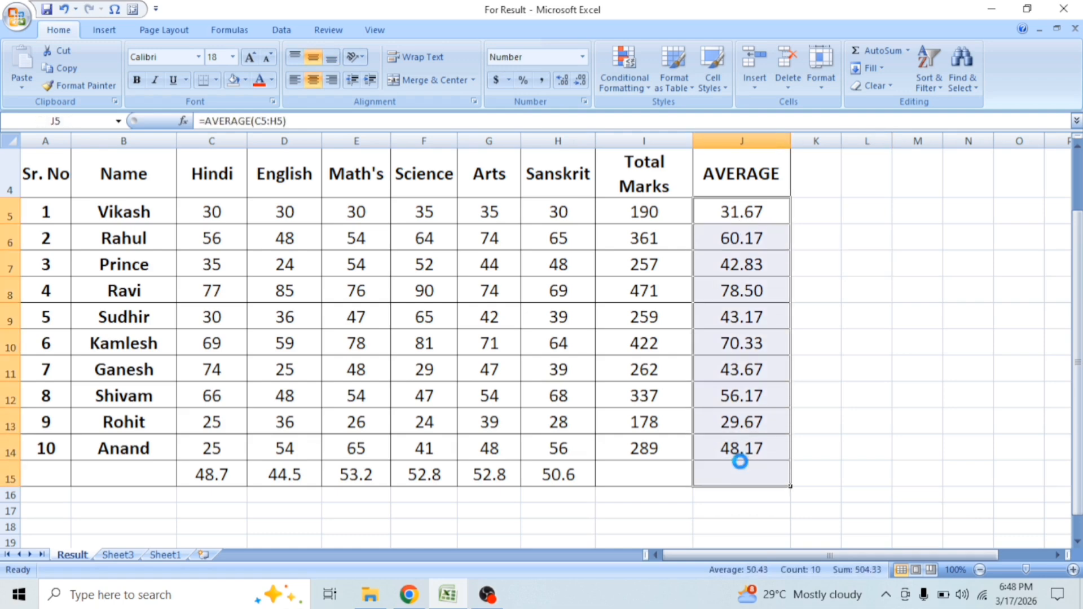
pyautogui.press('Delete')
pyautogui.moveTo(209, 474); pyautogui.dragTo(586, 477)
pyautogui.press('Delete')
pyautogui.click(592, 474)
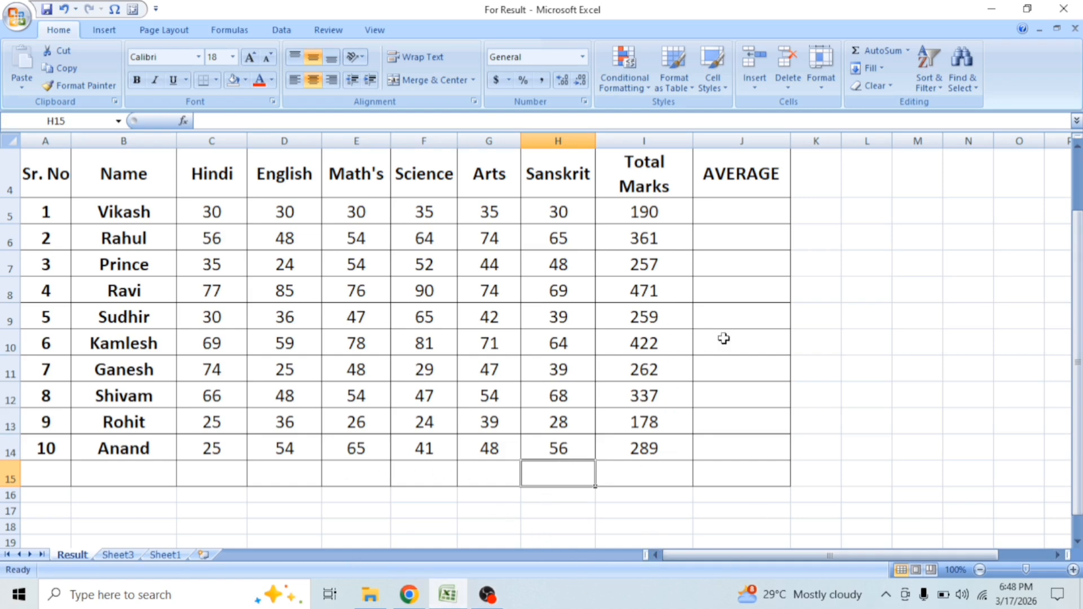
# Step: Subtract the first student's total marks from the second student's in J6 with the formula =I6-I5
pyautogui.click(653, 208)
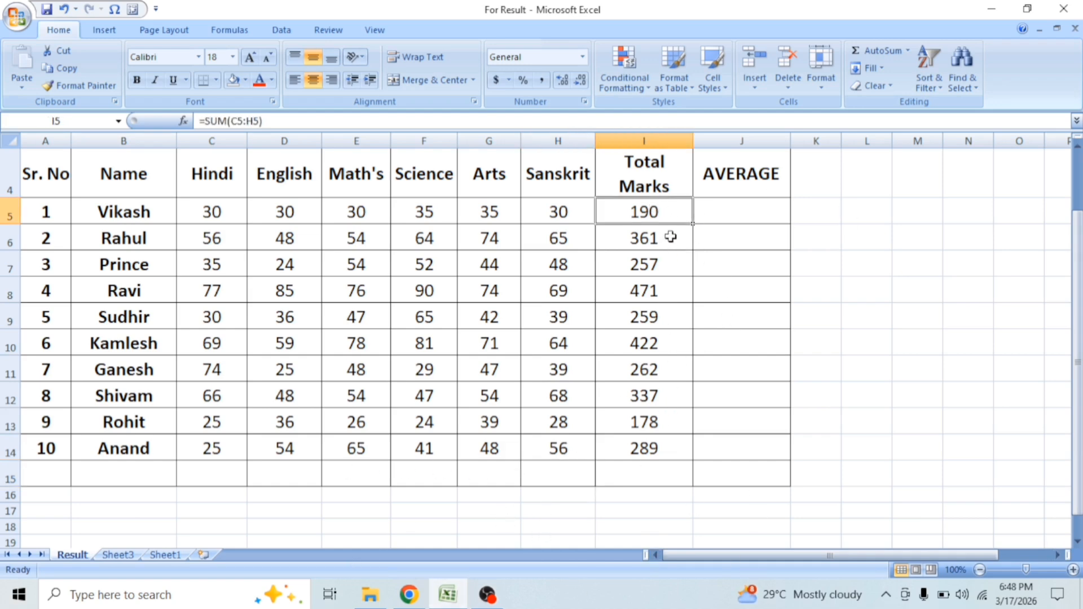
pyautogui.click(648, 237)
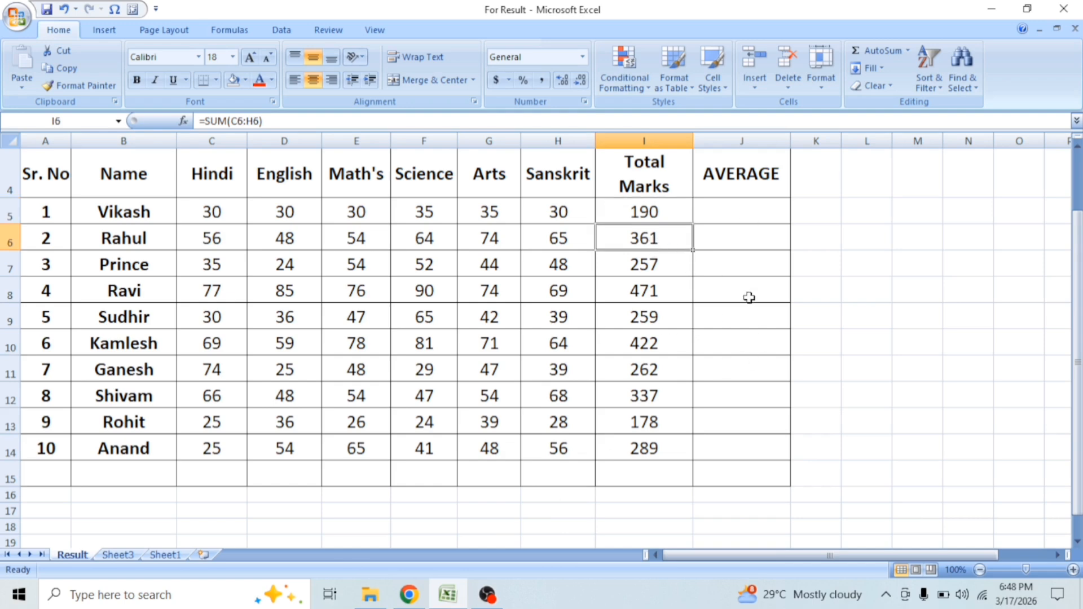
pyautogui.click(727, 234)
pyautogui.write('=')
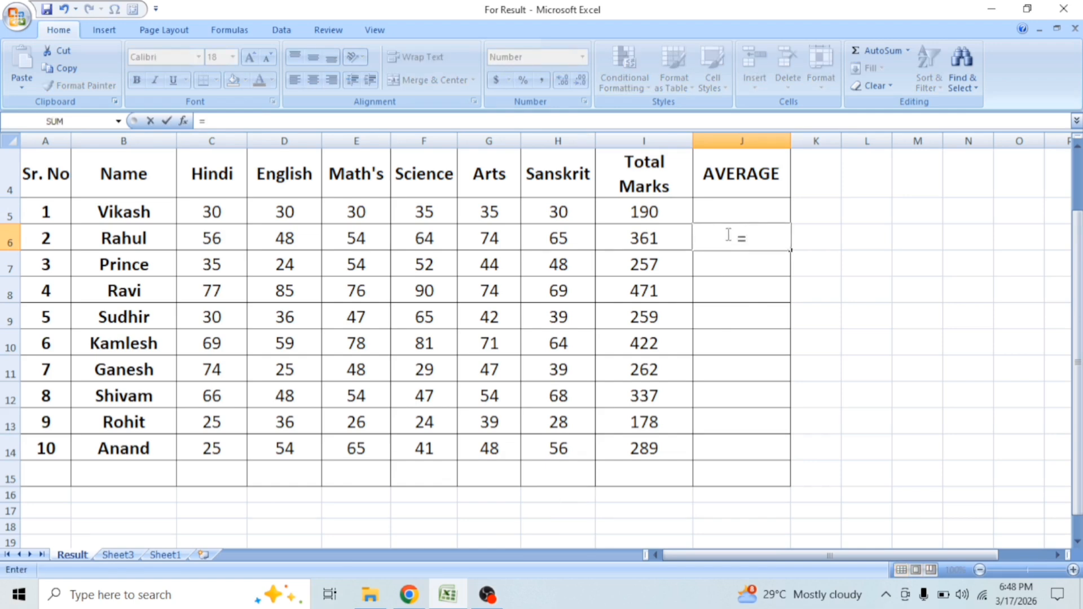
pyautogui.click(633, 233)
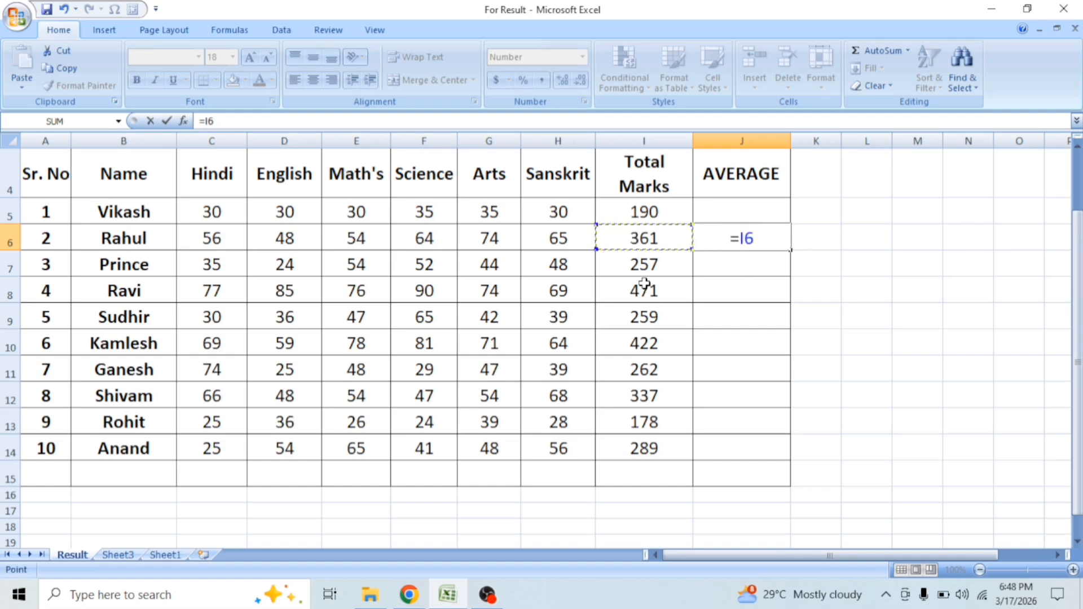
pyautogui.write('-')
pyautogui.click(640, 212)
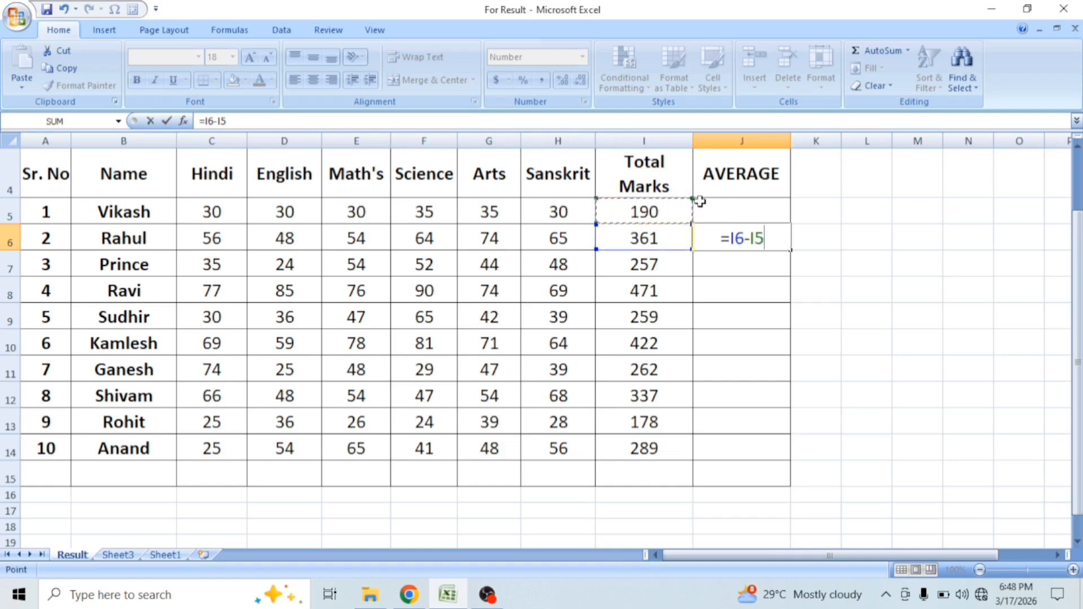
pyautogui.press('Return')
pyautogui.click(649, 244)
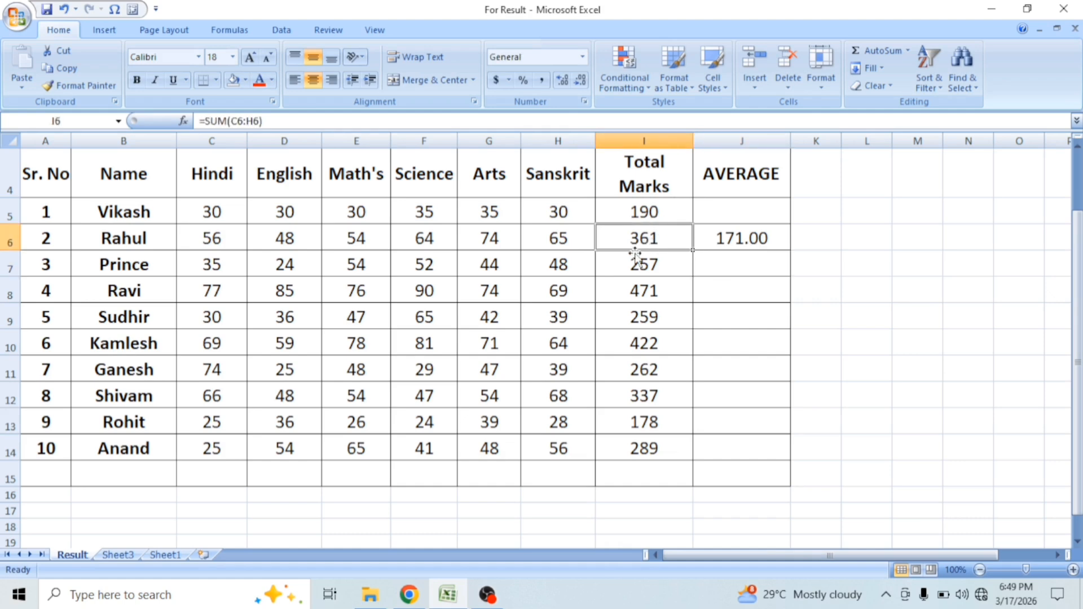
pyautogui.click(658, 211)
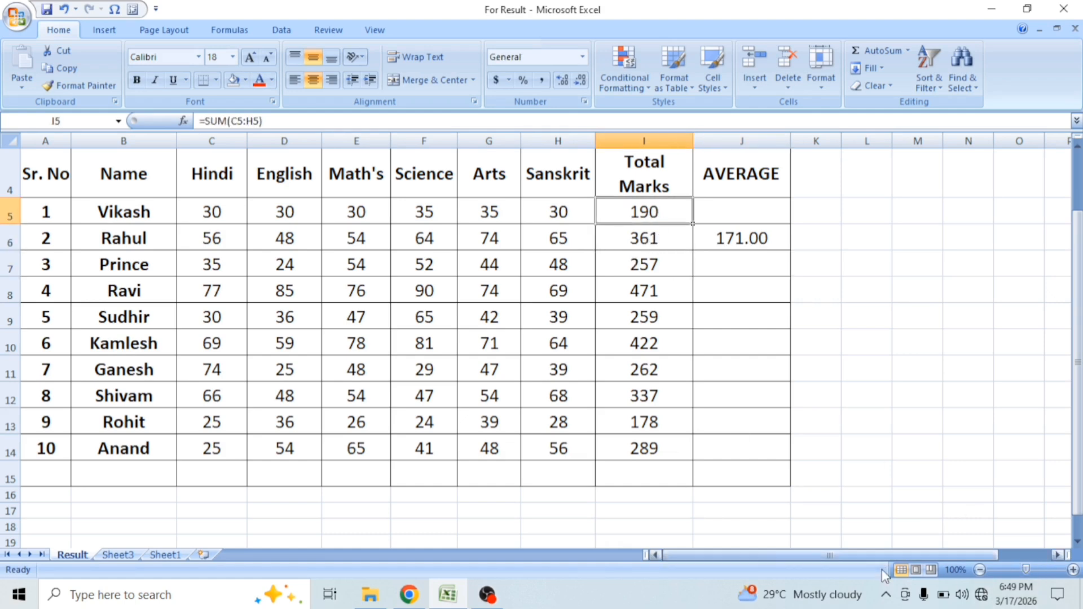
pyautogui.click(824, 319)
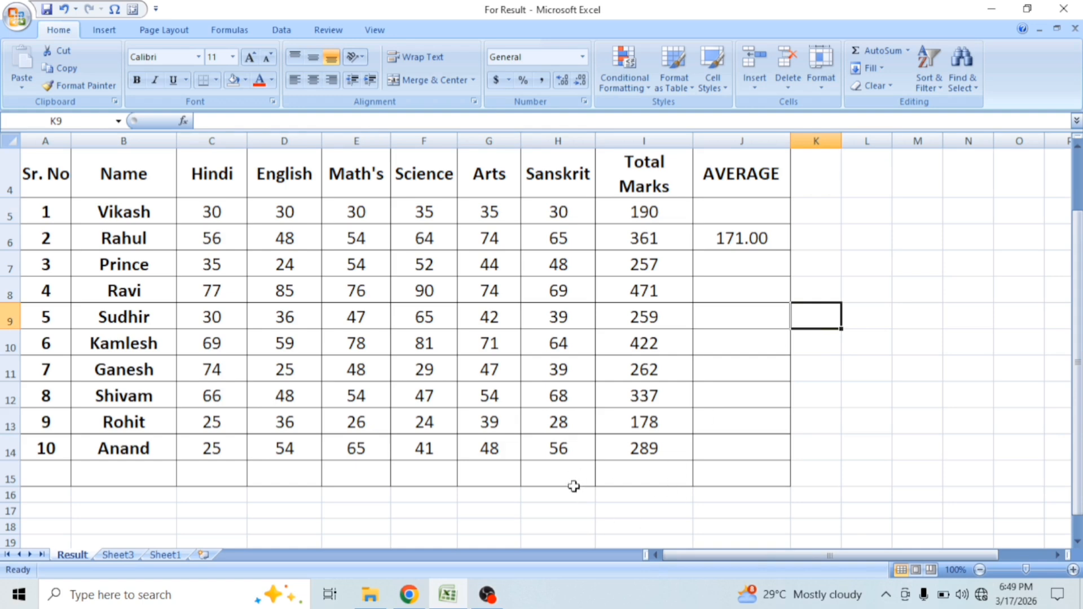
# Step: Enter 500 in K7 and 200 in K8, and subtract them in K9 with the formula =K7-K8
pyautogui.click(816, 257)
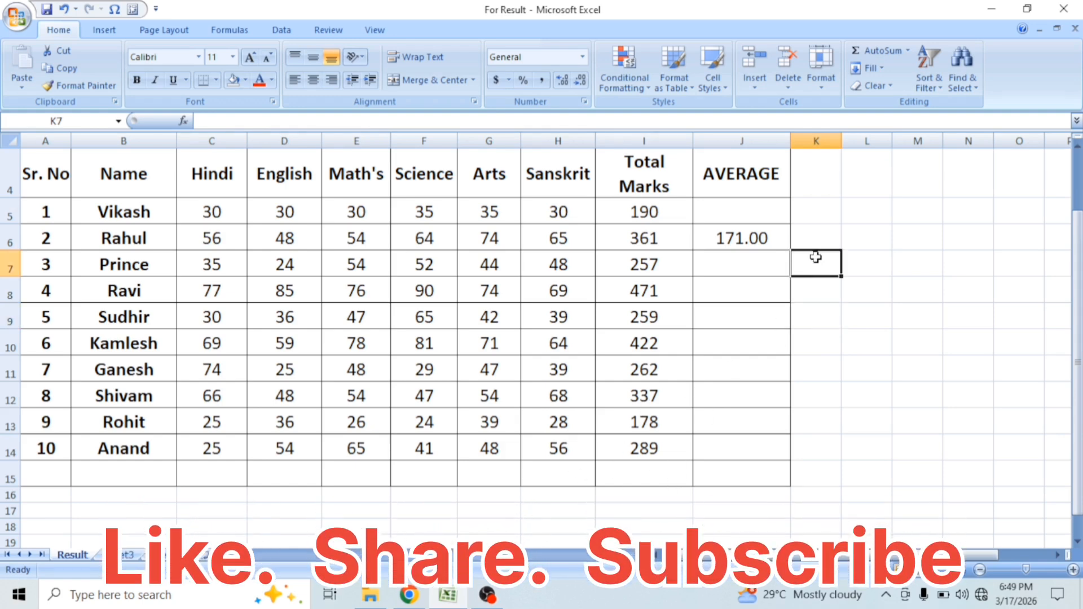
pyautogui.write('500')
pyautogui.press('Return')
pyautogui.write('200')
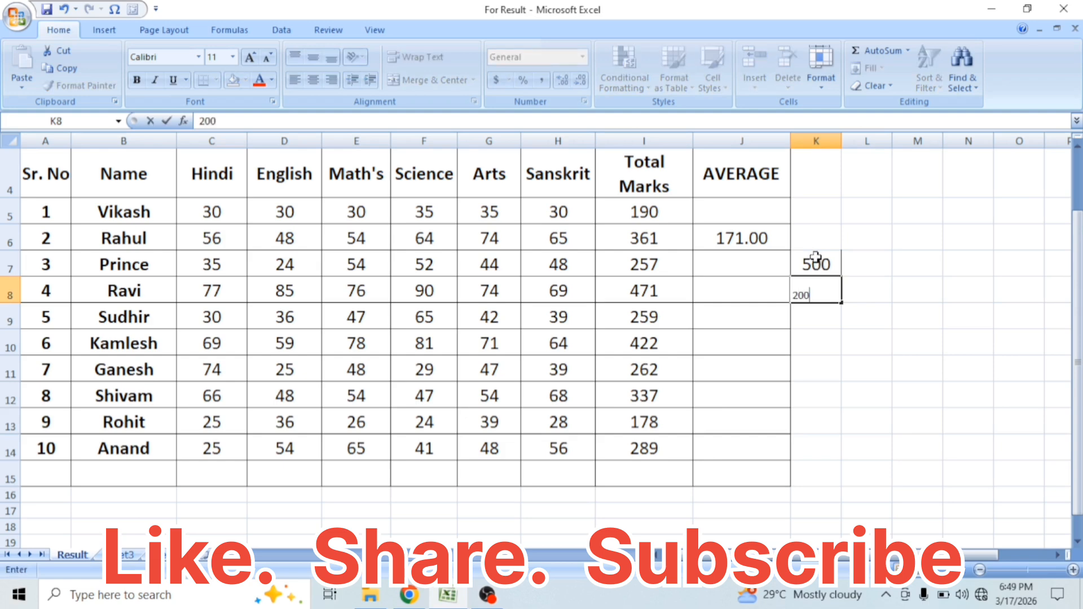
pyautogui.press('Return')
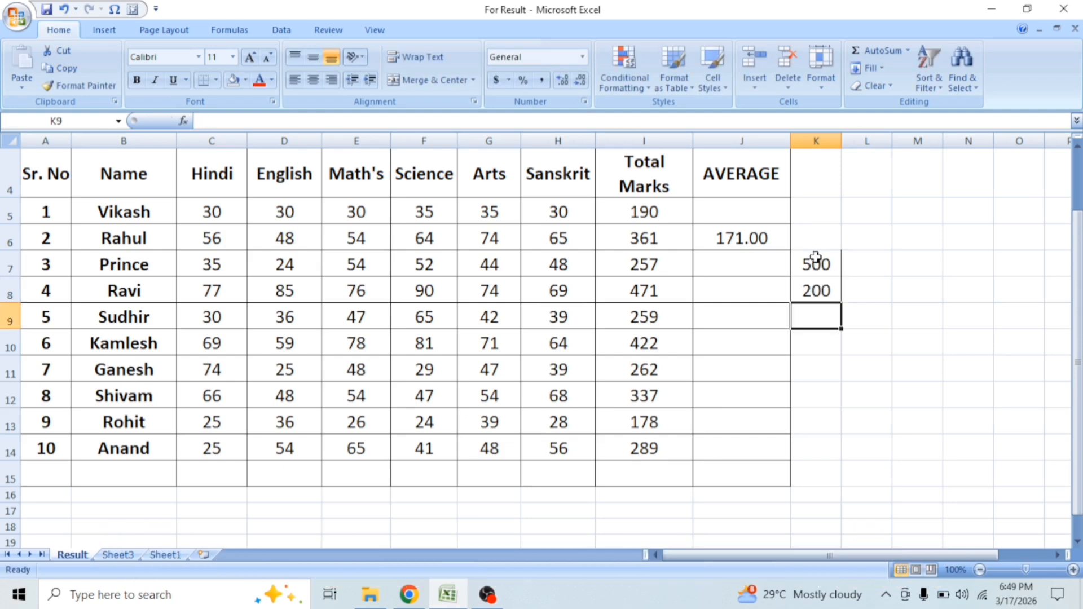
pyautogui.write('=')
pyautogui.click(816, 259)
pyautogui.write('-')
pyautogui.click(819, 297)
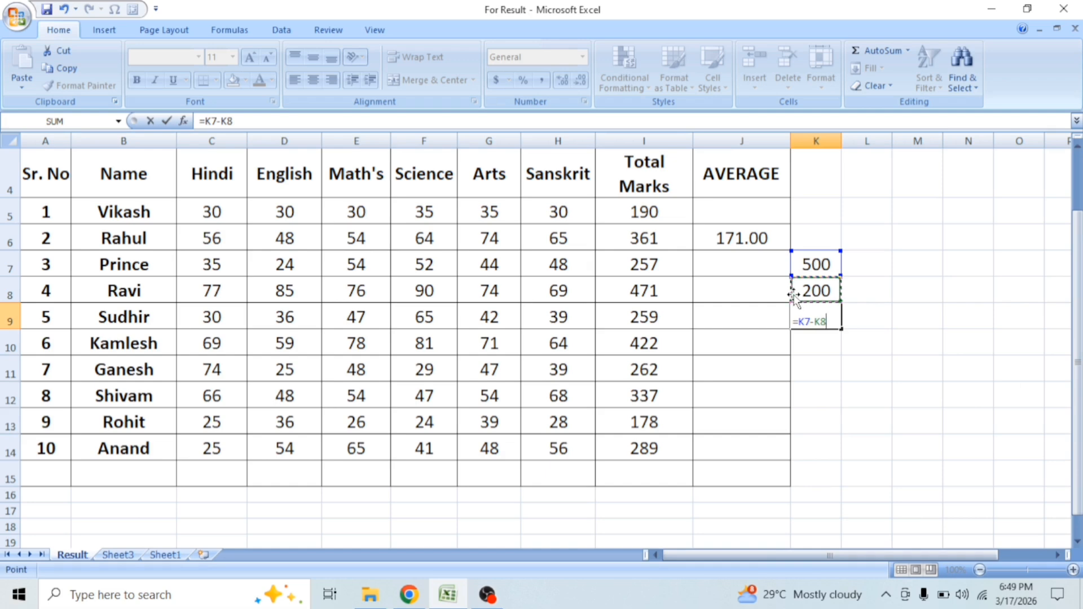
pyautogui.press('Return')
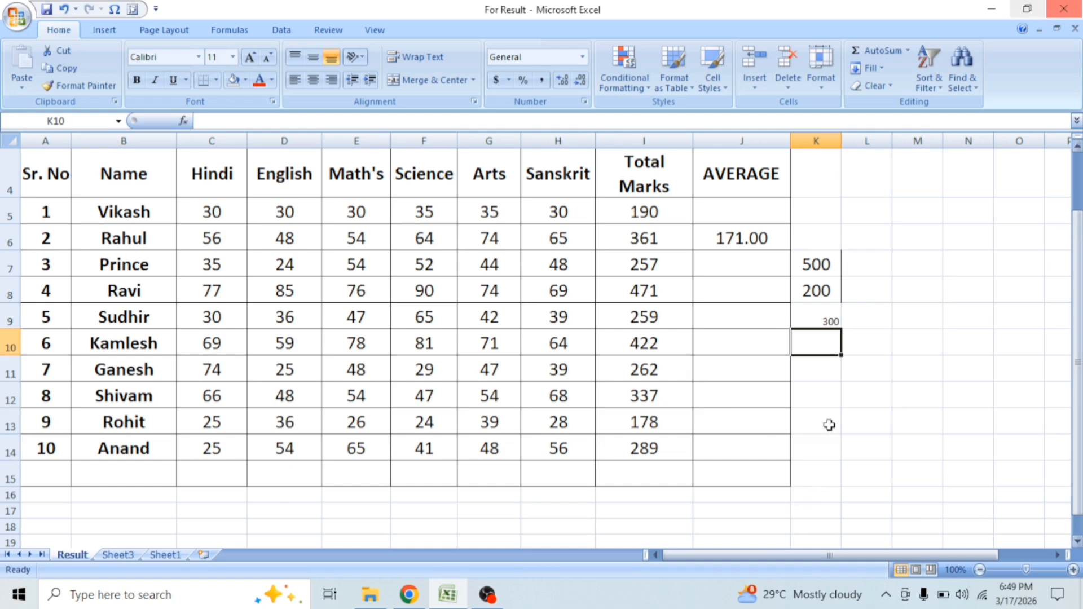
# Step: Clear the subtraction examples from the range J5:M11
pyautogui.moveTo(720, 207); pyautogui.dragTo(913, 357)
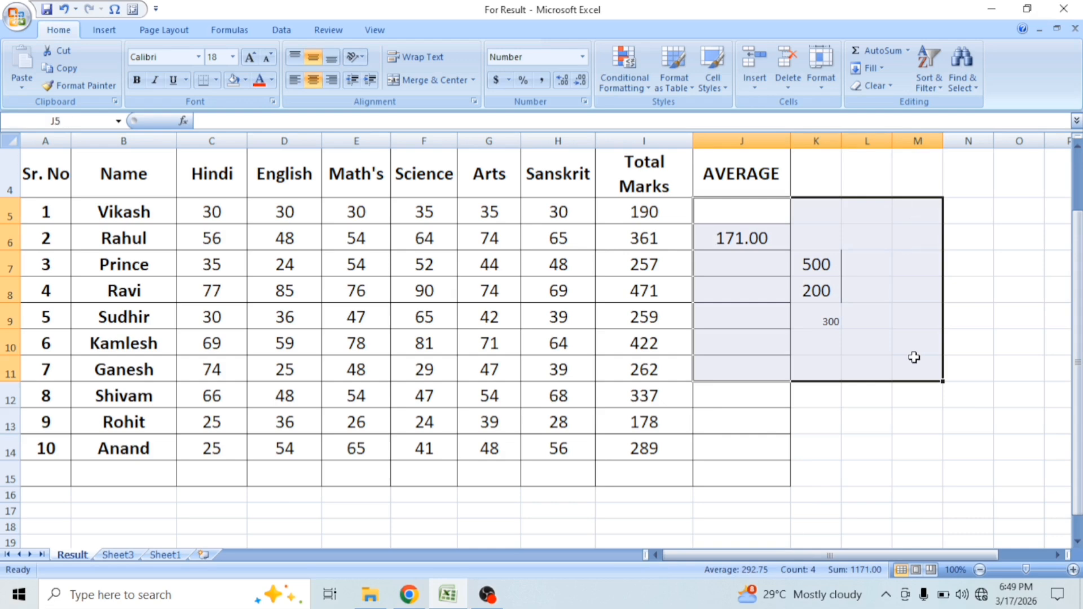
pyautogui.press('Delete')
# Step: Multiply the first two students' total marks in K7 with the formula =I5*I6
pyautogui.click(800, 263)
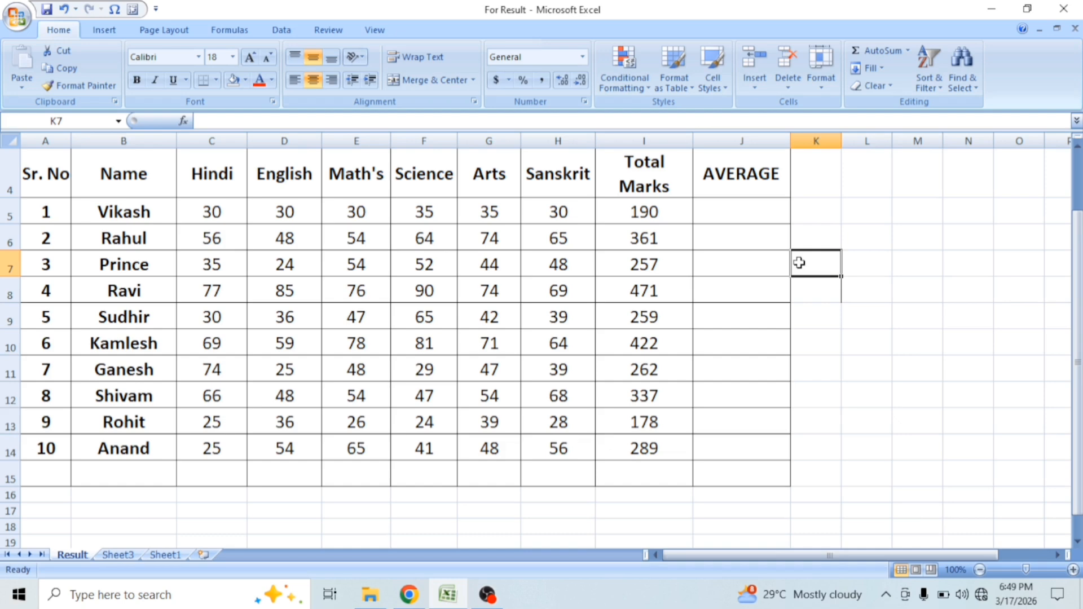
pyautogui.write('=')
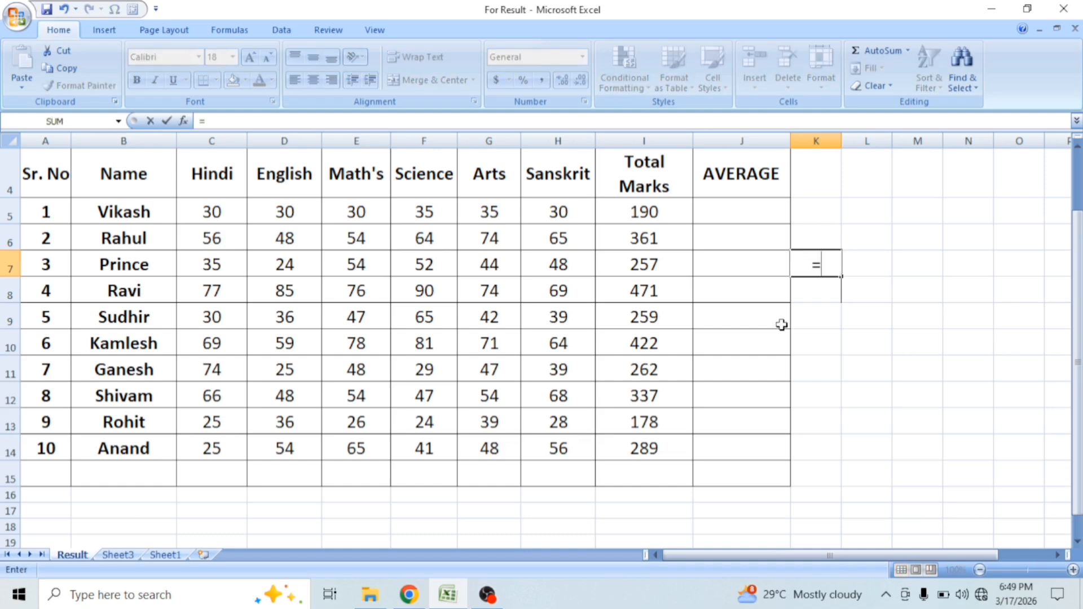
pyautogui.click(656, 213)
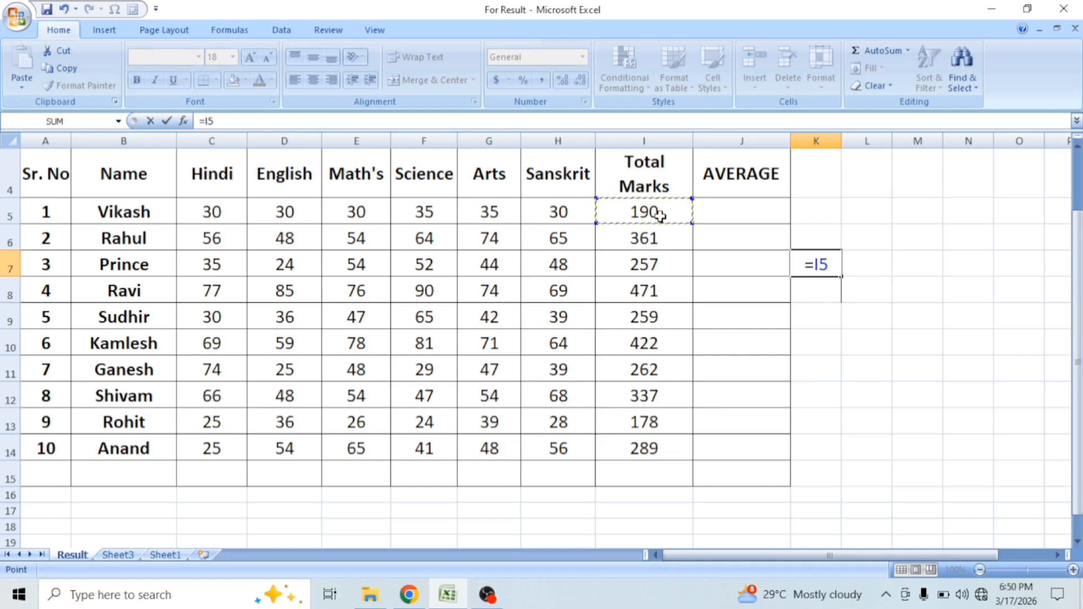
pyautogui.write('*')
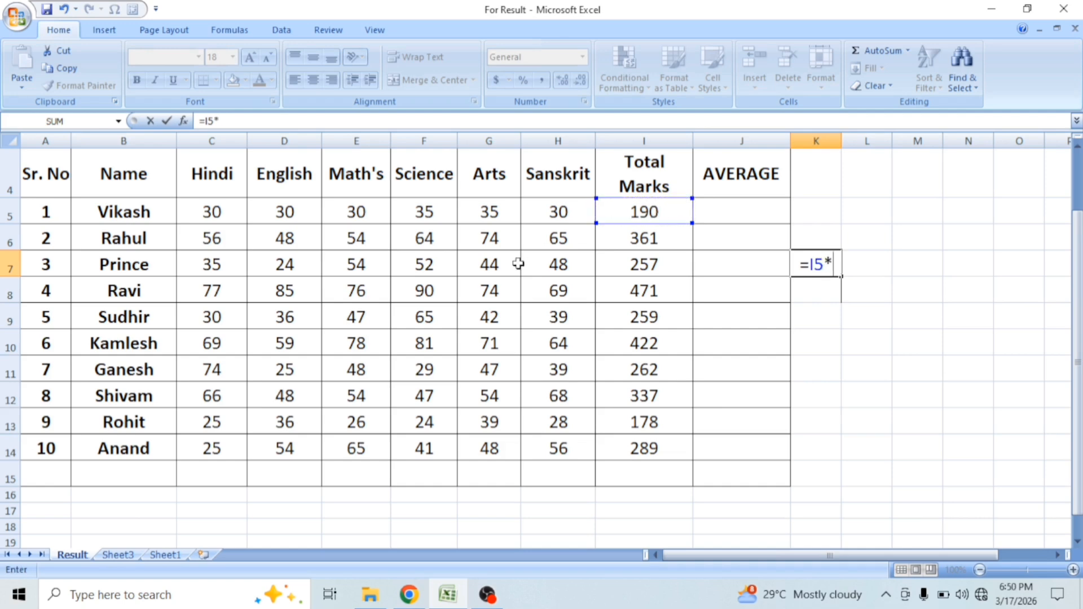
pyautogui.click(635, 238)
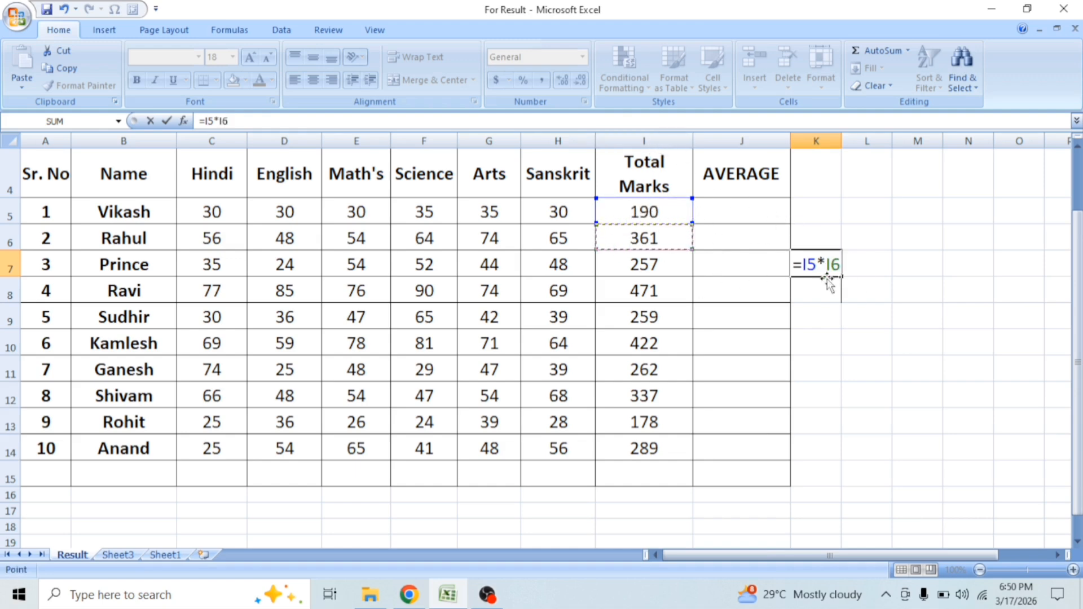
pyautogui.press('Return')
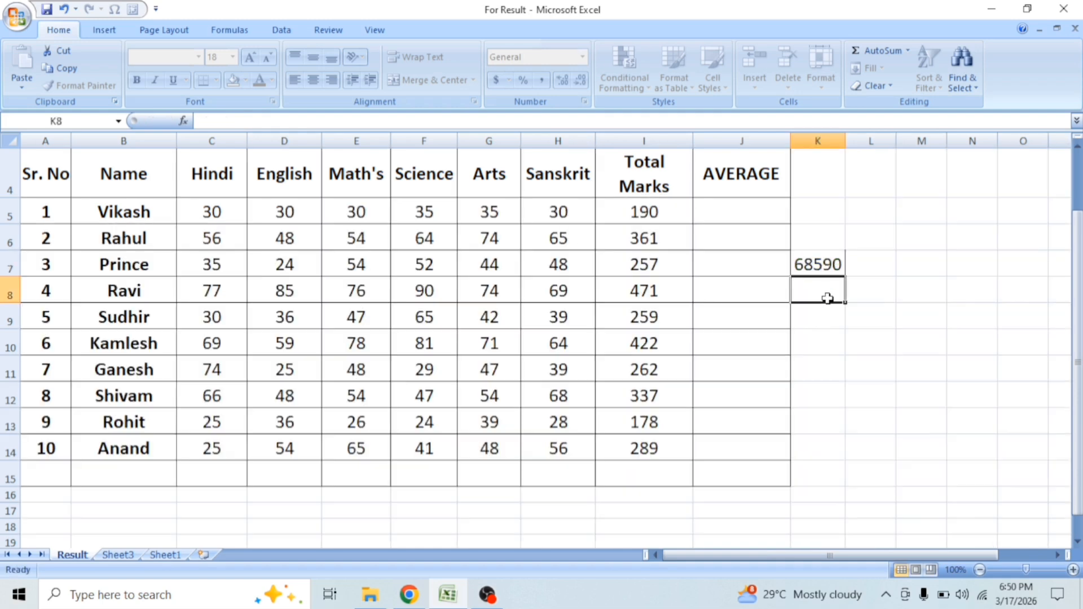
pyautogui.click(828, 261)
pyautogui.click(644, 213)
pyautogui.click(644, 236)
pyautogui.click(806, 261)
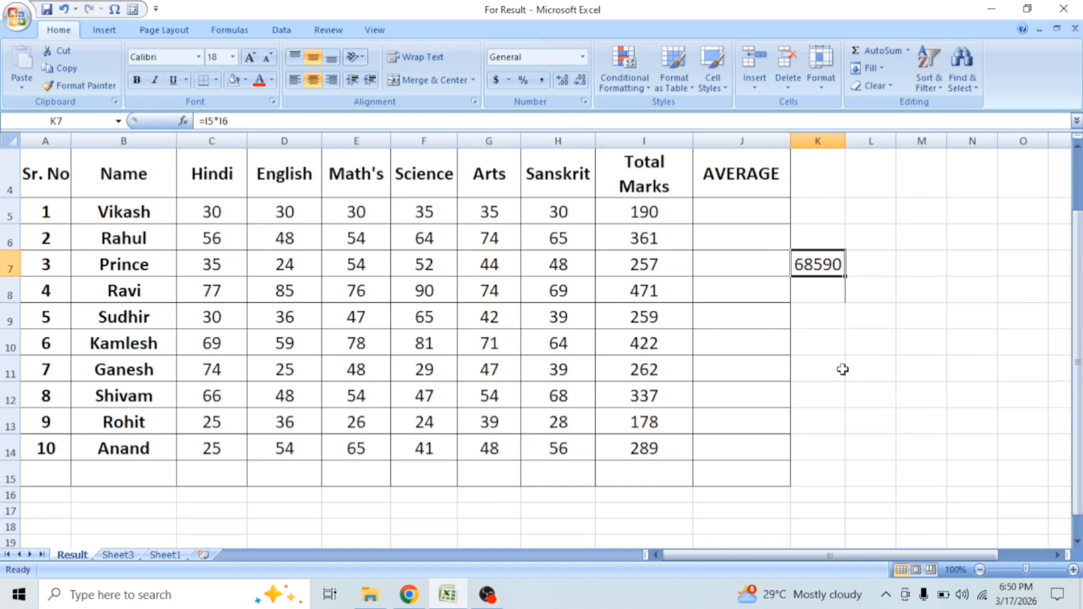
# Step: Enter the sample numbers 50 in M9 and 100 in M10
pyautogui.click(898, 308)
pyautogui.write('50')
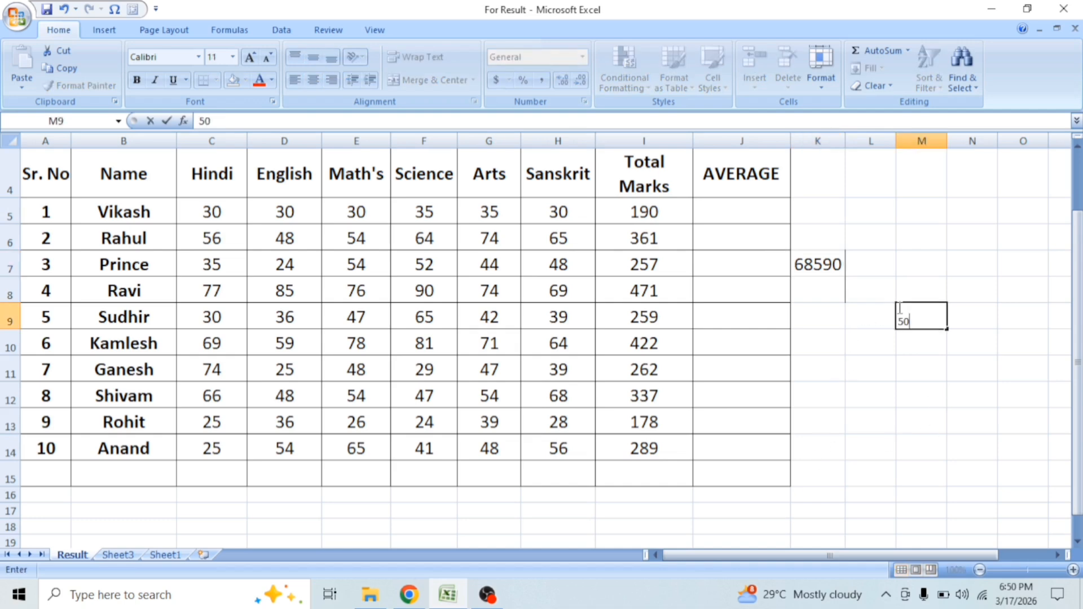
pyautogui.press('Return')
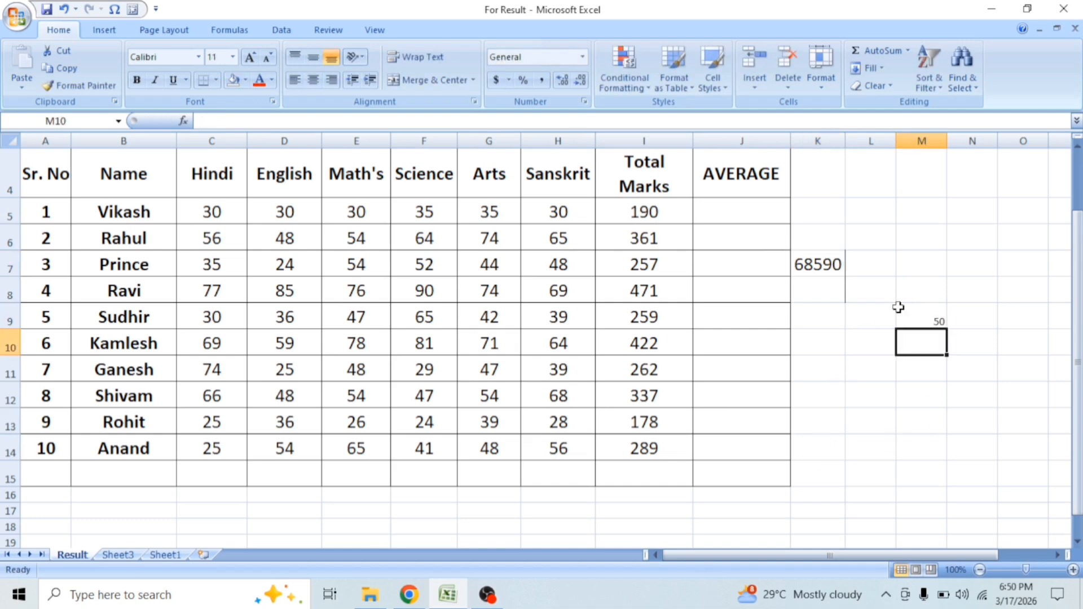
pyautogui.write('100')
pyautogui.press('Return')
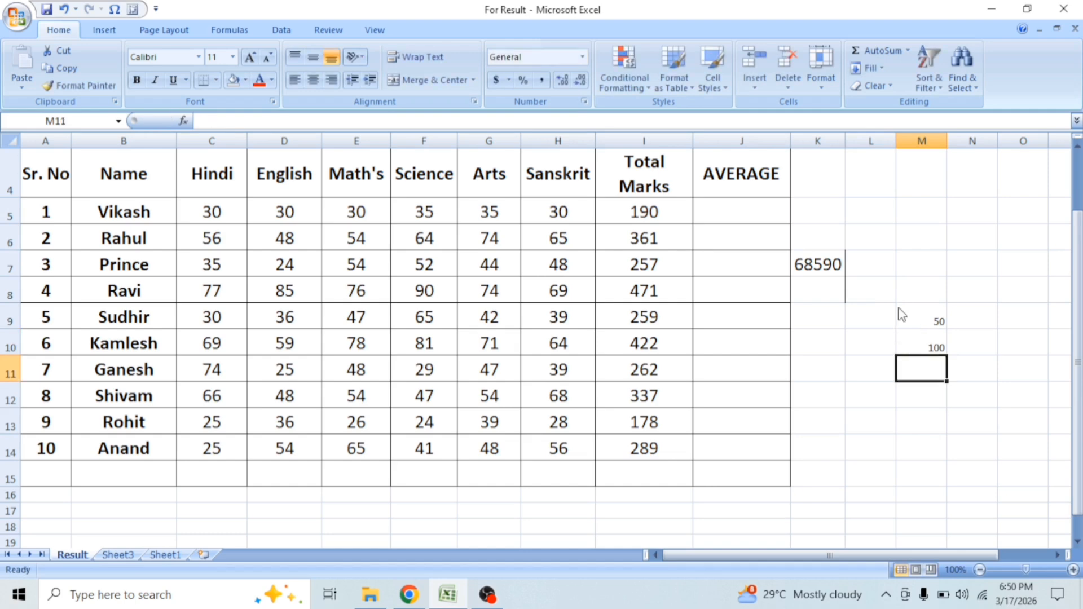
# Step: Multiply the two sample numbers in M11 with the formula =M9*M10
pyautogui.write('=')
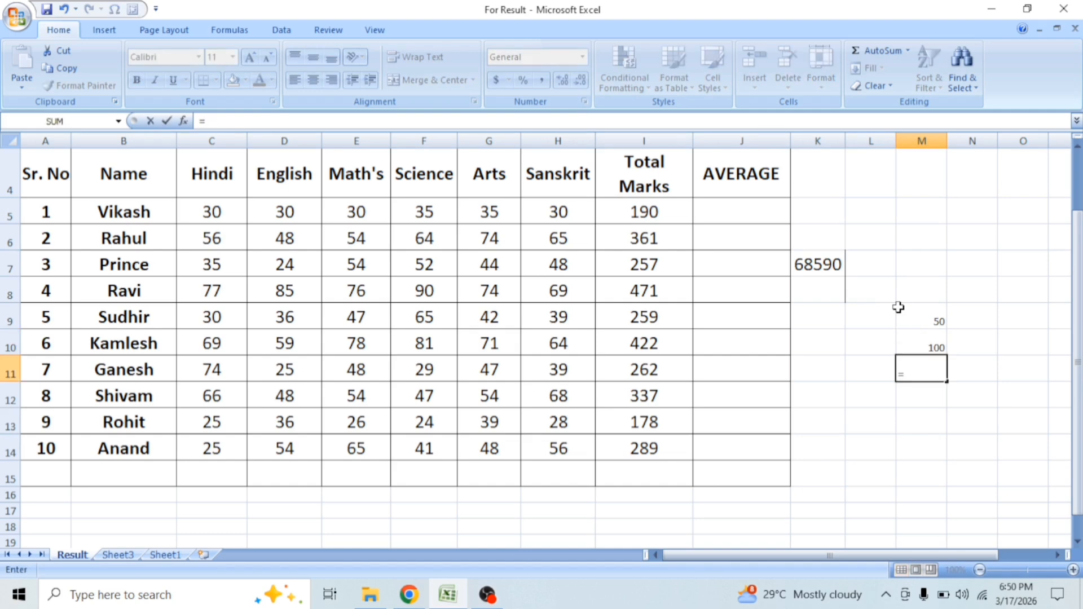
pyautogui.click(917, 314)
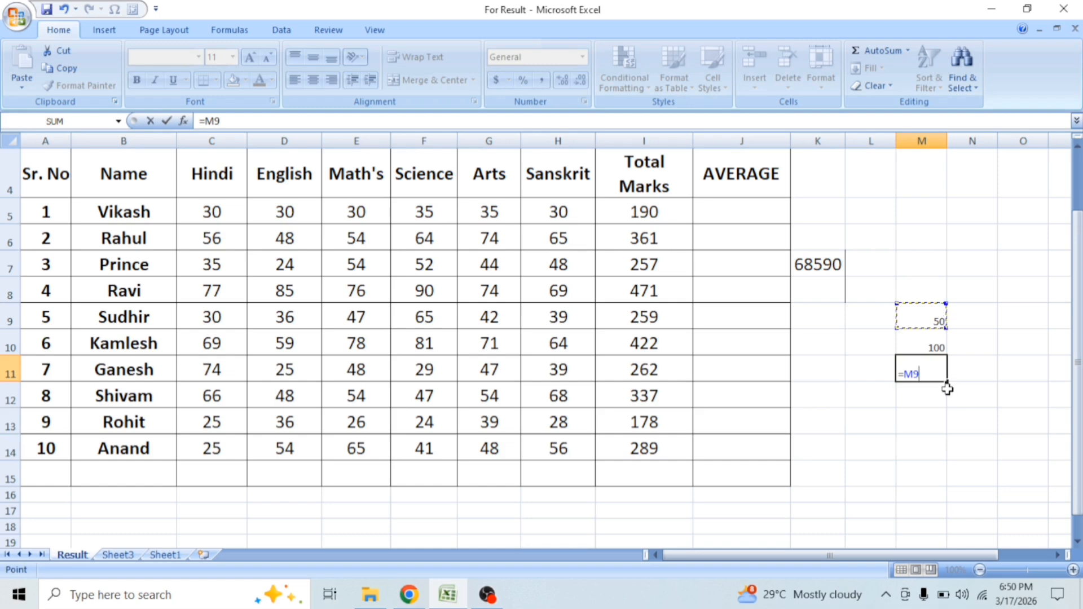
pyautogui.write('*')
pyautogui.click(925, 345)
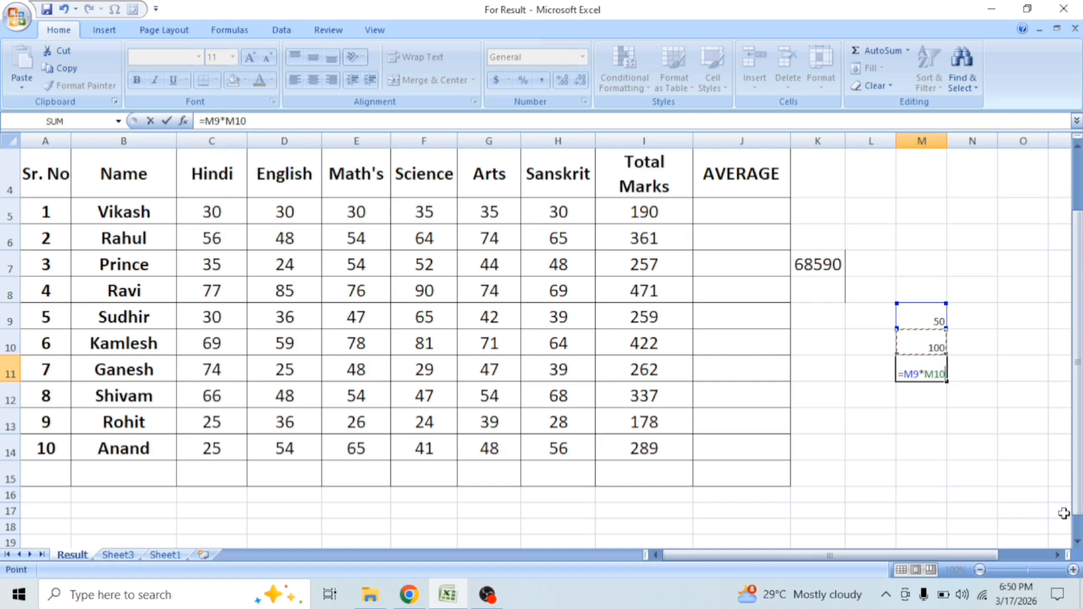
pyautogui.press('Return')
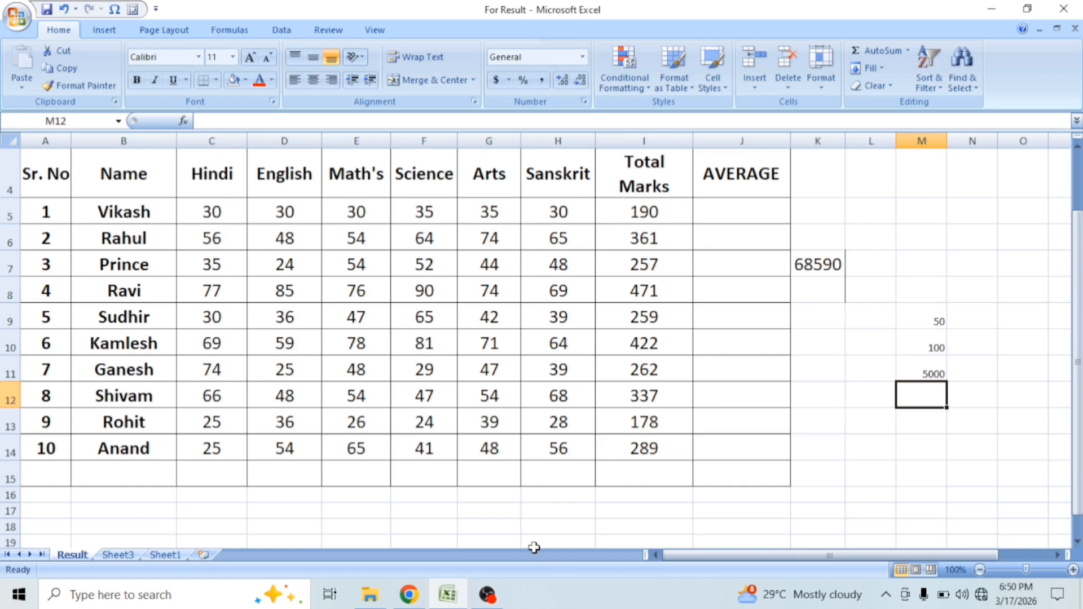
# Step: Divide the product in M11 by the number in M10, using the formula =M11/M10 in M13
pyautogui.click(858, 423)
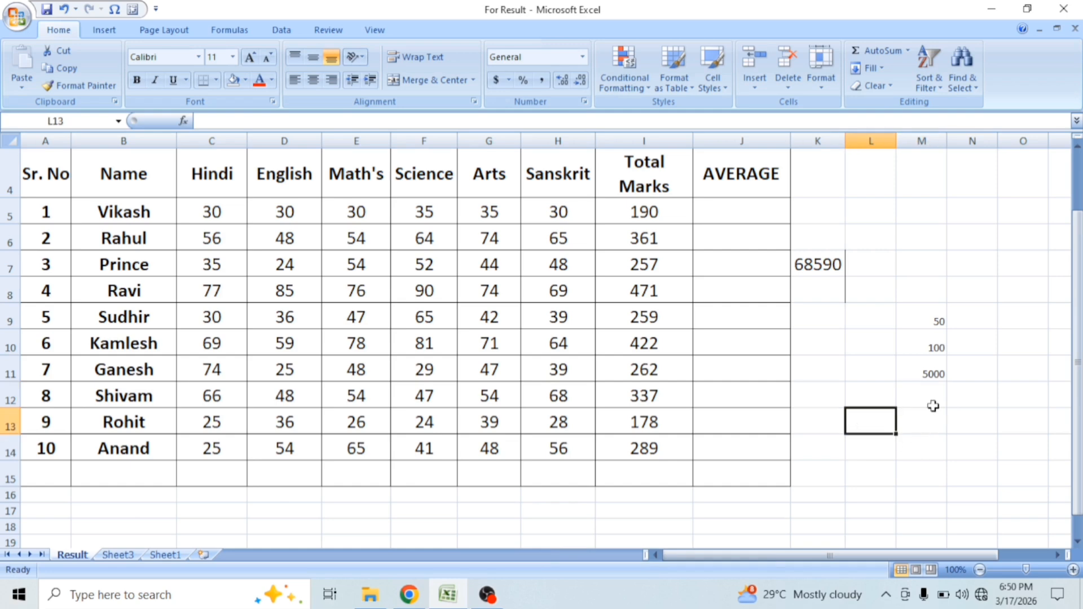
pyautogui.click(931, 375)
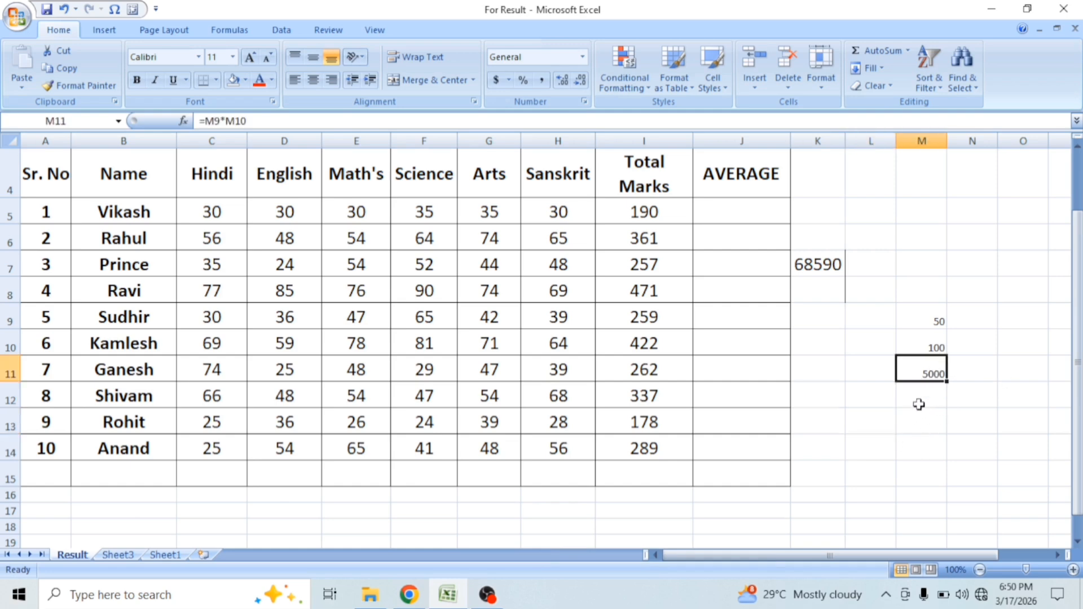
pyautogui.click(918, 401)
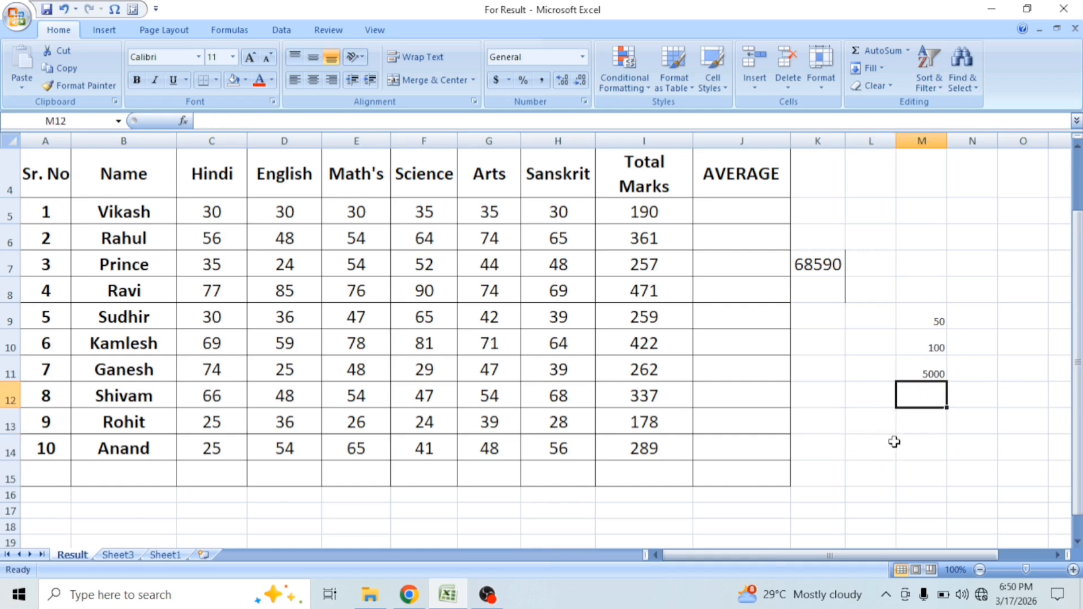
pyautogui.click(909, 423)
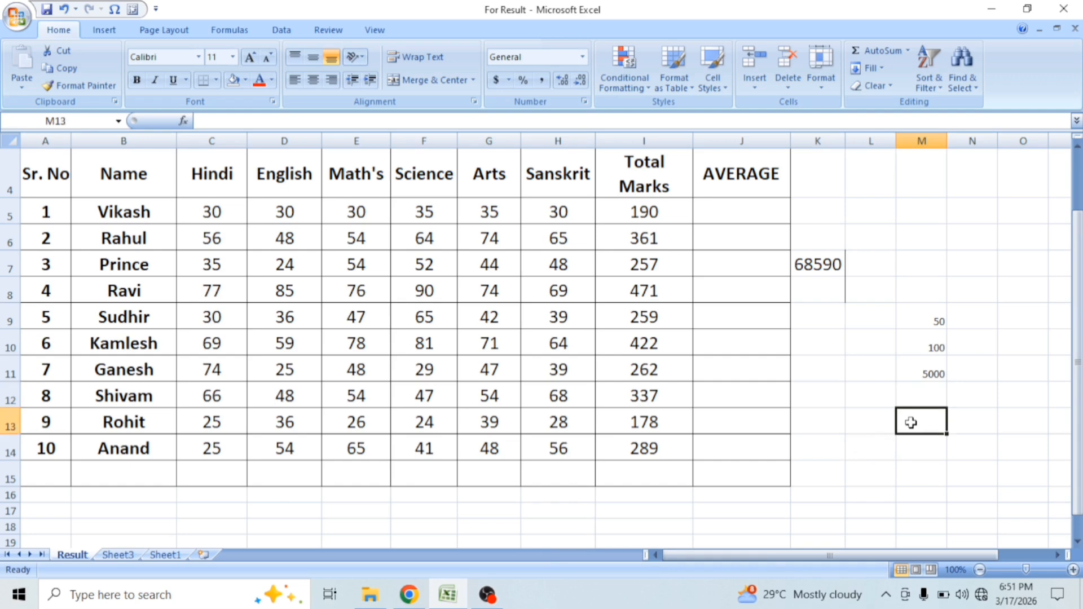
pyautogui.write('=')
pyautogui.click(933, 374)
pyautogui.write('/')
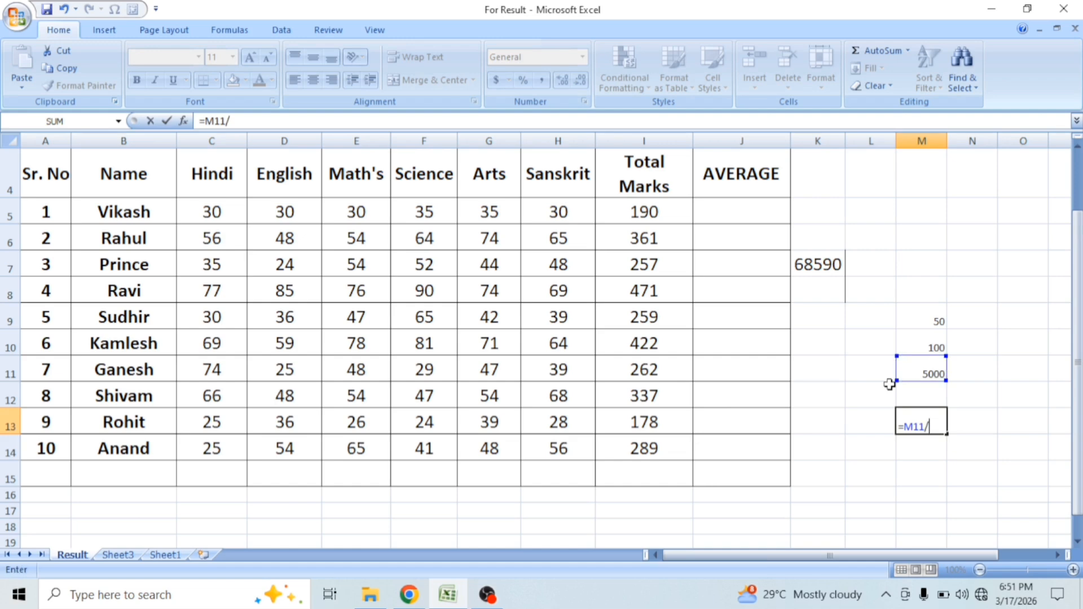
pyautogui.click(933, 339)
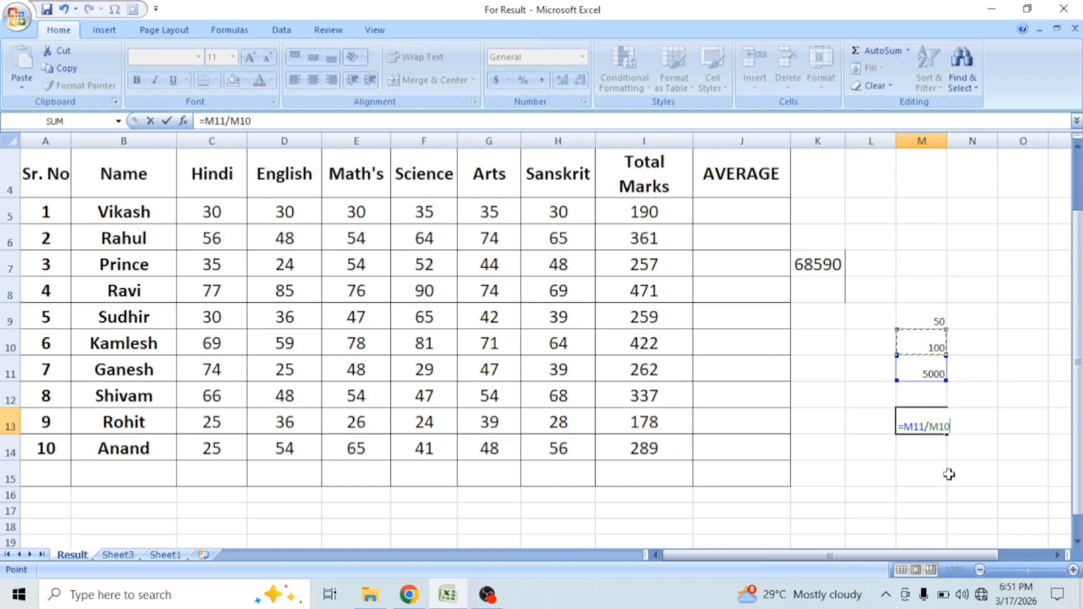
pyautogui.press('Return')
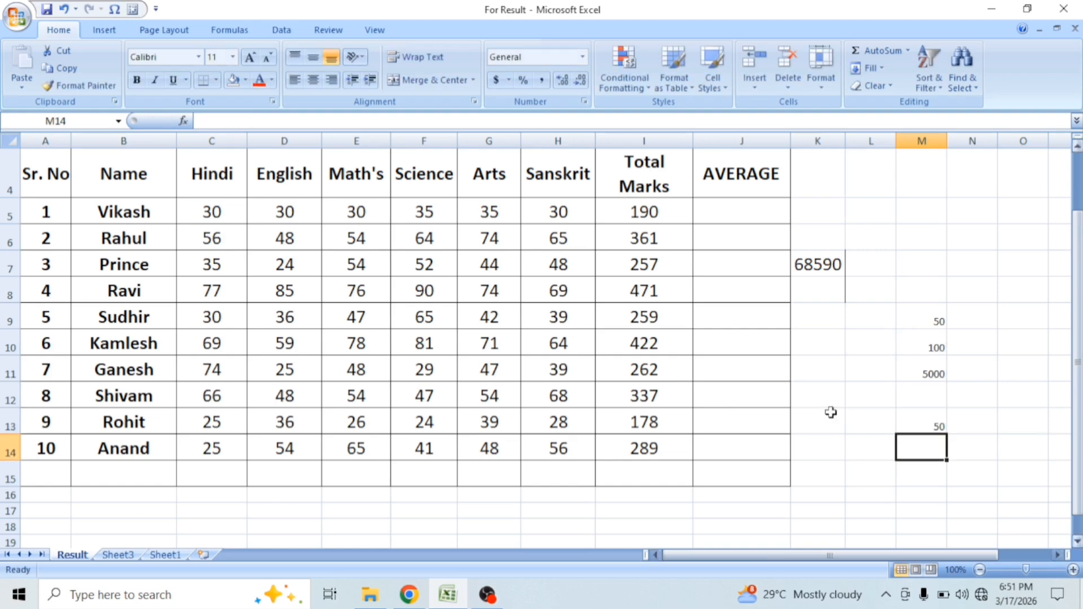
# Step: Enter the sample numbers 10000 in J10 and 1000 in J11 of the AVERAGE column
pyautogui.click(477, 496)
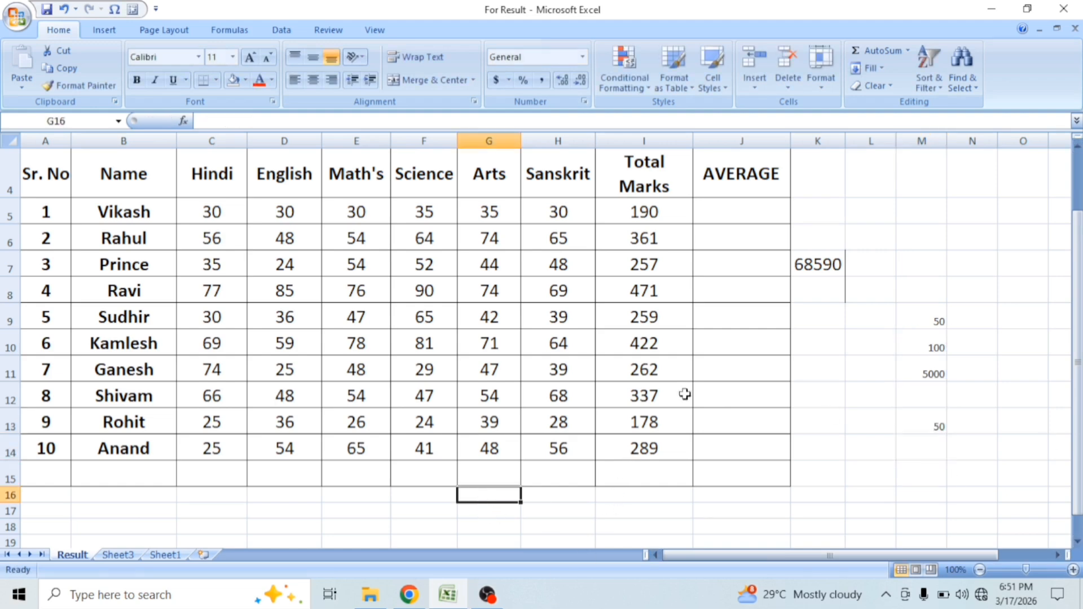
pyautogui.click(733, 338)
pyautogui.write('5')
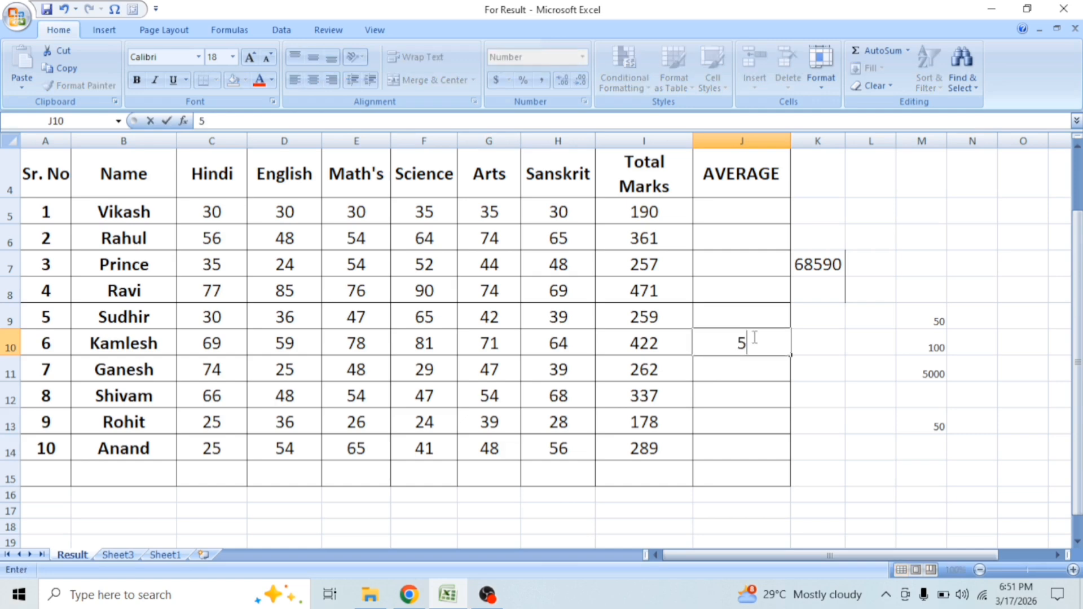
pyautogui.press('BackSpace')
pyautogui.write('10000')
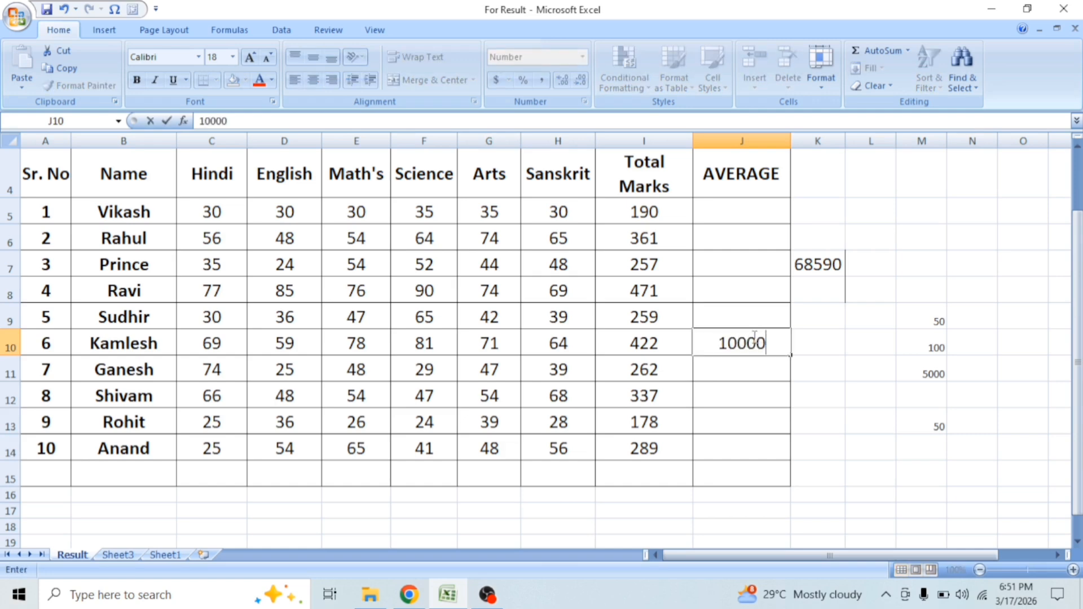
pyautogui.press('Return')
pyautogui.write('1000')
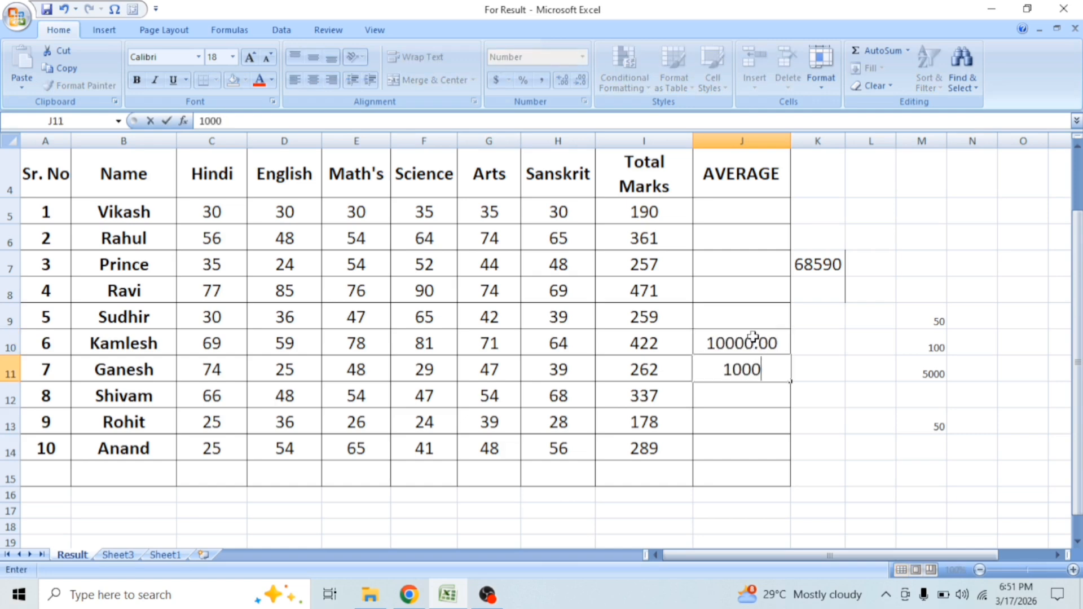
pyautogui.press('Return')
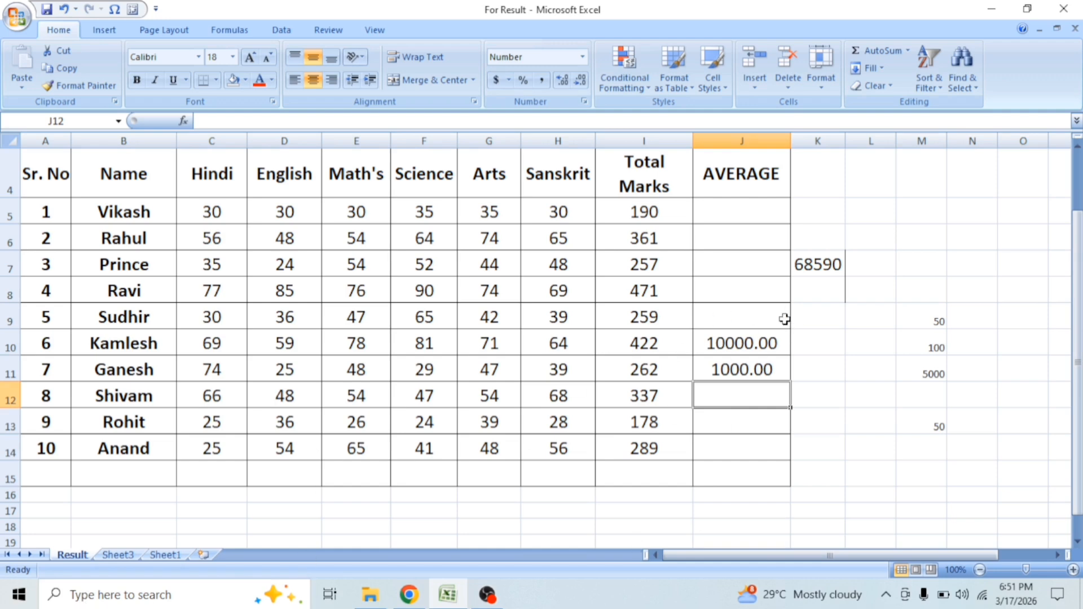
# Step: Divide the first sample number by the second in J12 with the formula =J10/J11
pyautogui.write('=')
pyautogui.click(725, 343)
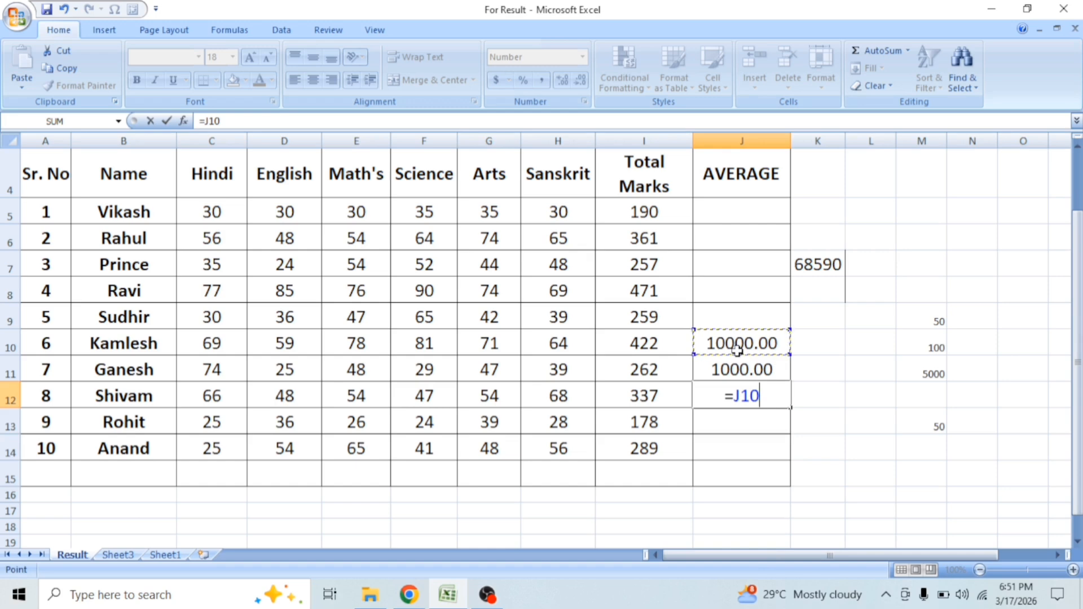
pyautogui.write('/')
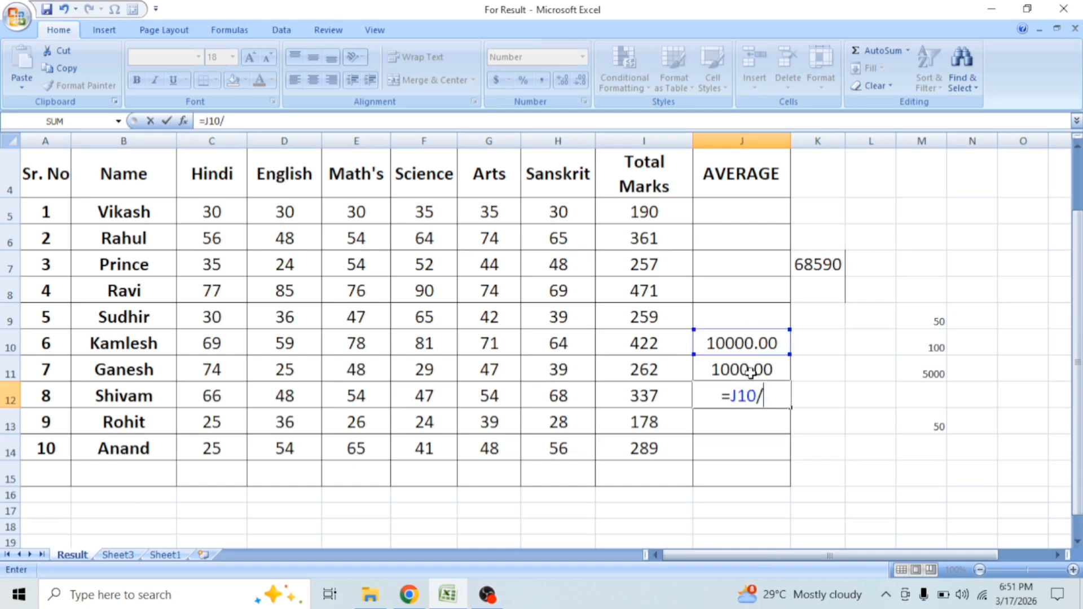
pyautogui.click(750, 372)
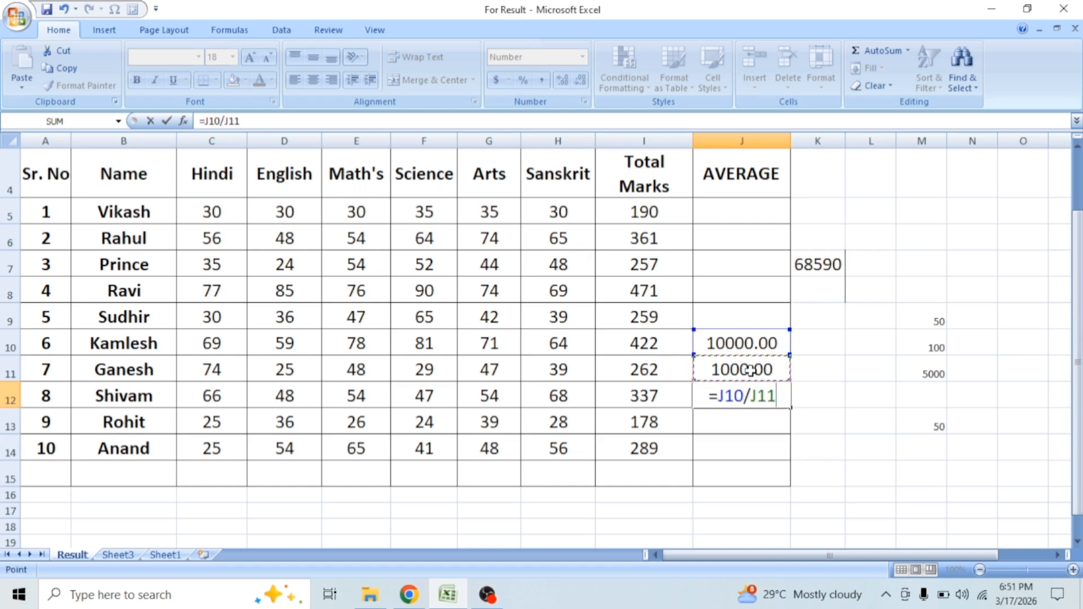
pyautogui.press('Return')
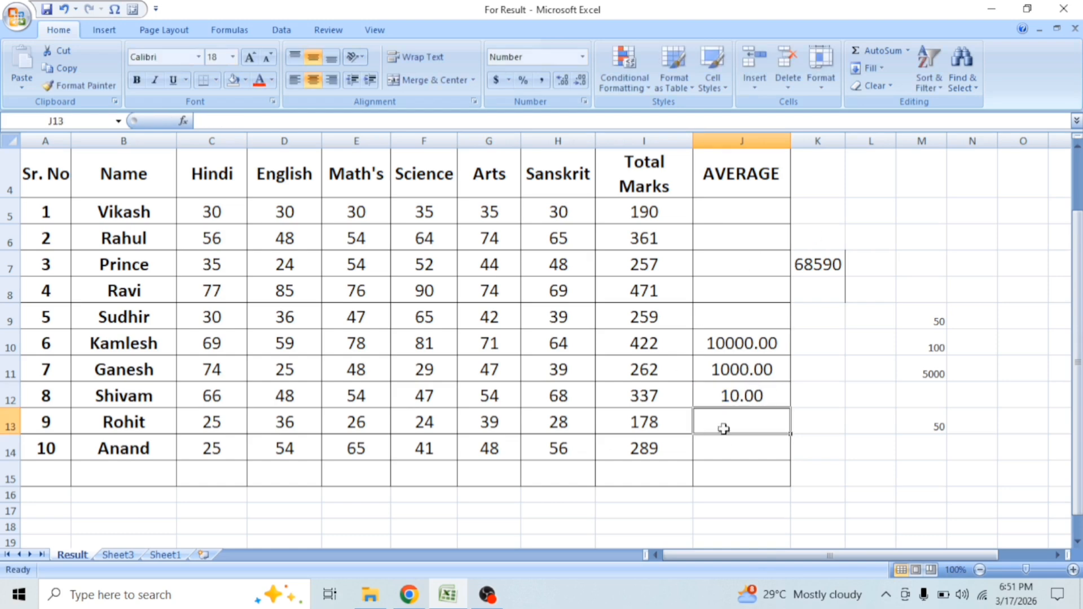